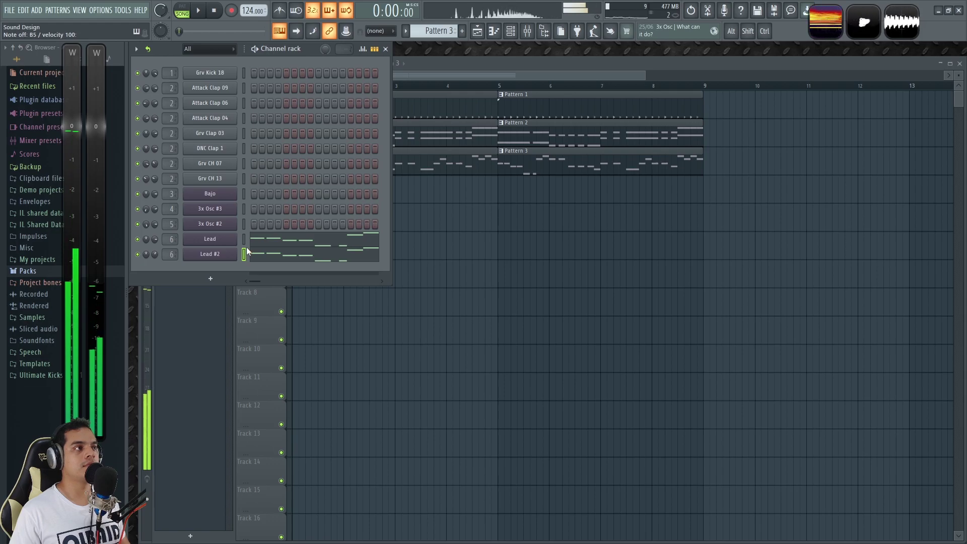
Audition the Lead, 3x Osc #2, 3x Osc #3 and Bajo channels by playing a few notes on each.
click(243, 240)
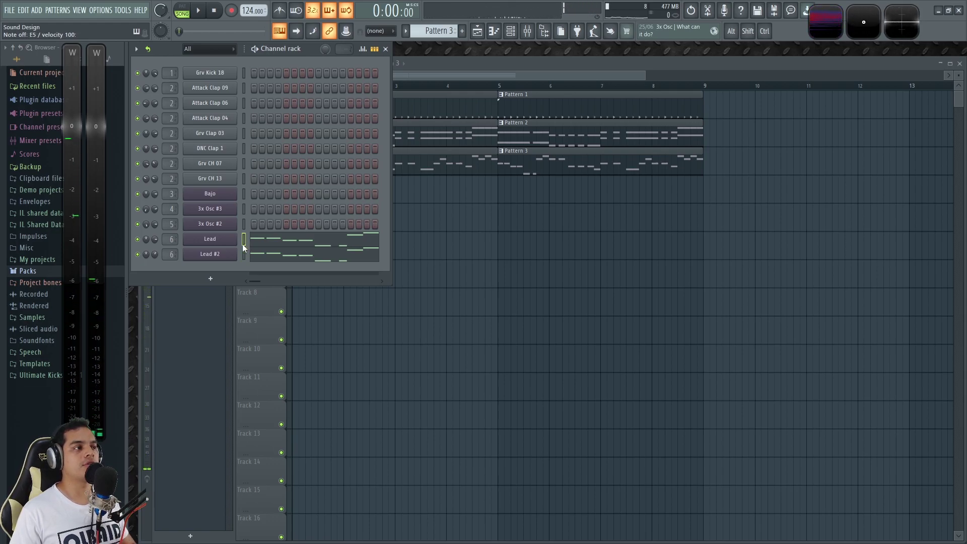
key(e)
key(w)
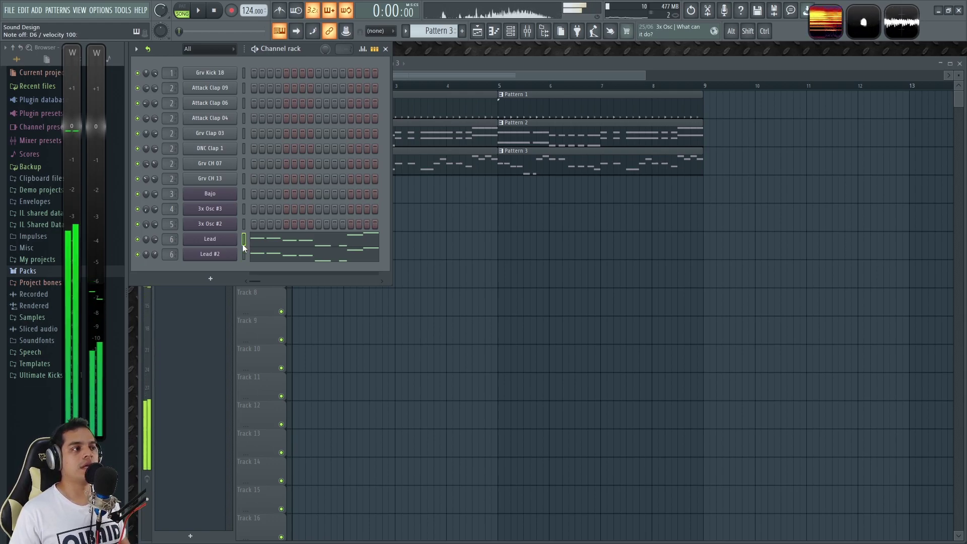
click(244, 222)
key(x)
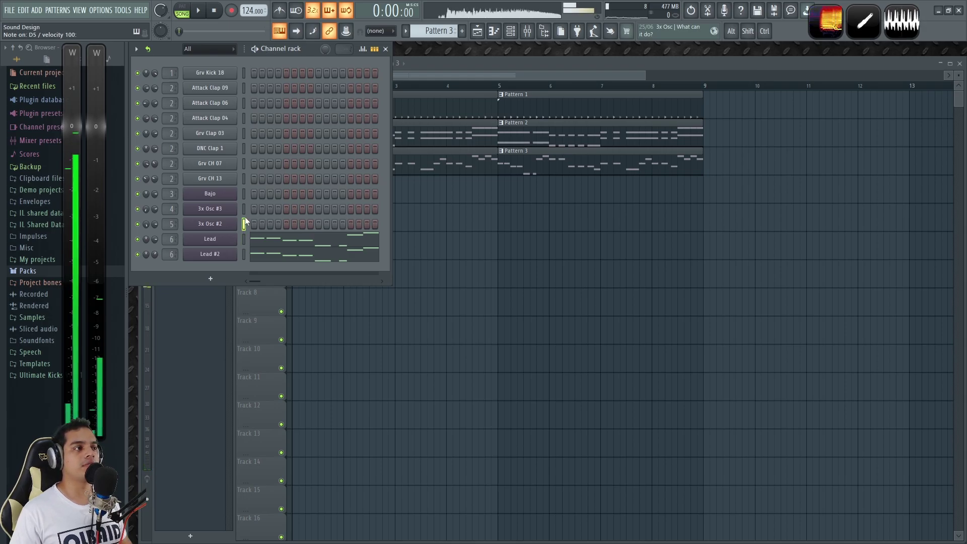
click(244, 210)
key(x)
click(244, 195)
key(x)
key(z)
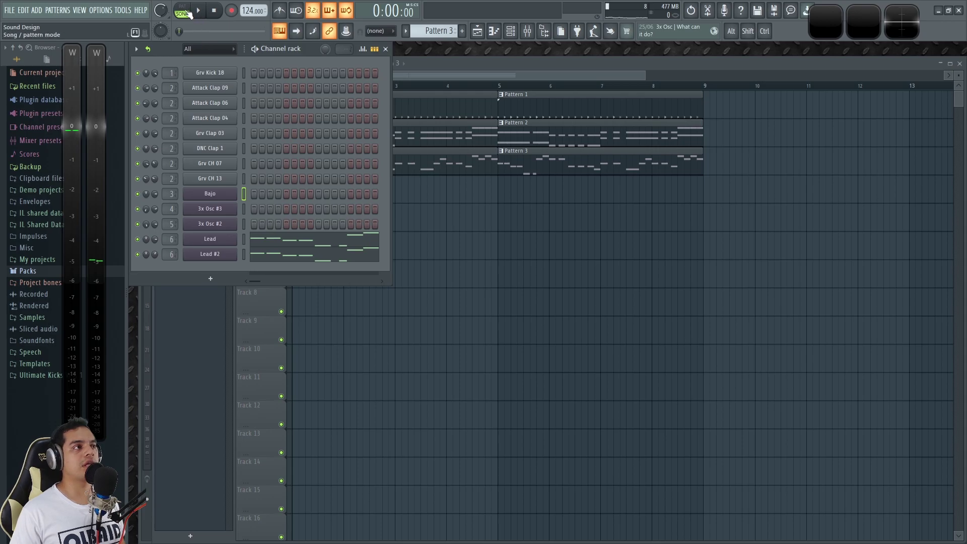
Play Pattern 3 on its own in pattern mode, stop it and return to song mode.
key(space)
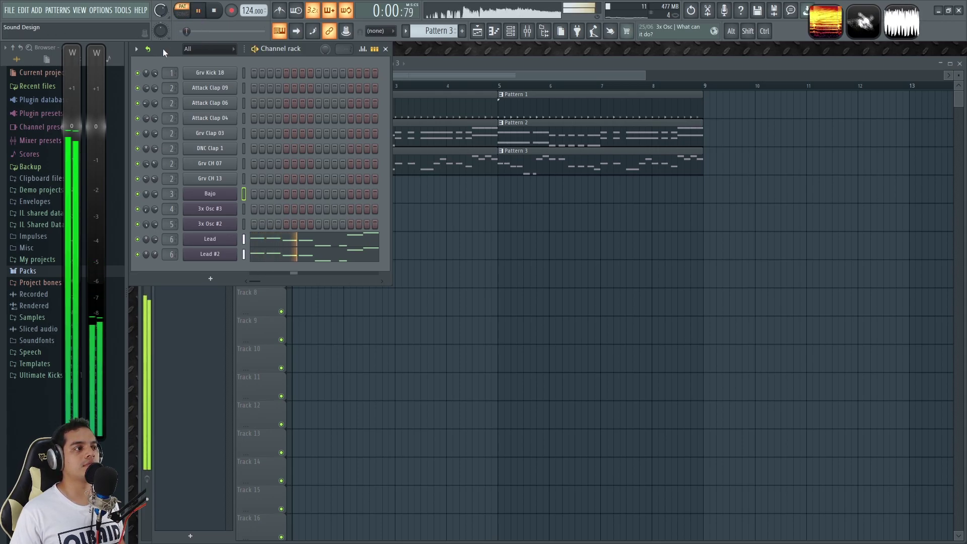
key(space)
click(181, 10)
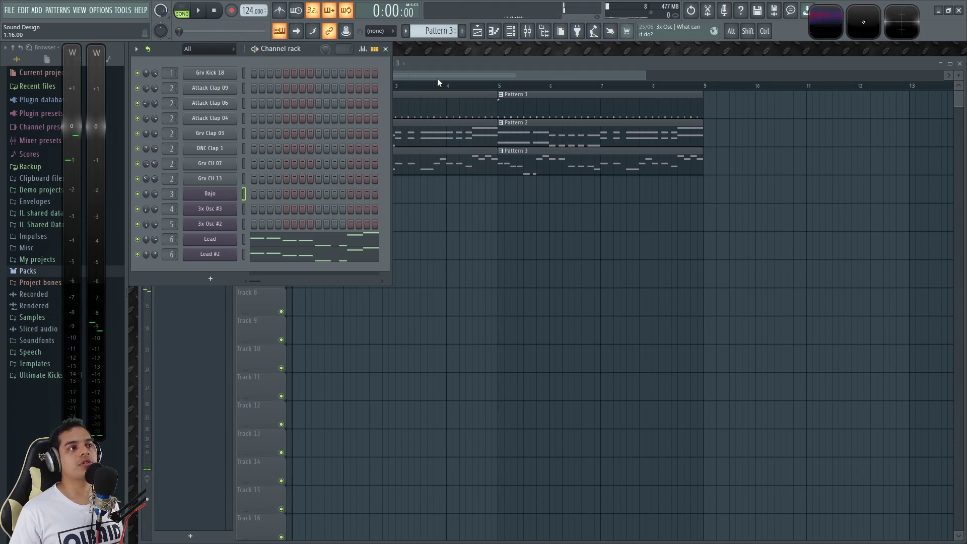
Bring the playlist forward and play the full song arrangement from the start.
click(470, 63)
key(space)
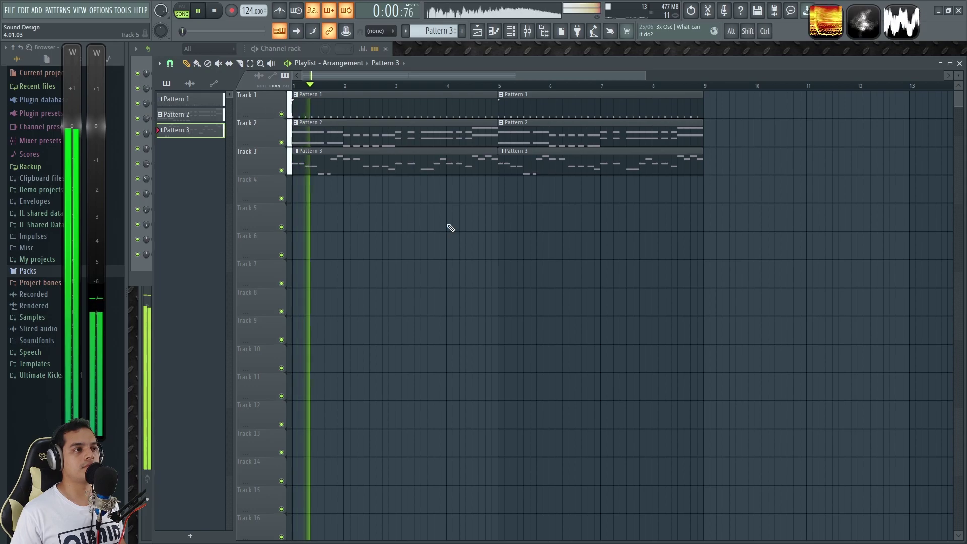
scroll(439, 230, down, 2)
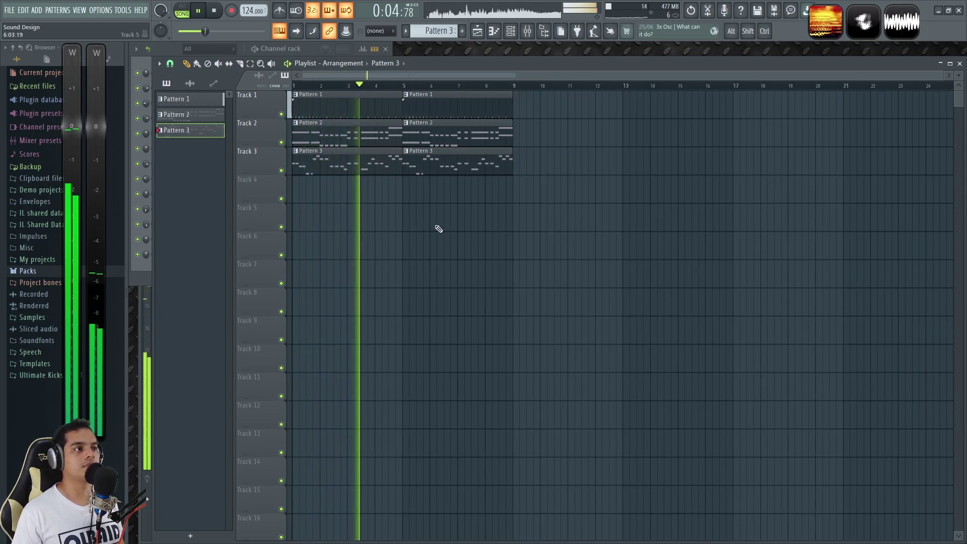
scroll(509, 167, up, 2)
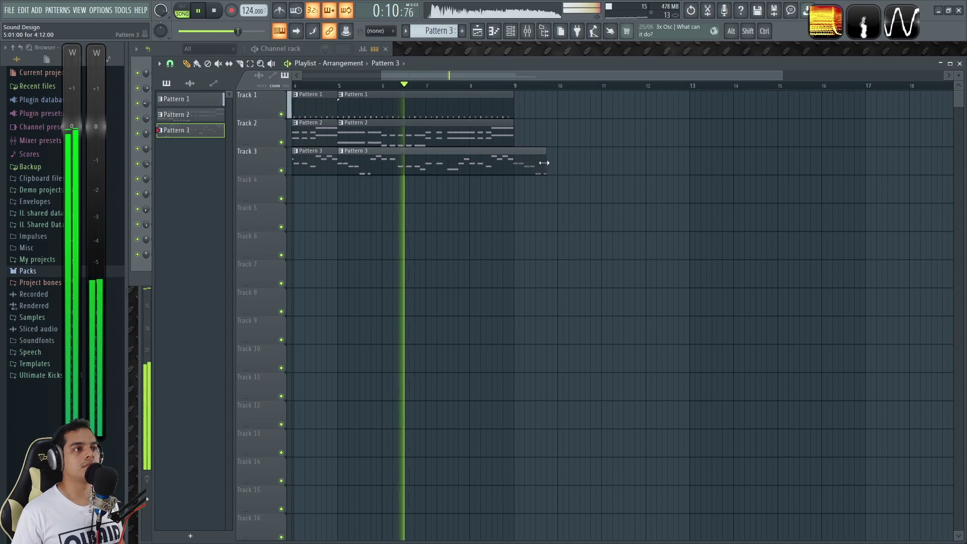
Try extending the second Pattern 3 clip on Track 3 to just past bar 10, and stop playback.
key(F6)
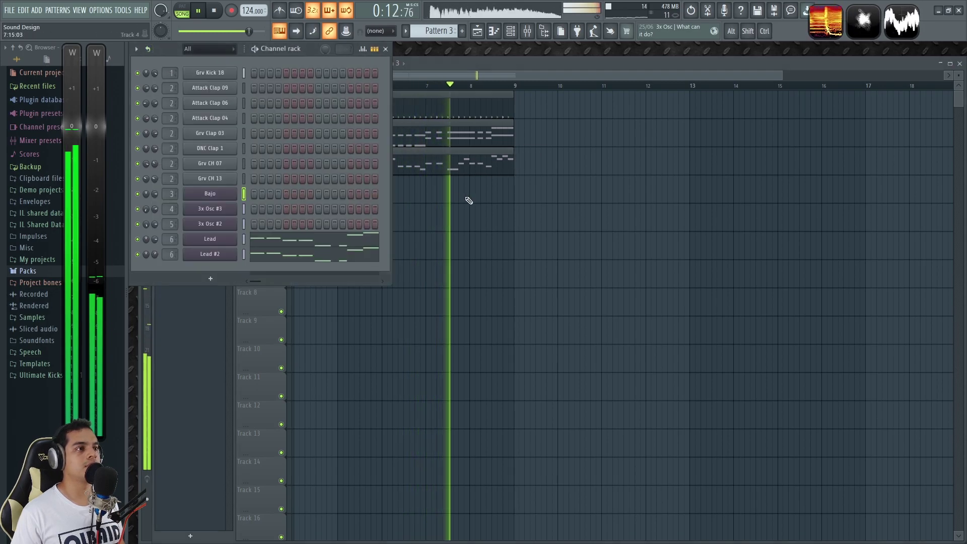
key(F5)
drag(515, 148, 566, 159)
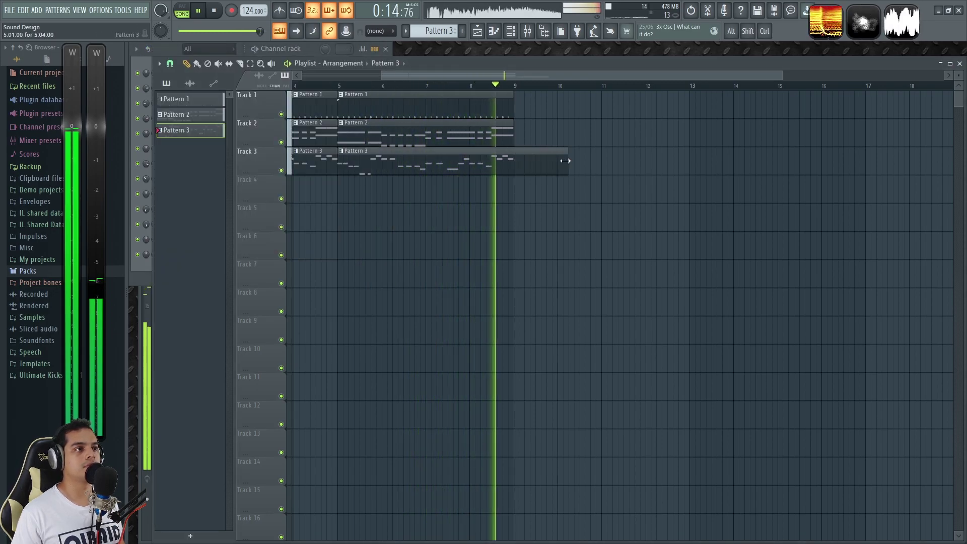
right_click(610, 215)
key(space)
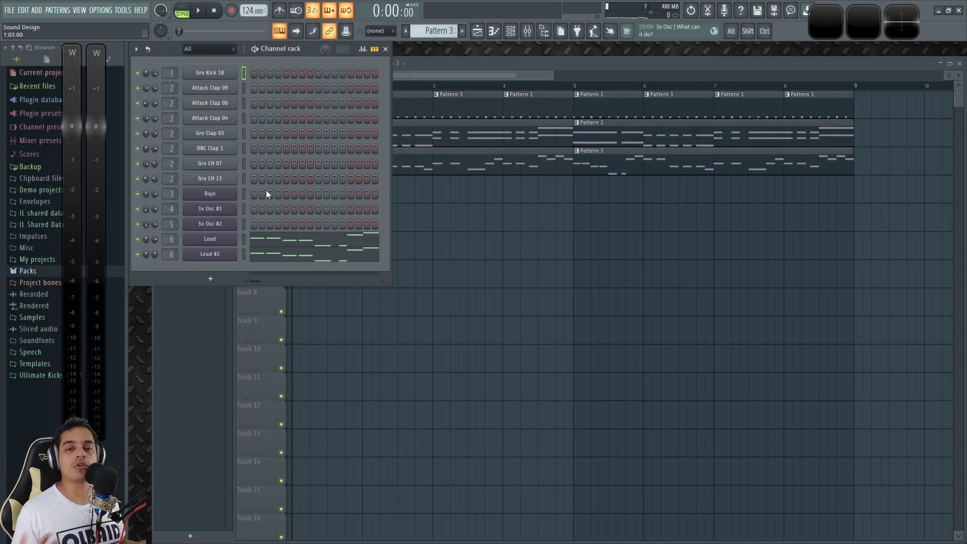
Open the oscillator settings of the Lead #2 channel, place them beside the channel rack and play a test note.
click(241, 255)
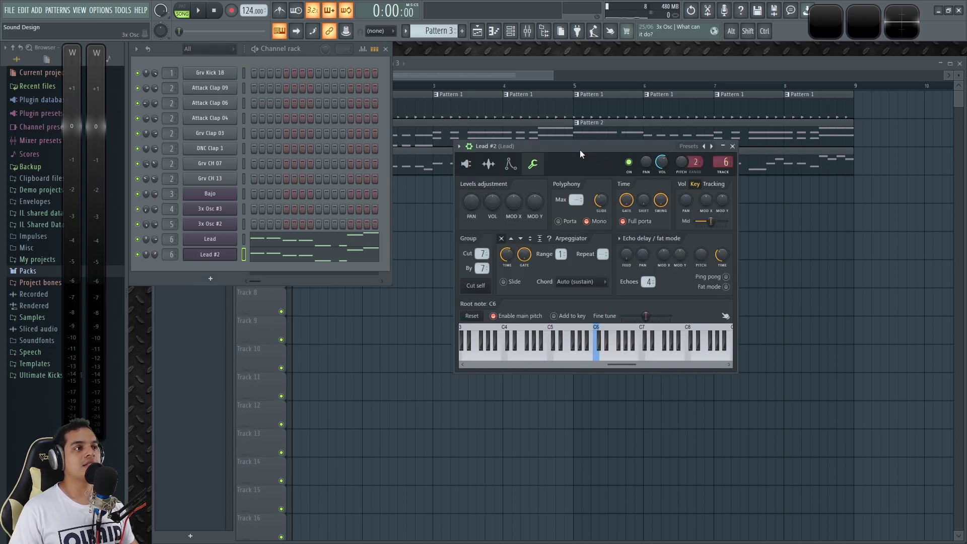
drag(581, 151, 596, 138)
click(483, 151)
drag(537, 129, 515, 129)
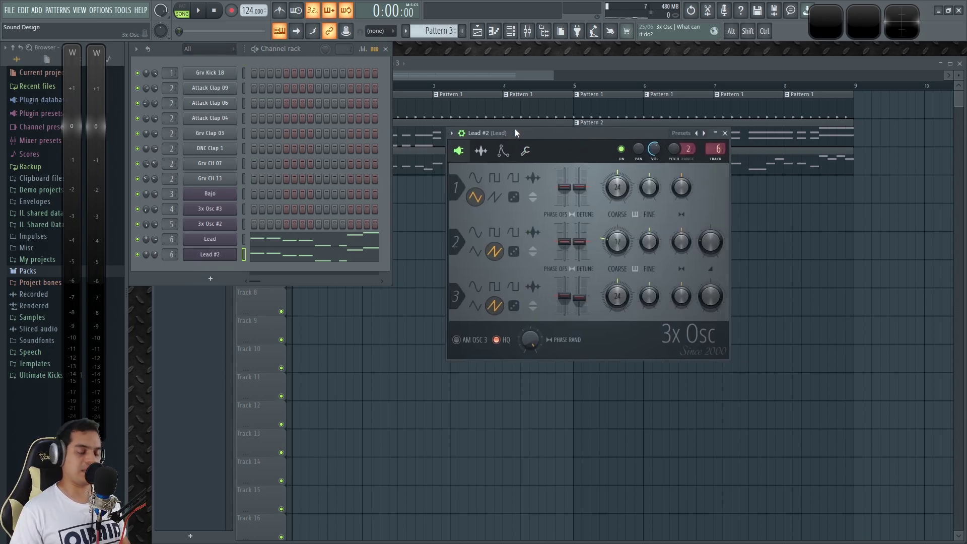
key(z)
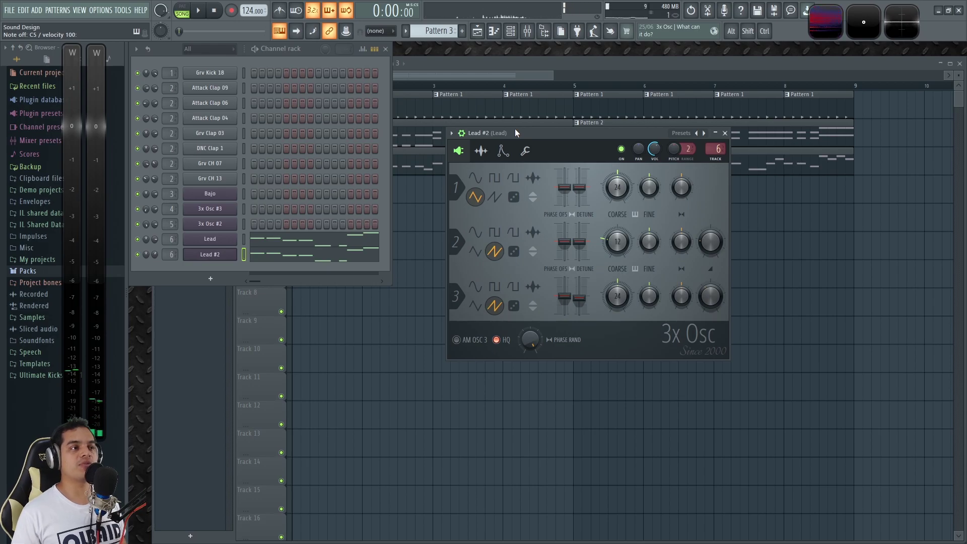
drag(515, 132, 463, 48)
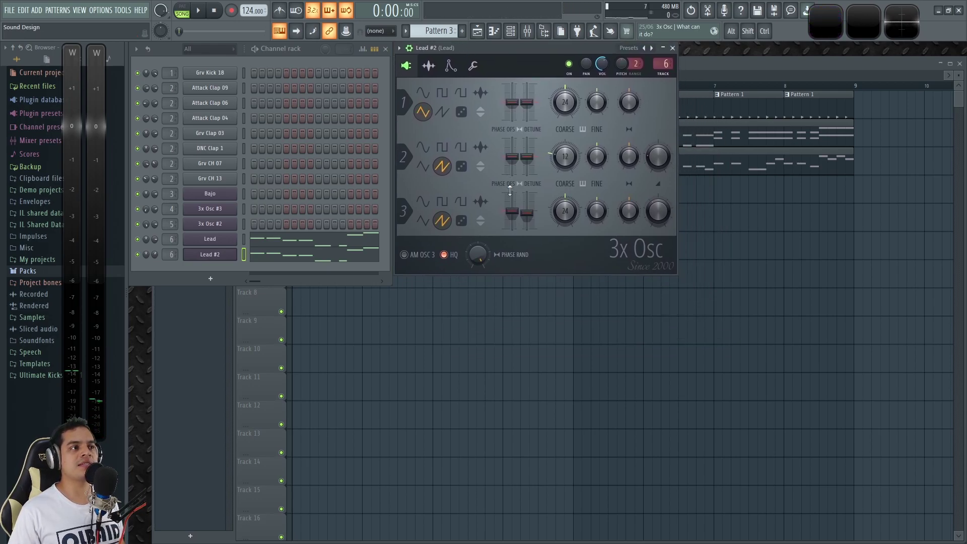
Open the Lead channel's oscillator settings, route the channel to the Master mixer track and play a test note.
click(224, 242)
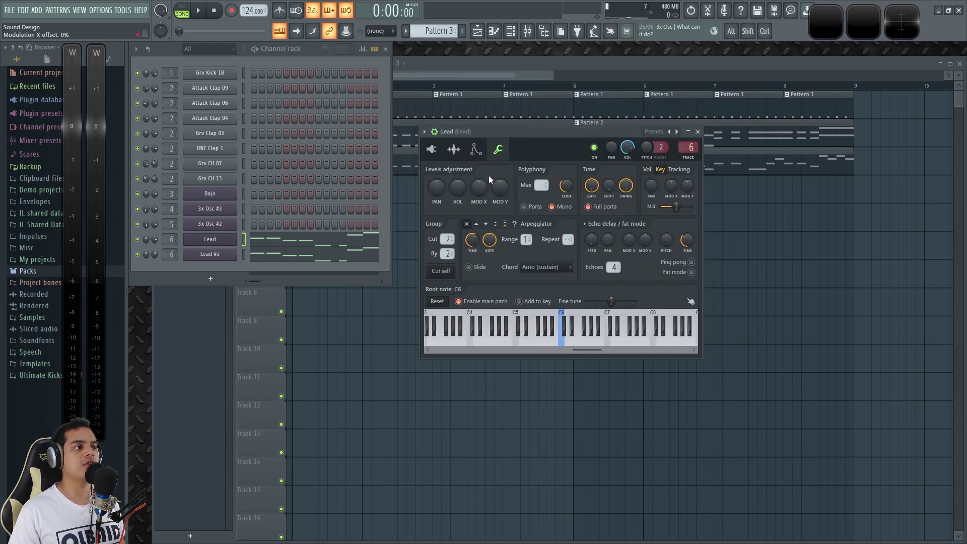
click(432, 149)
drag(484, 130, 460, 46)
drag(663, 64, 663, 93)
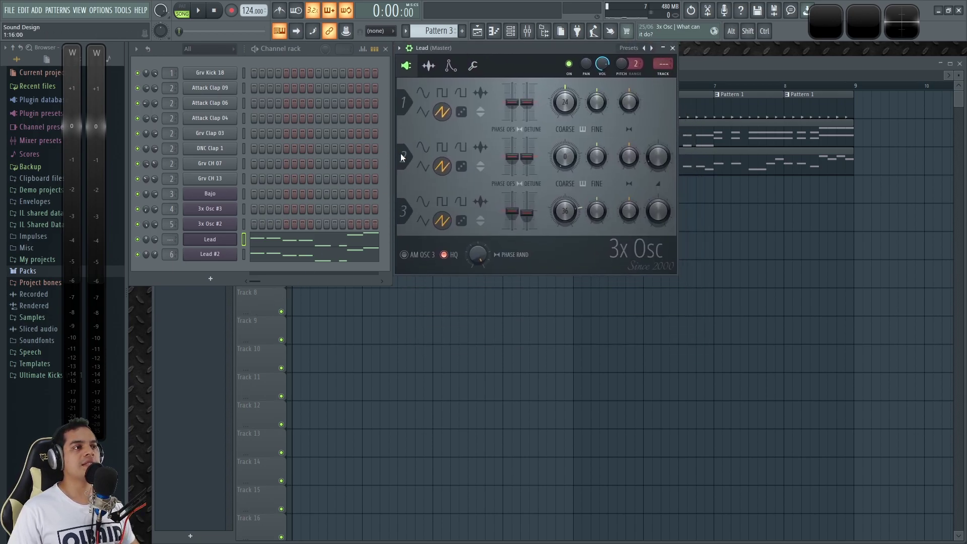
key(w)
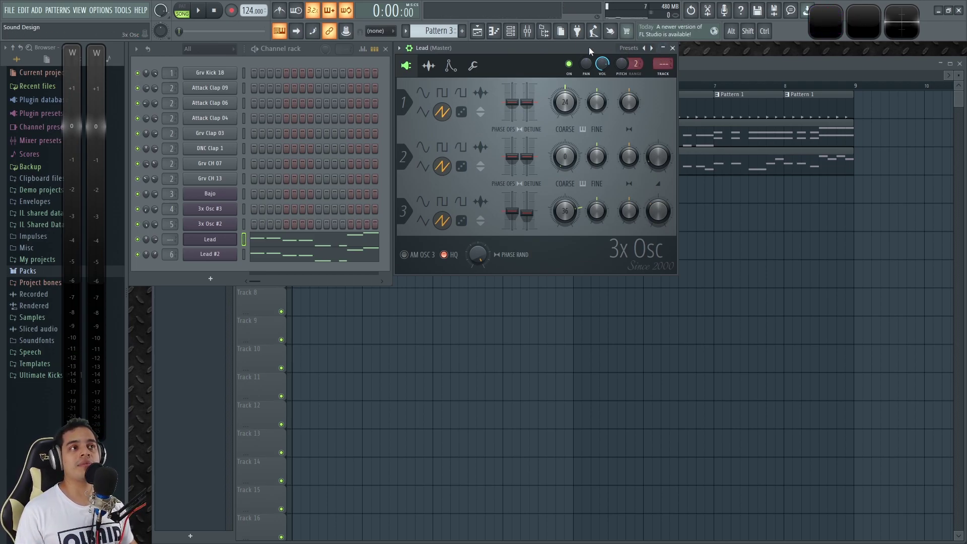
Examine the coarse pitch settings of the Lead channel's oscillators while playing test notes.
drag(588, 47, 602, 142)
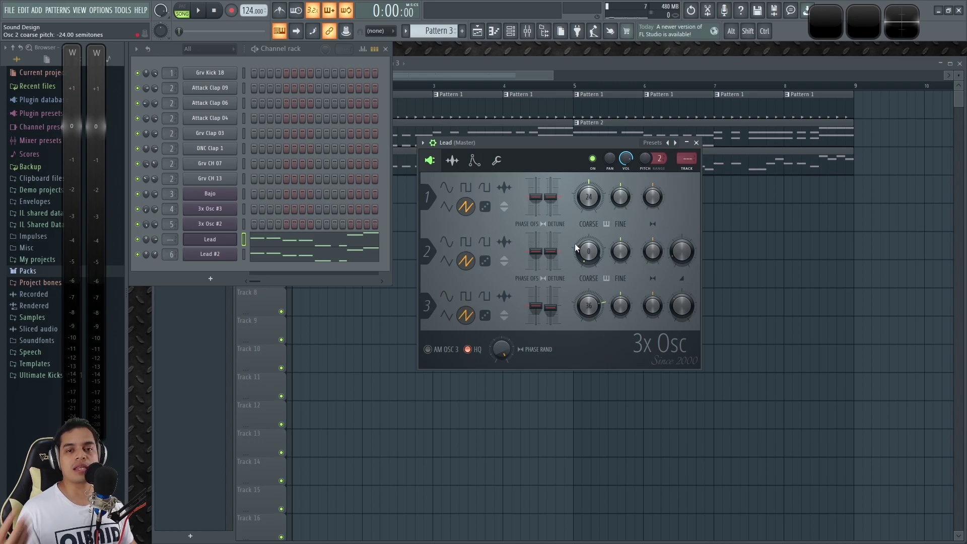
drag(524, 143, 512, 141)
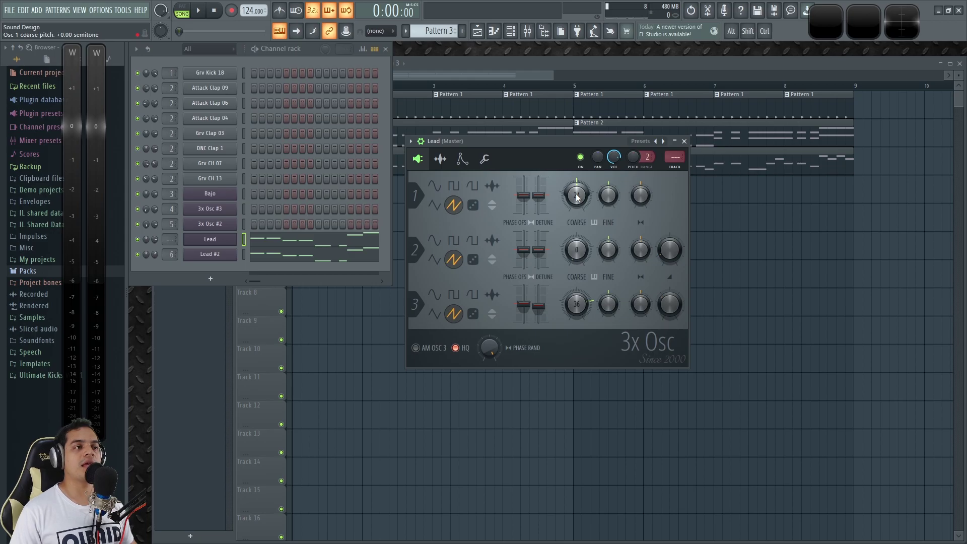
key(q)
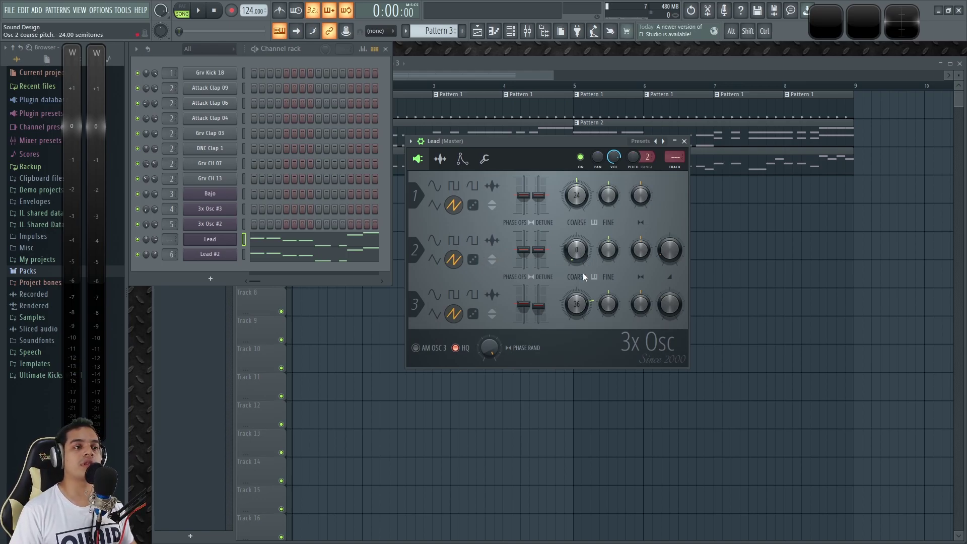
key(q)
Try different Osc 2 and Osc 3 mix levels on the Lead channel, playing a test note after each change.
drag(670, 249, 670, 223)
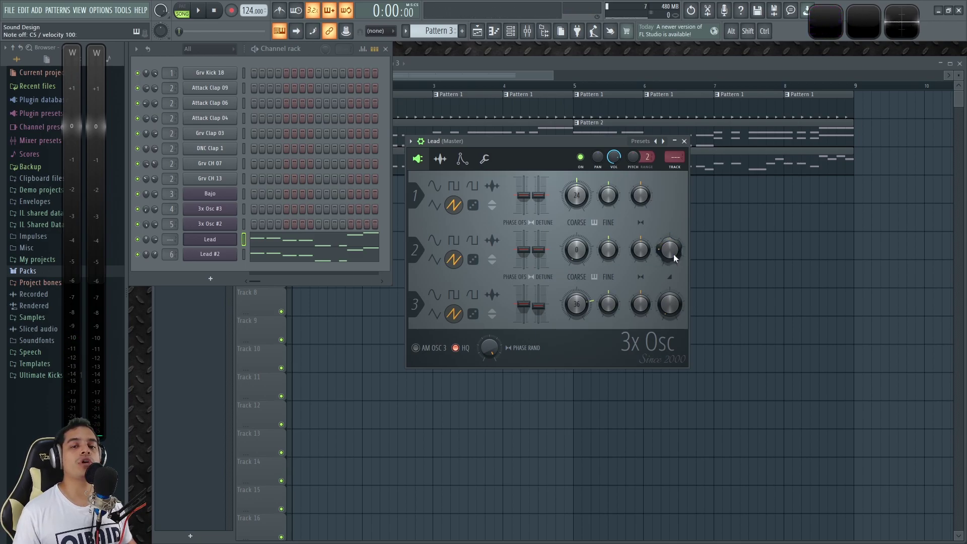
key(q)
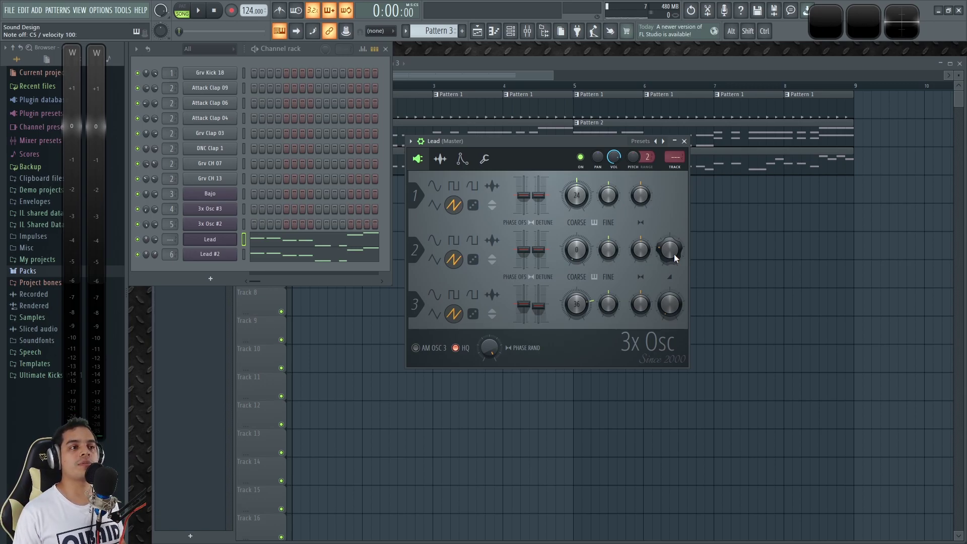
drag(675, 254, 660, 308)
key(q)
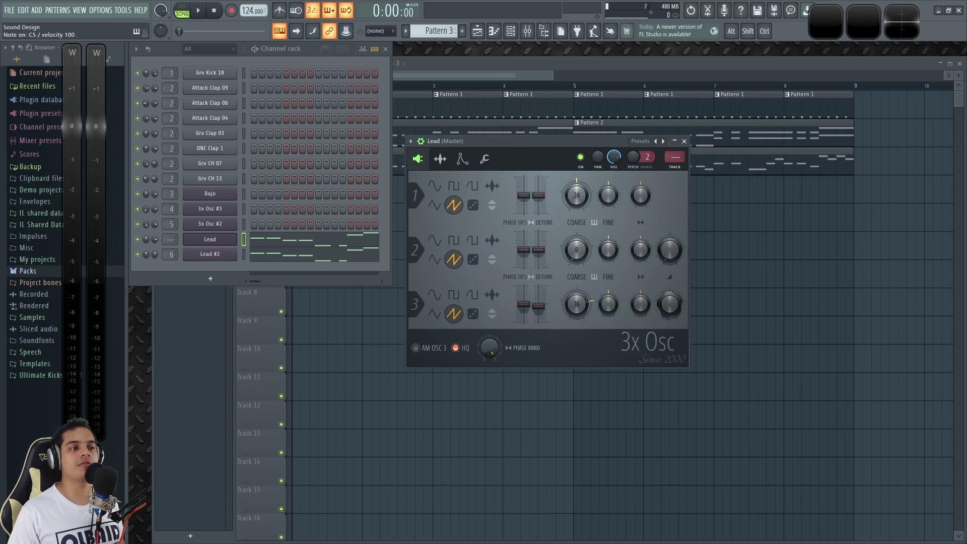
mouse_move(670, 307)
mouse_down()
mouse_move(670, 272)
mouse_move(670, 310)
mouse_up()
key(q)
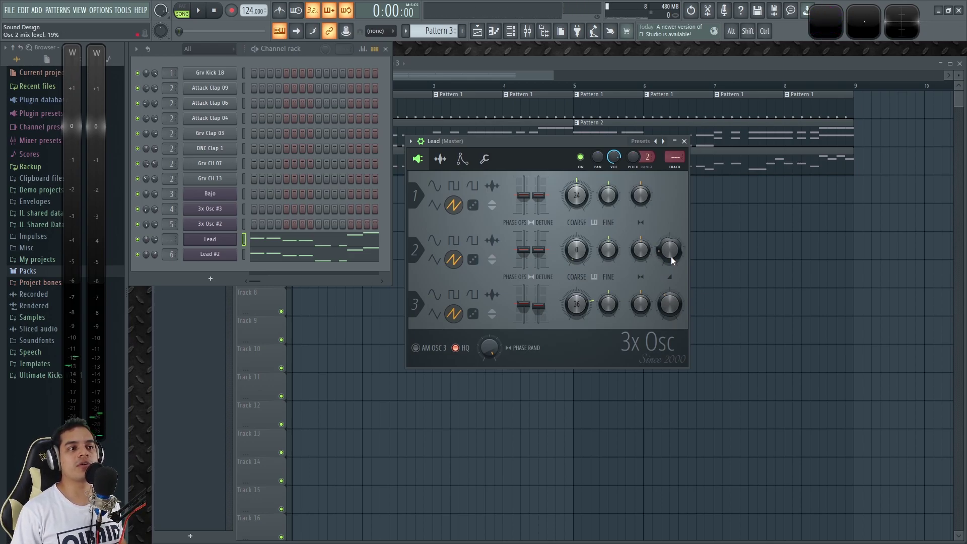
Try lowering the Osc 2 mix level to 11% while playing test notes.
key(z)
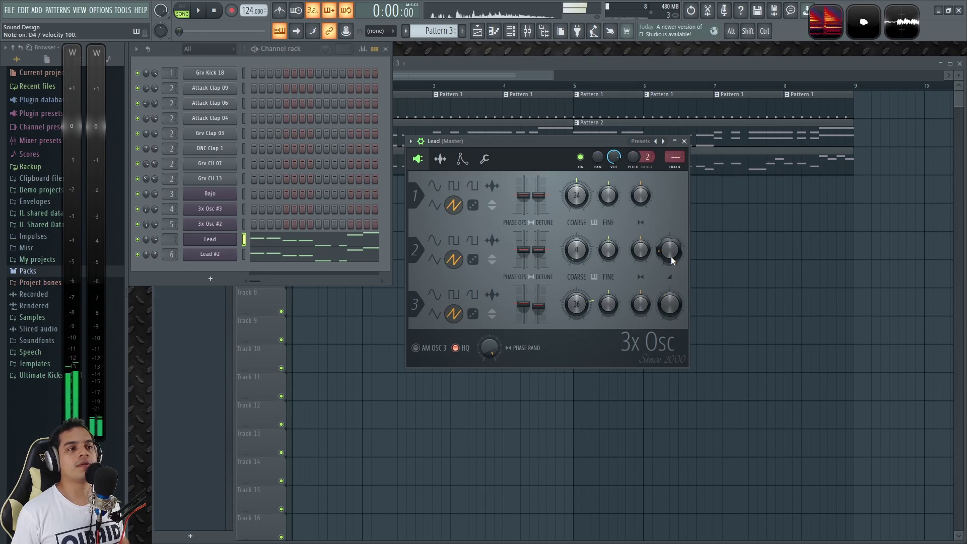
key(z)
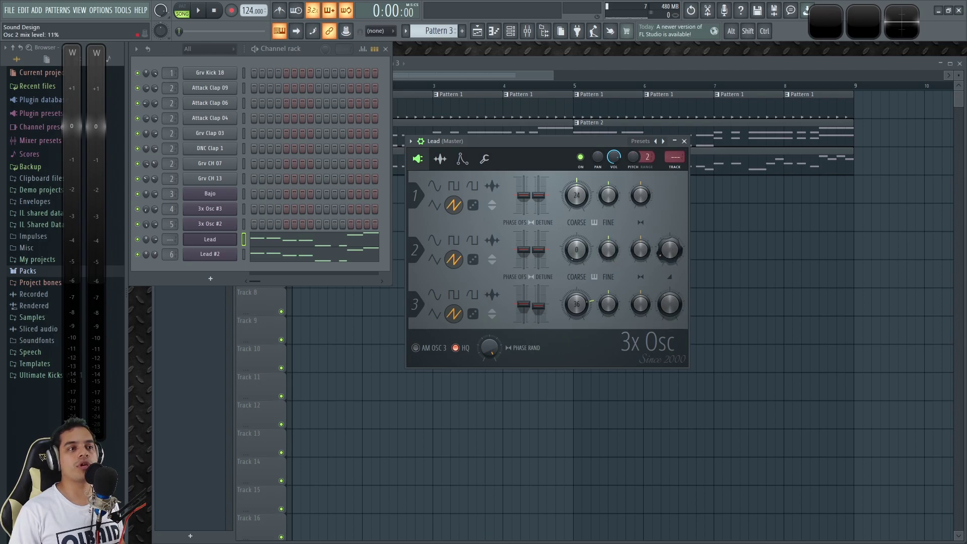
key(z)
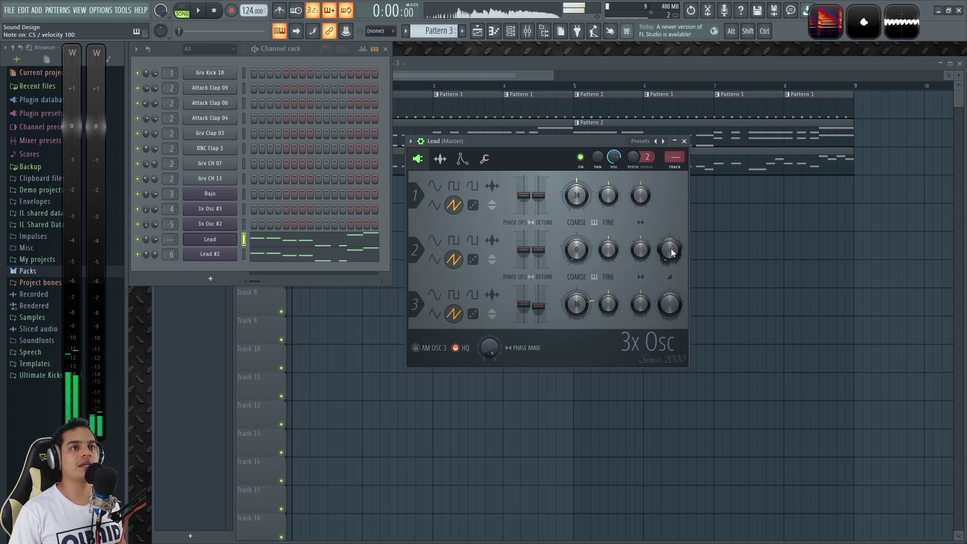
Open the Wave Candy spectrum display beside the synth and play repeated test notes to examine the Lead's harmonics.
double_click(827, 30)
drag(737, 282, 786, 229)
key(z)
key(z)
key(z)
key(z)
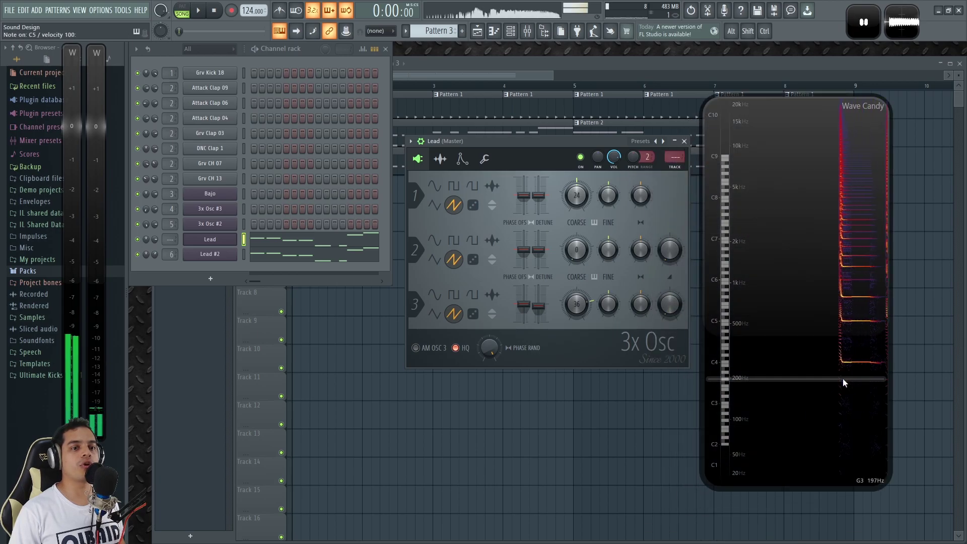
Vary the Osc 2 mix level while playing test notes to compare the low harmonics in the spectrum display.
click(669, 250)
key(z)
key(z)
key(z)
key(z)
key(z)
drag(669, 250, 669, 232)
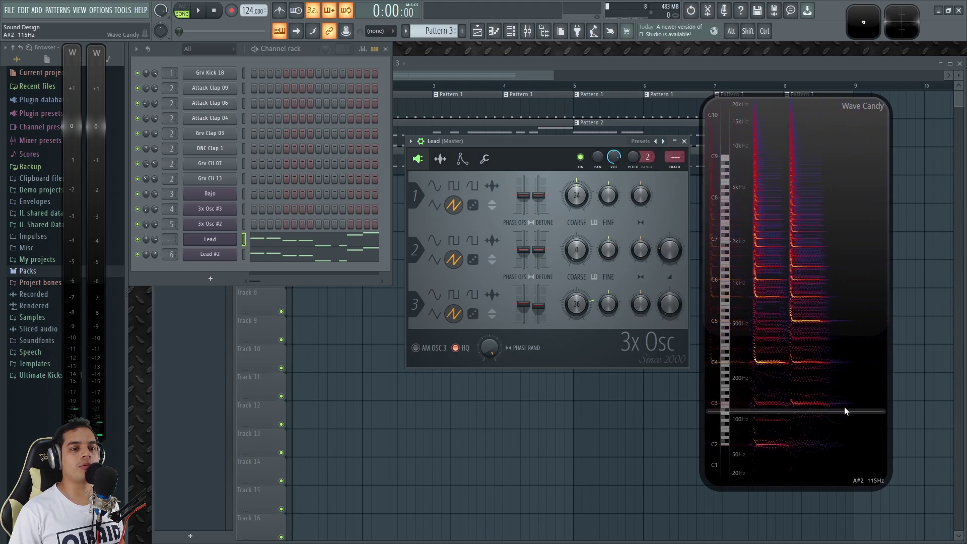
key(z)
key(z)
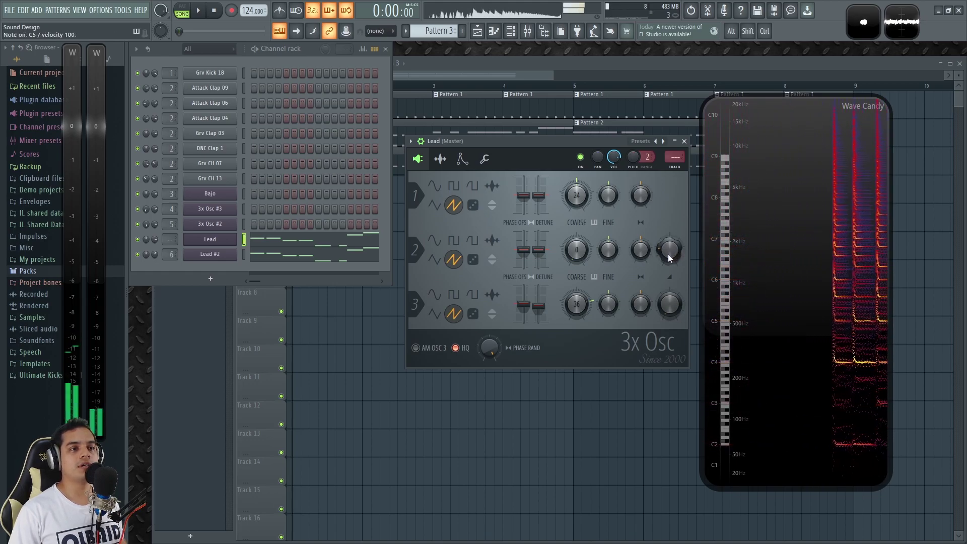
Compare the spectrum with Osc 2 turned back up using more test notes, and close the Wave Candy display.
mouse_move(666, 313)
mouse_down()
mouse_move(670, 194)
mouse_move(670, 252)
mouse_up()
key(z)
key(z)
key(z)
key(z)
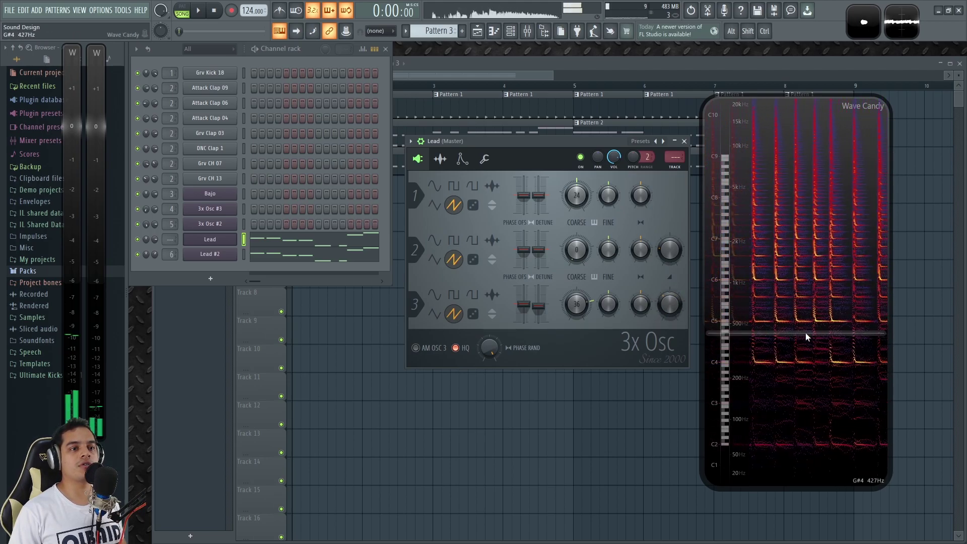
key(z)
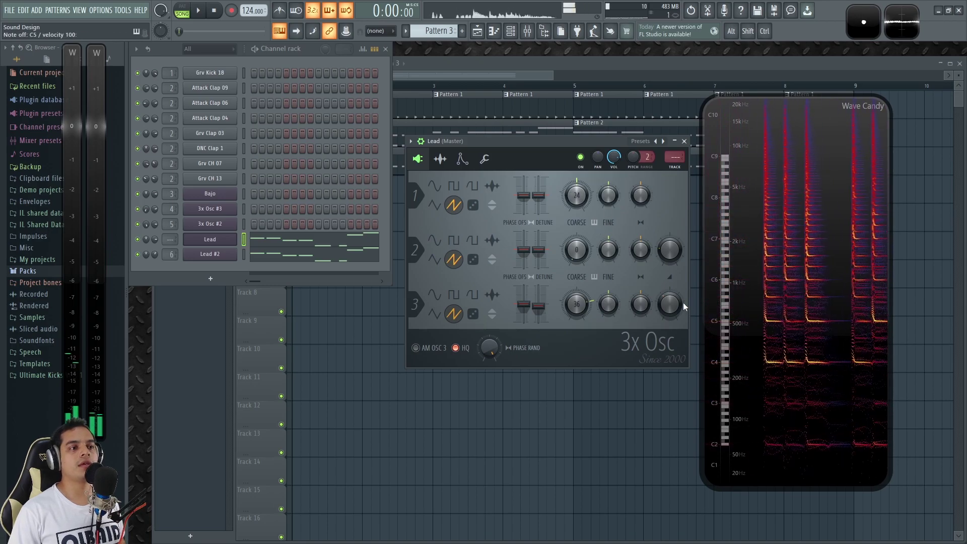
click(772, 284)
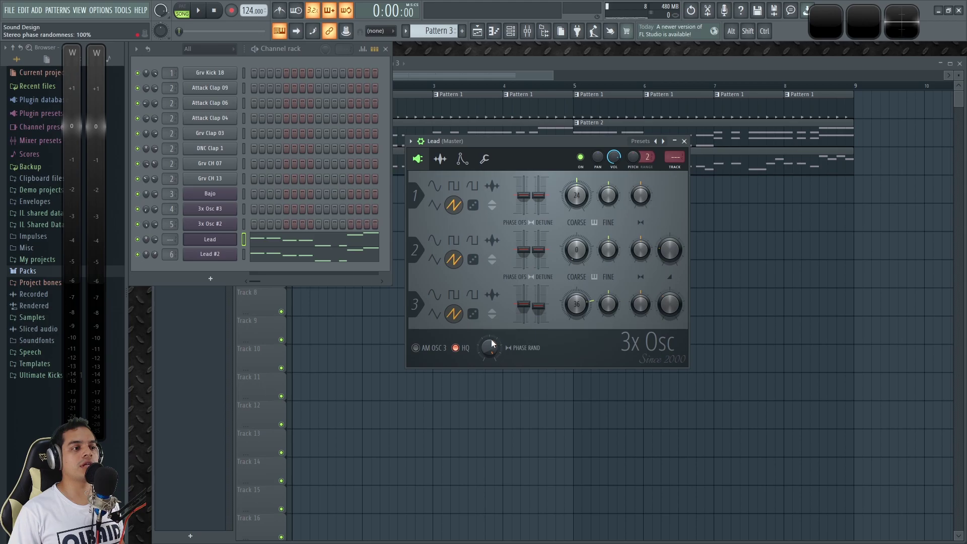
Set the stereo phase randomness to 100%, and open the Wave Candy vectorscope above the Lead synth while playing test notes.
drag(493, 349, 494, 302)
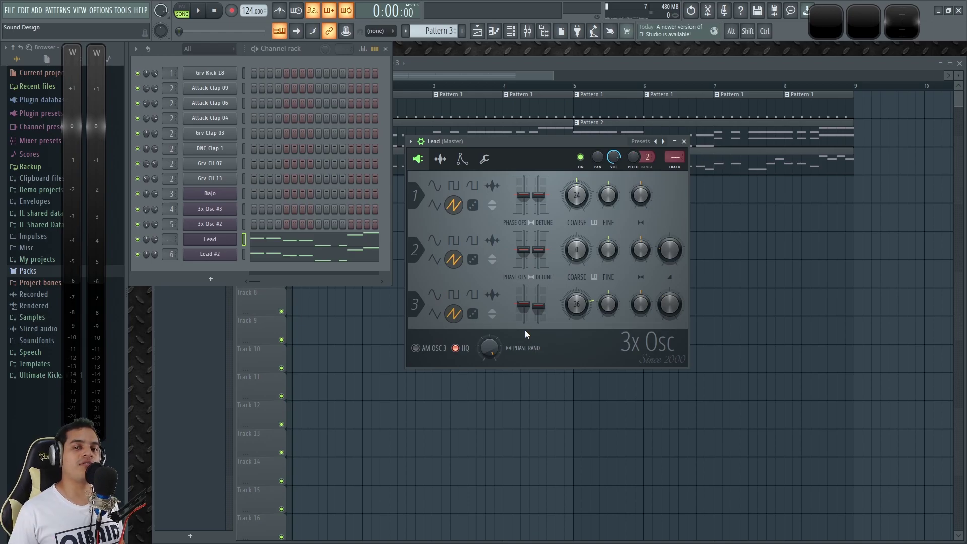
key(q)
double_click(865, 31)
key(q)
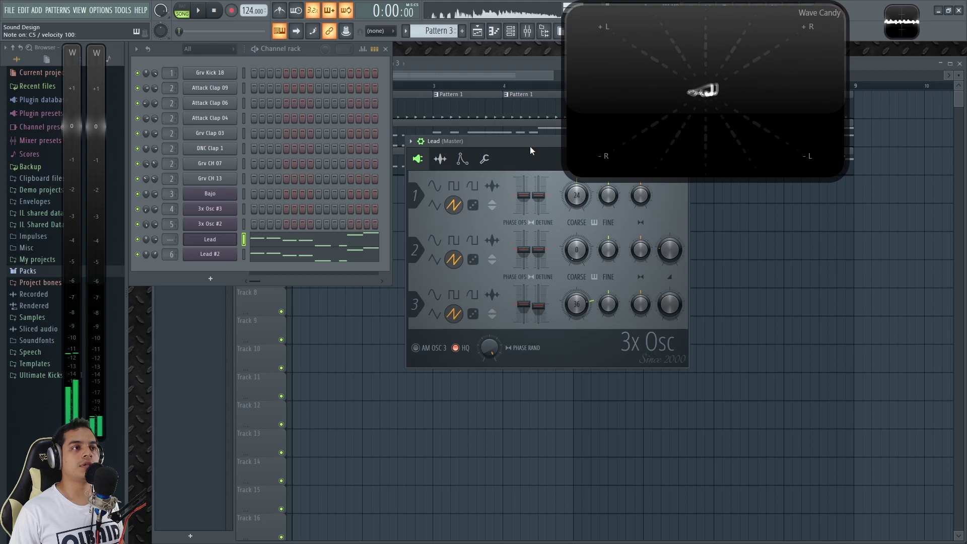
drag(530, 147, 533, 221)
key(q)
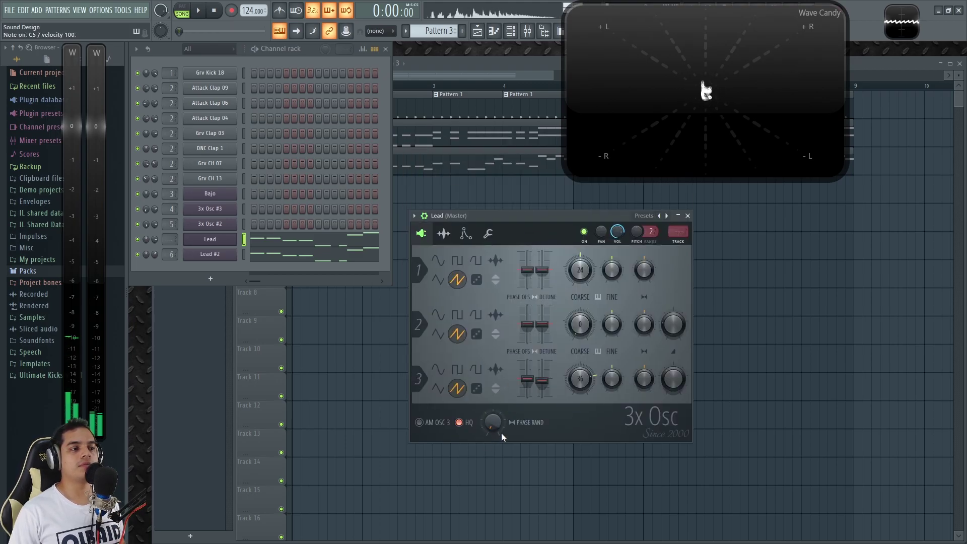
Compare low and full phase randomness by playing test notes and examining the stereo image in the vectorscope.
key(q)
key(q)
drag(493, 424, 494, 372)
key(q)
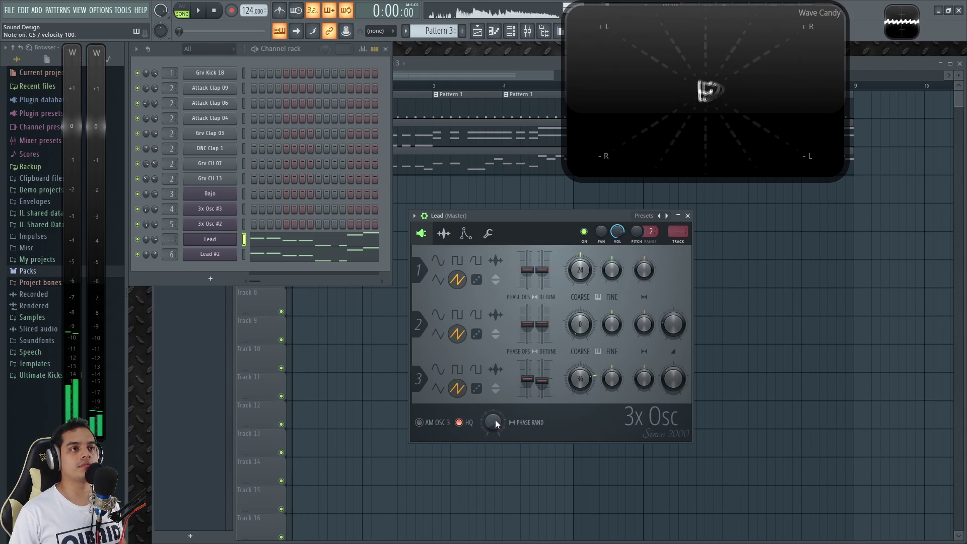
key(q)
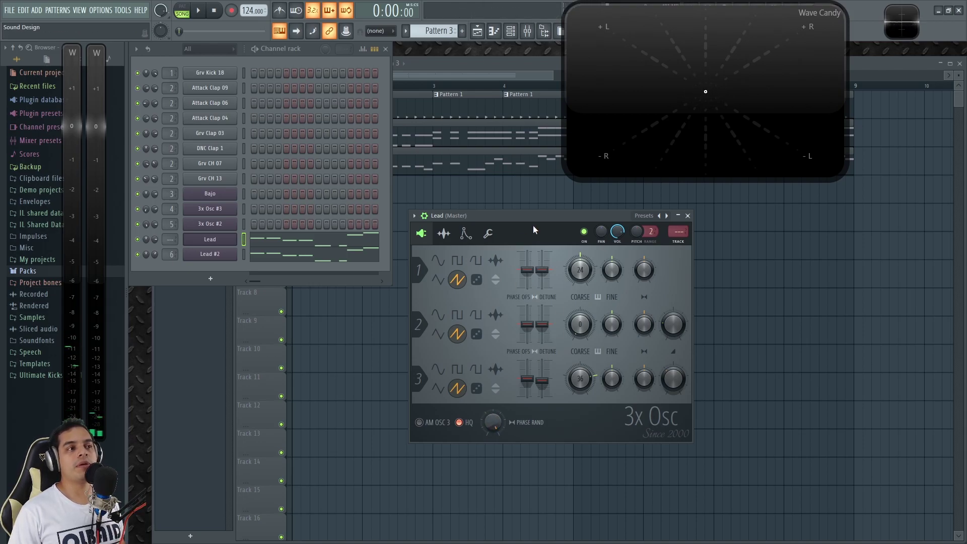
Play more test notes while adjusting the Lead's phase randomness to recheck its stereo spread, and close the vectorscope.
drag(533, 228, 545, 213)
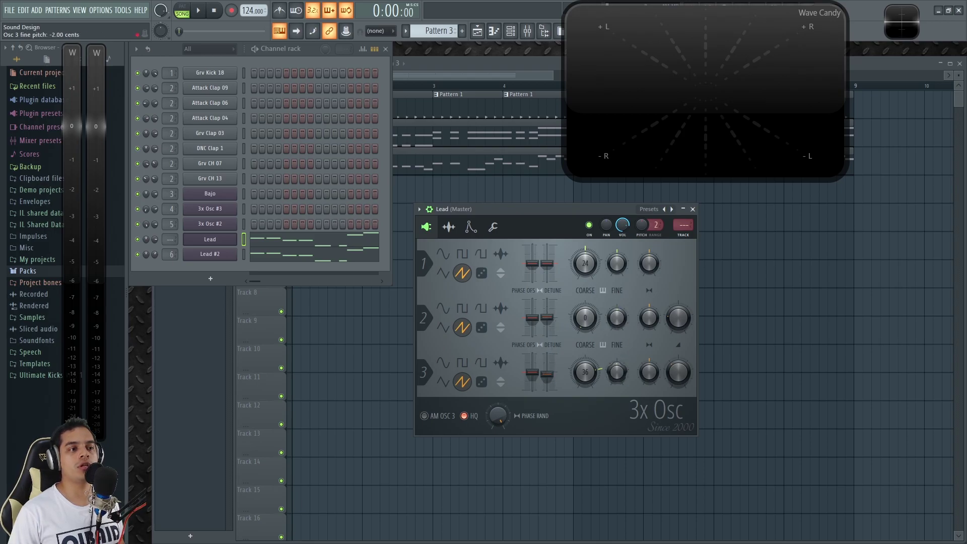
key(z)
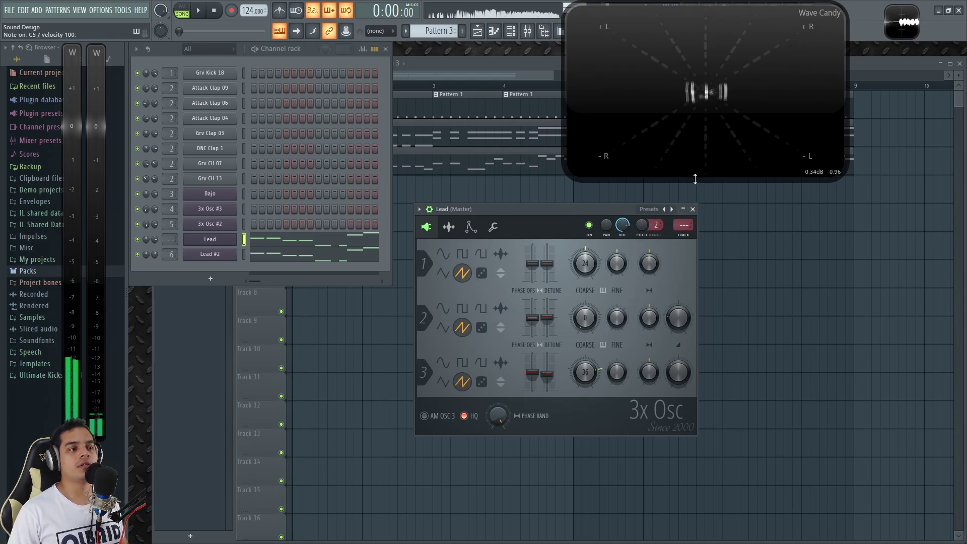
drag(498, 419, 498, 373)
key(z)
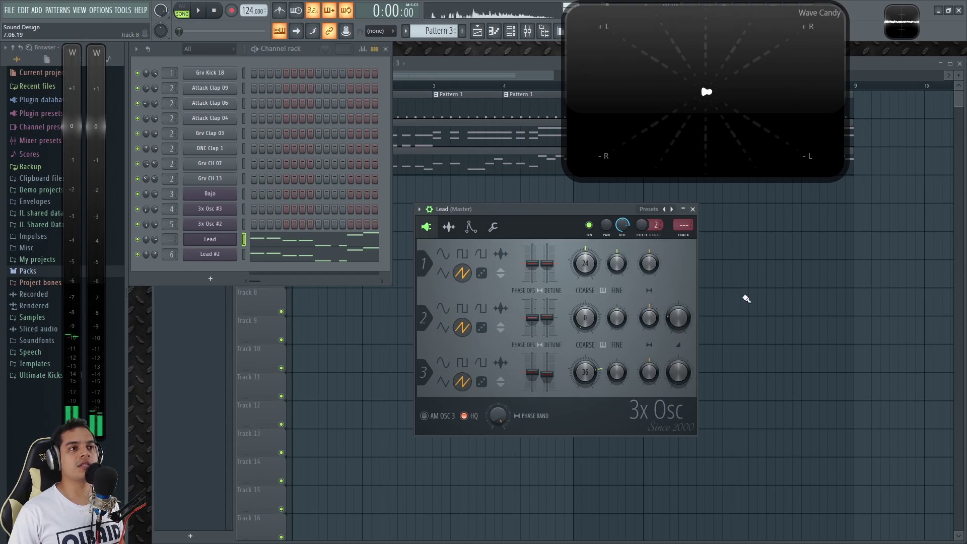
click(706, 121)
drag(552, 210, 569, 80)
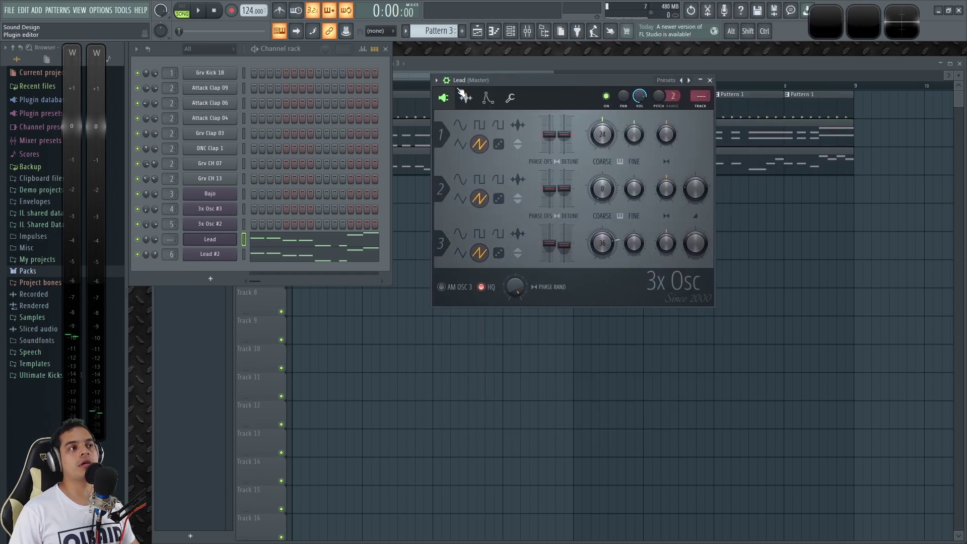
Open the Lead's volume envelope and play test notes to examine its decay.
click(488, 98)
drag(504, 80, 497, 118)
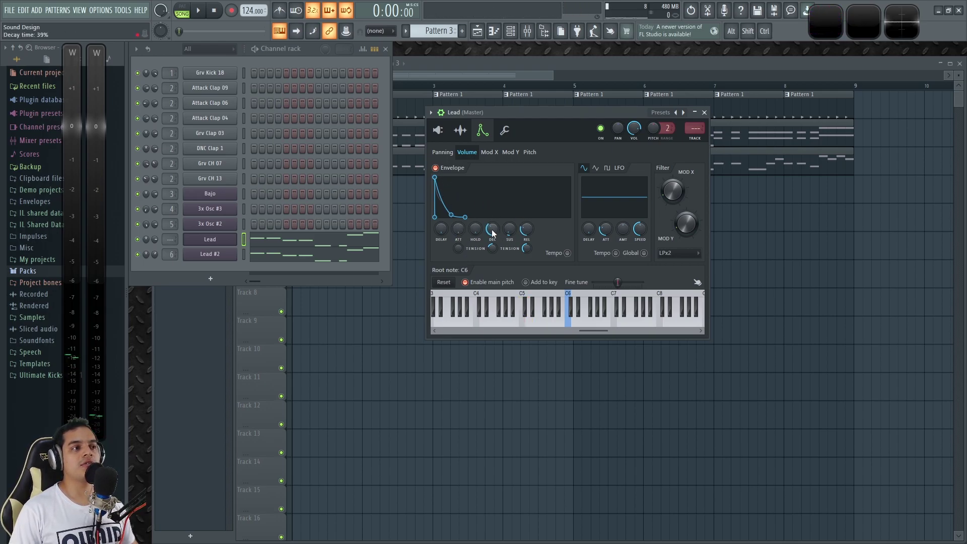
key(q)
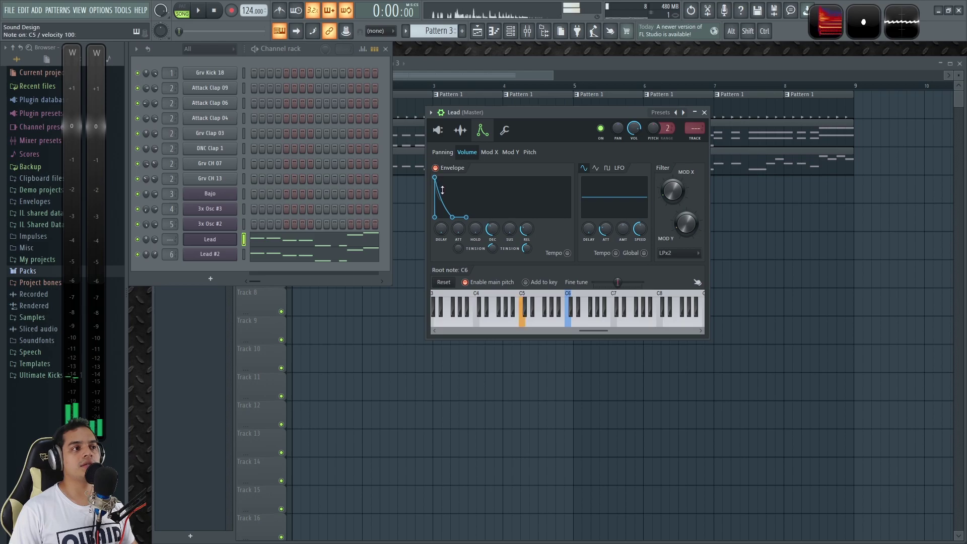
key(q)
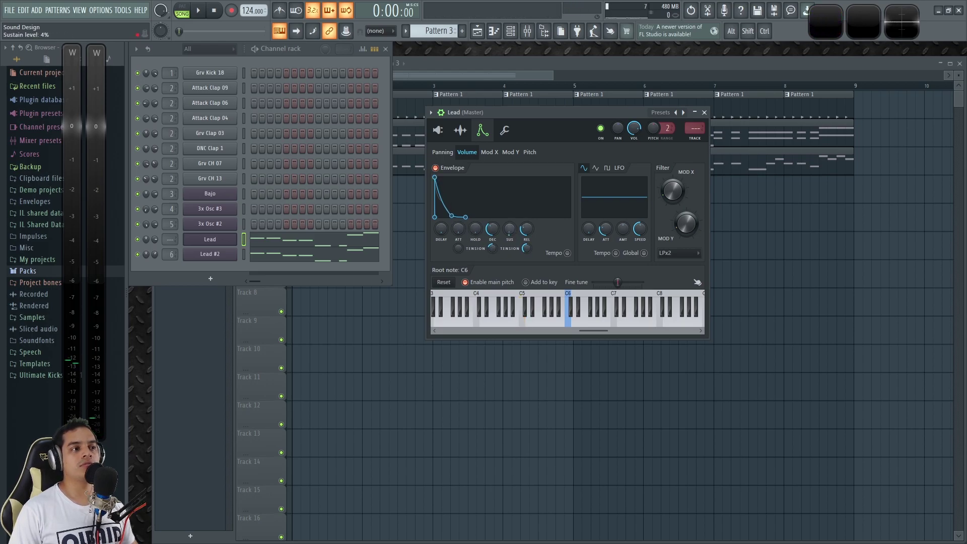
Try a 29% sustain level in the volume envelope with test notes, and bring the sustain down to 3%.
drag(511, 230, 511, 228)
key(q)
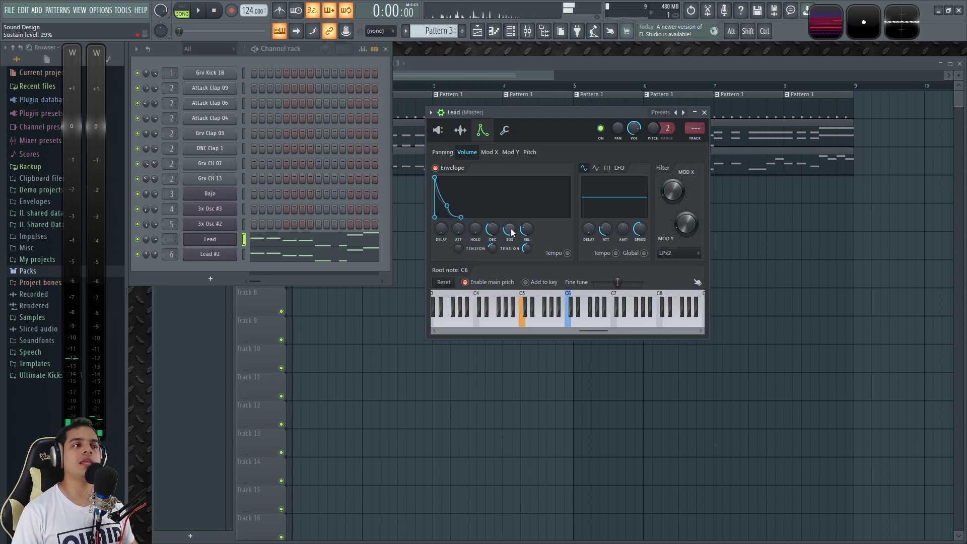
key(q)
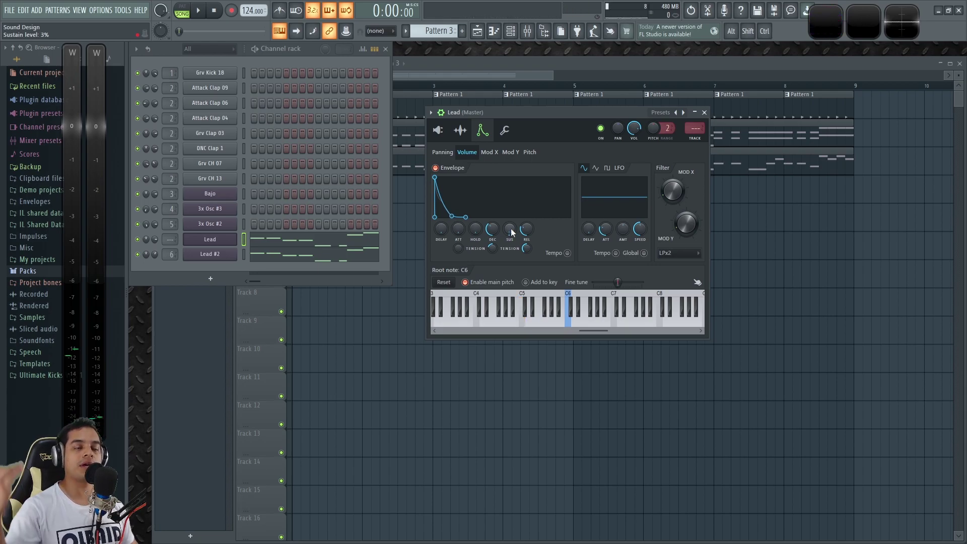
key(q)
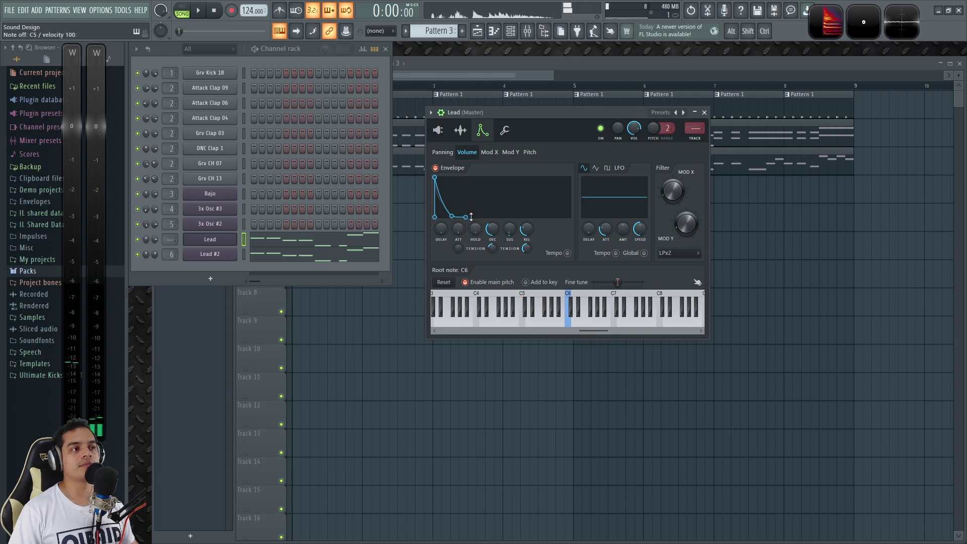
Try a 63% release time in the volume envelope with test notes, and set the release to 23%.
key(q)
mouse_move(529, 228)
mouse_down()
mouse_move(529, 236)
mouse_move(529, 212)
mouse_move(526, 234)
mouse_up()
key(q)
key(q)
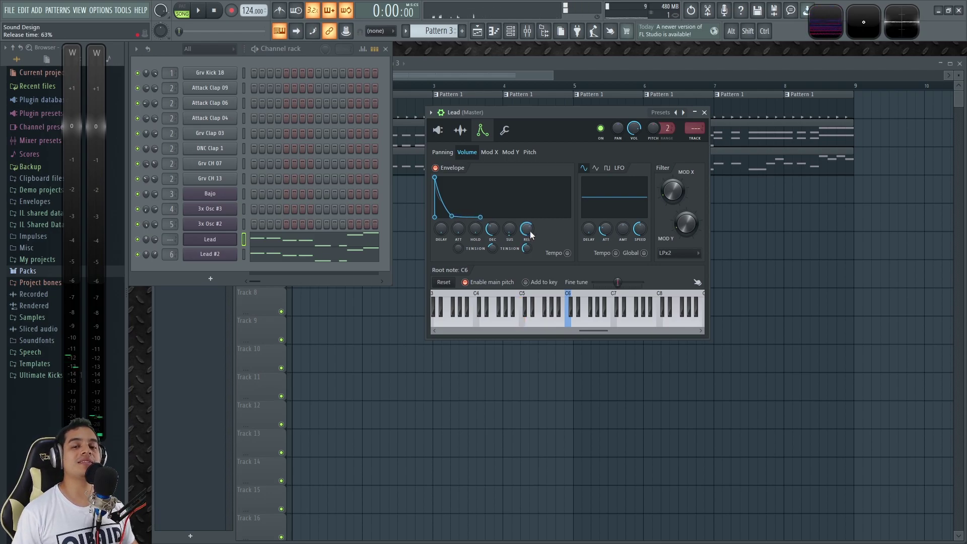
mouse_move(530, 231)
mouse_down()
mouse_move(530, 241)
mouse_move(531, 227)
mouse_up()
key(q)
key(q)
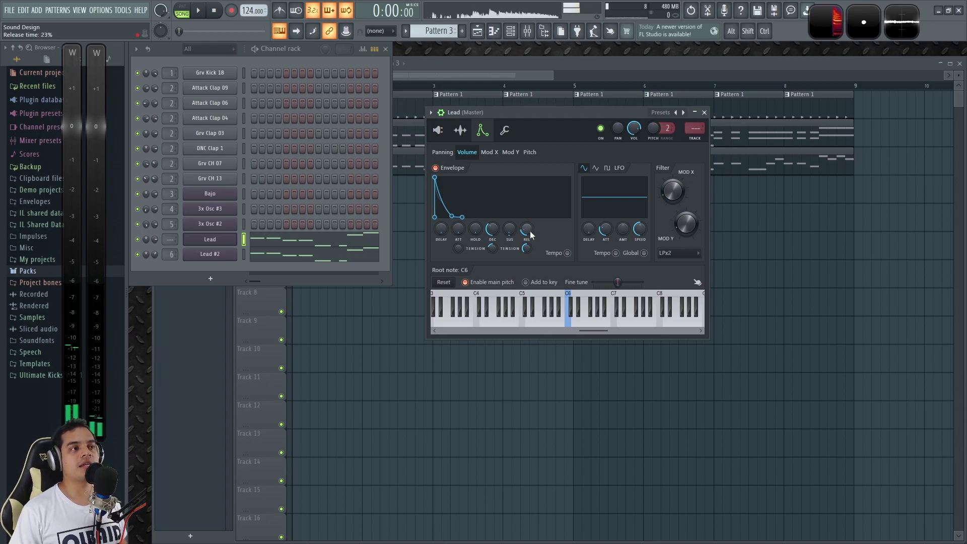
Open the Lead's polyphony settings, play consecutive notes to demonstrate the Mono option, and return to the oscillator page.
click(511, 131)
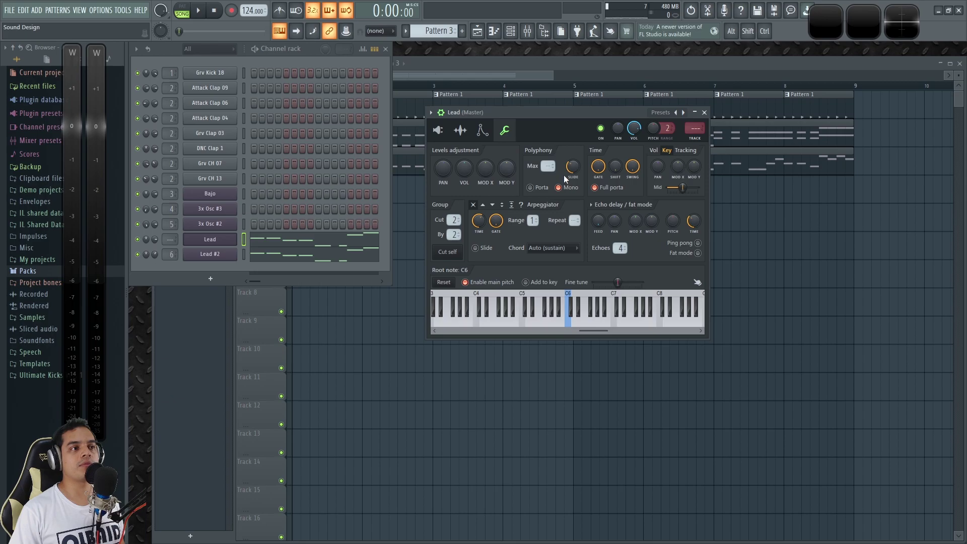
key(q)
key(w)
key(q)
key(w)
key(e)
key(t)
click(439, 130)
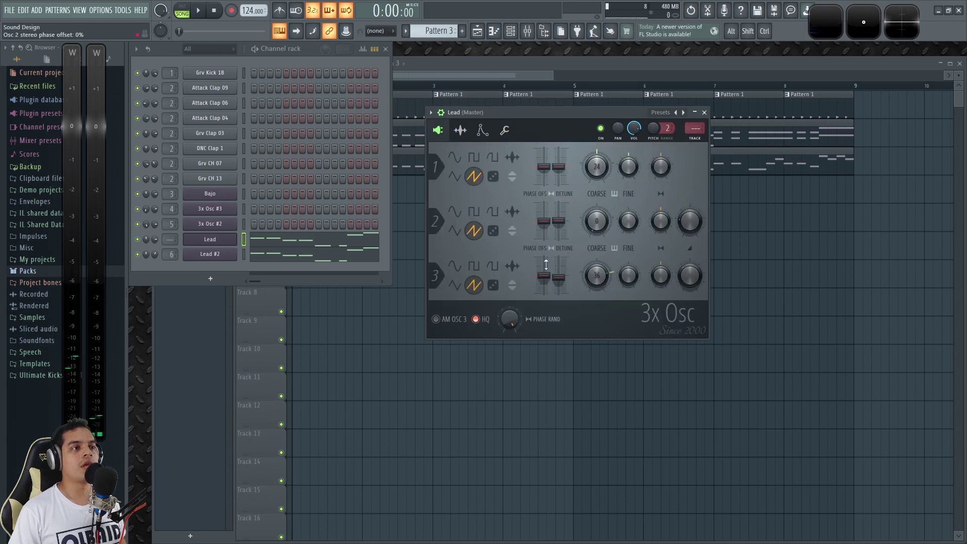
Open the Lead's Mod X filter envelope and play a series of test notes to examine the filter movement.
click(483, 130)
click(489, 152)
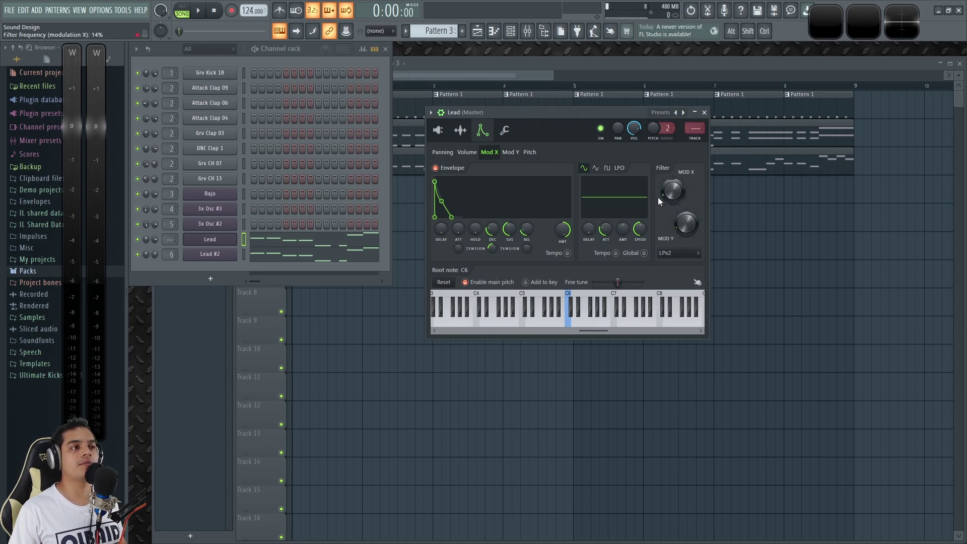
key(x)
key(w)
key(e)
key(q)
key(e)
key(w)
key(e)
key(x)
key(x)
key(x)
Toggle the Mod X envelope and raise its amount while playing test notes, and return to the oscillator page.
click(435, 168)
key(w)
mouse_move(565, 230)
mouse_down()
mouse_move(564, 262)
mouse_move(564, 226)
mouse_up()
key(w)
key(w)
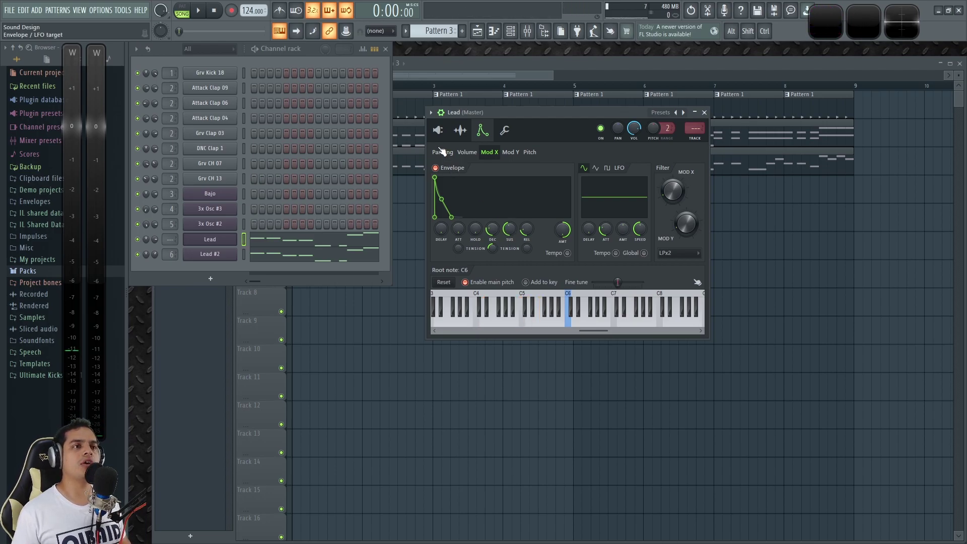
key(t)
key(i)
click(438, 130)
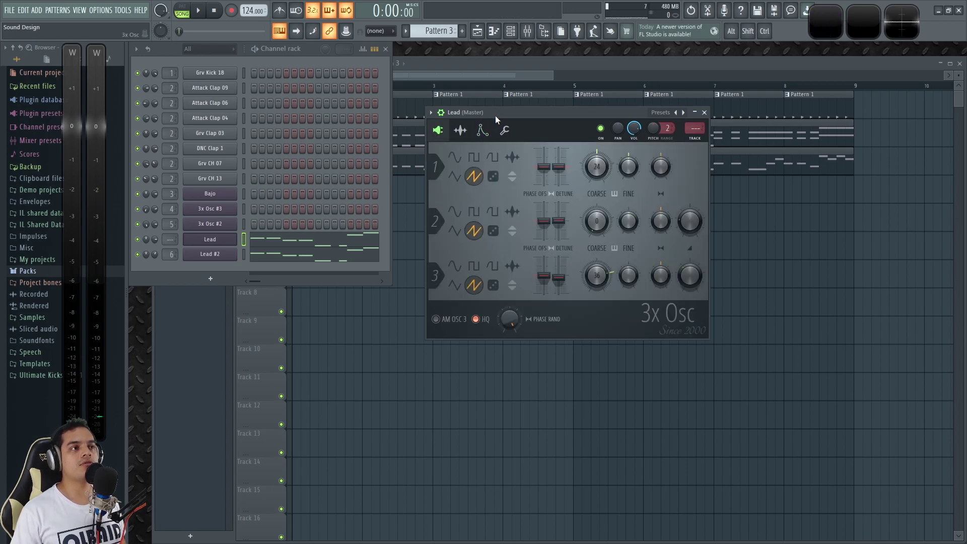
drag(494, 116, 495, 109)
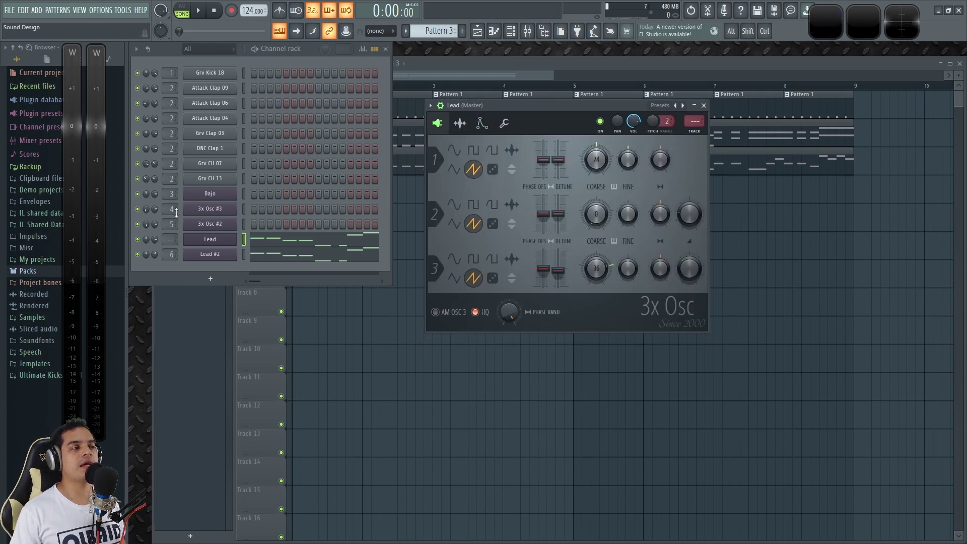
Open the Lead #2 synth, route it directly to the Master, and play a test note.
click(209, 254)
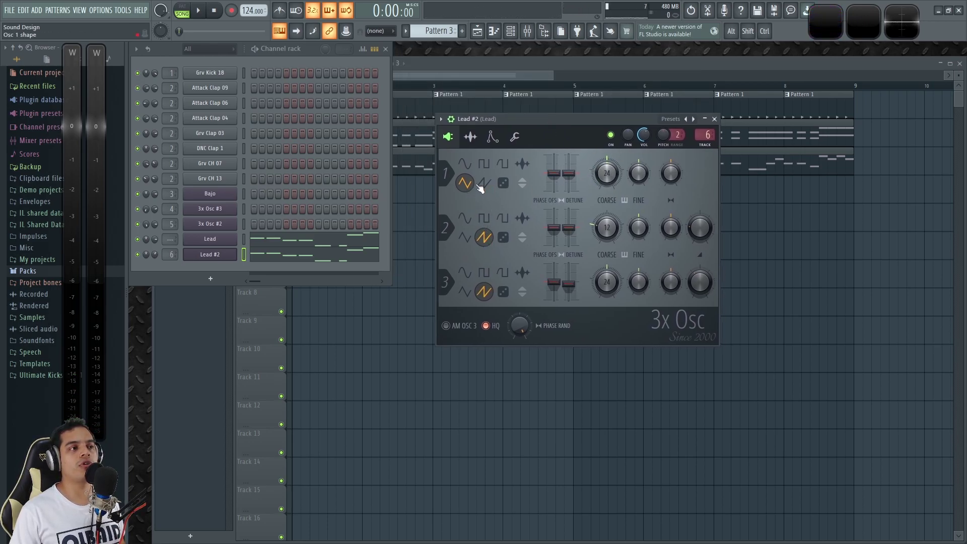
drag(705, 133, 705, 172)
key(z)
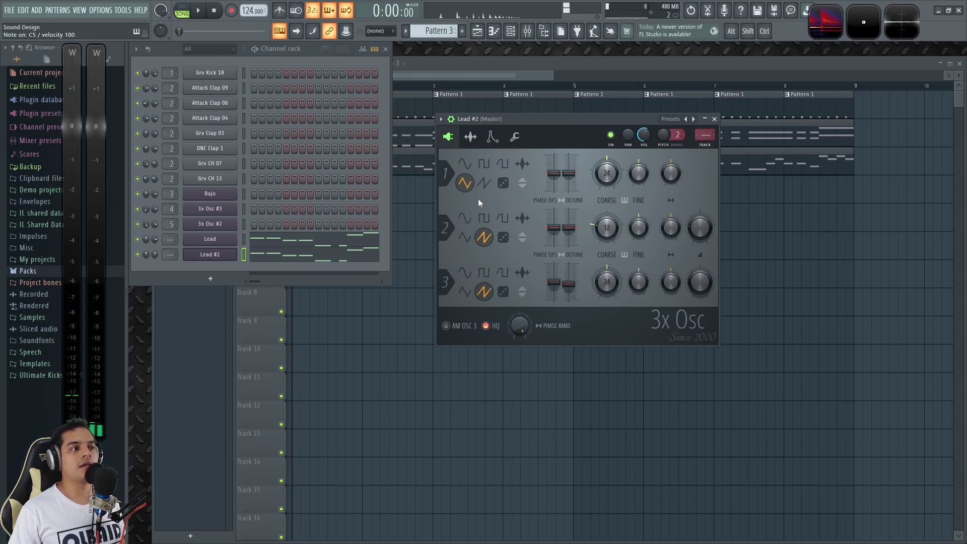
Alternate between the Lead and Lead #2 channels, playing a test note on each to compare their sounds.
click(243, 239)
key(z)
click(244, 255)
key(z)
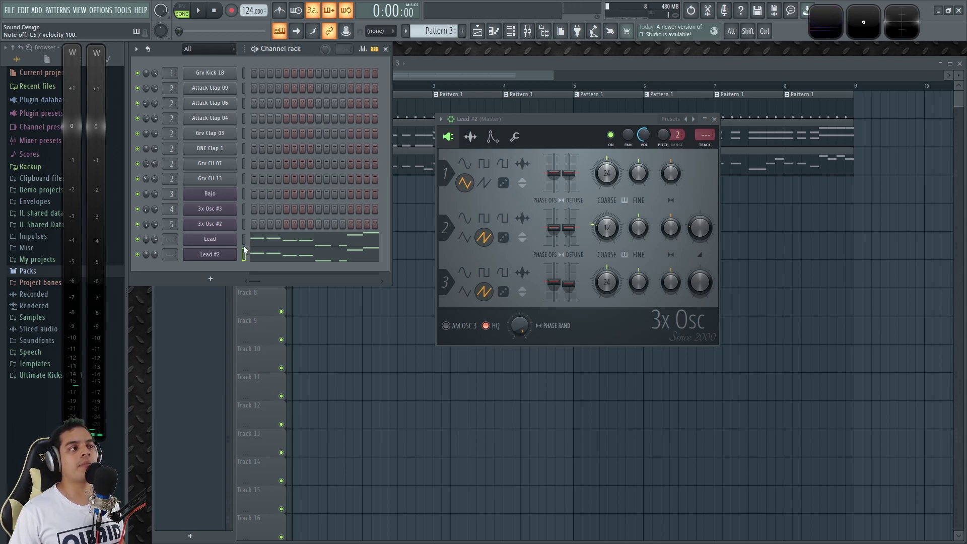
click(244, 258)
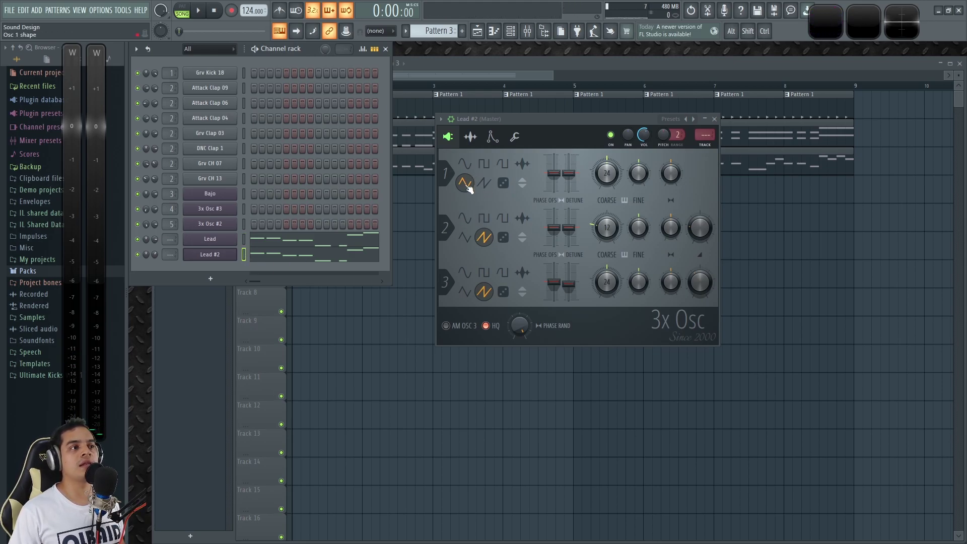
Select the triangle shape for Lead #2's Osc 1 and slightly lower Osc 3's stereo detune while playing test notes.
key(z)
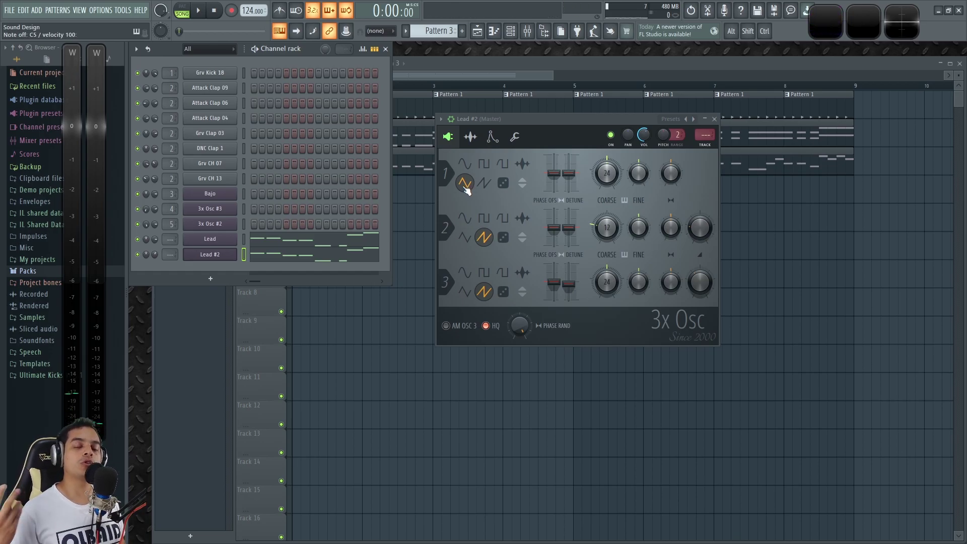
click(465, 186)
key(z)
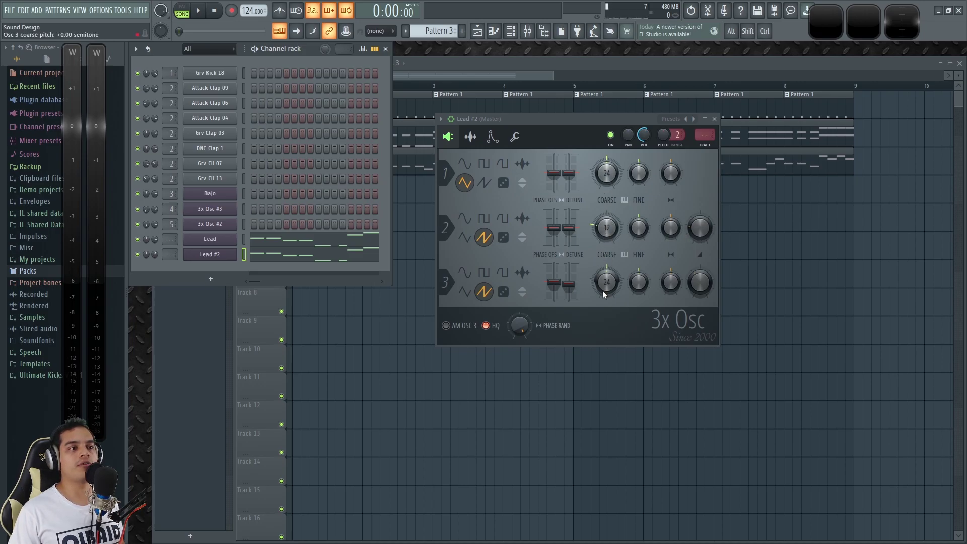
drag(569, 284, 569, 286)
key(z)
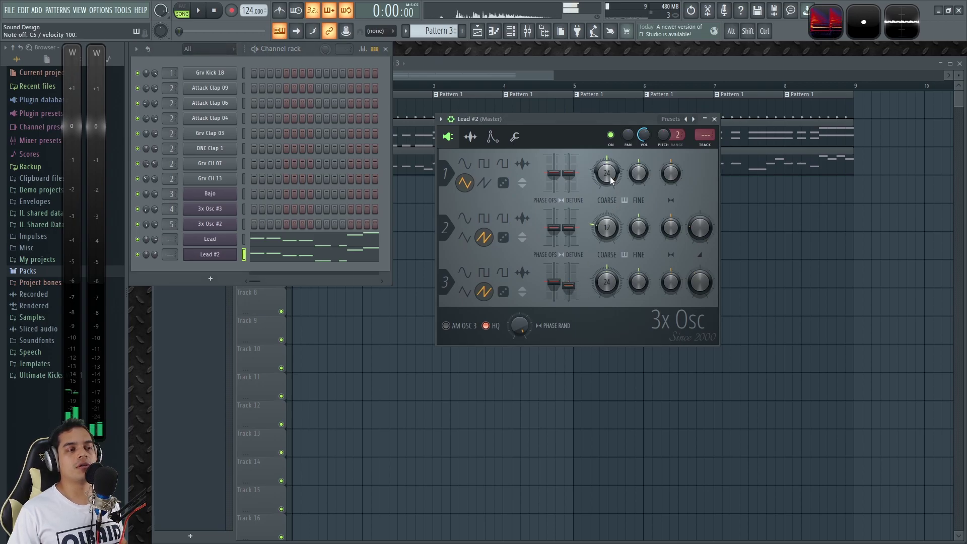
key(z)
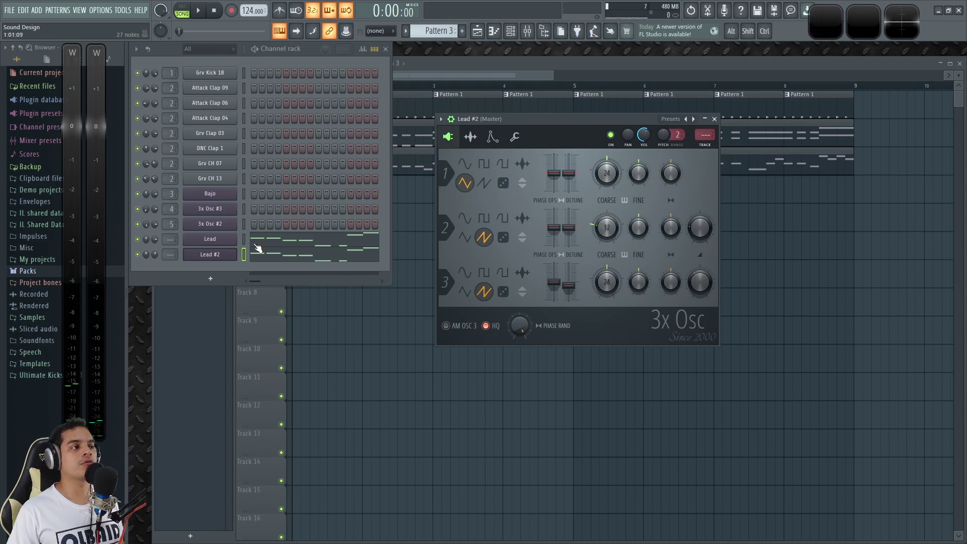
Play test notes on Lead and Lead #2 again to compare them with the adjusted Osc 3 detune.
click(243, 239)
key(z)
click(244, 254)
key(z)
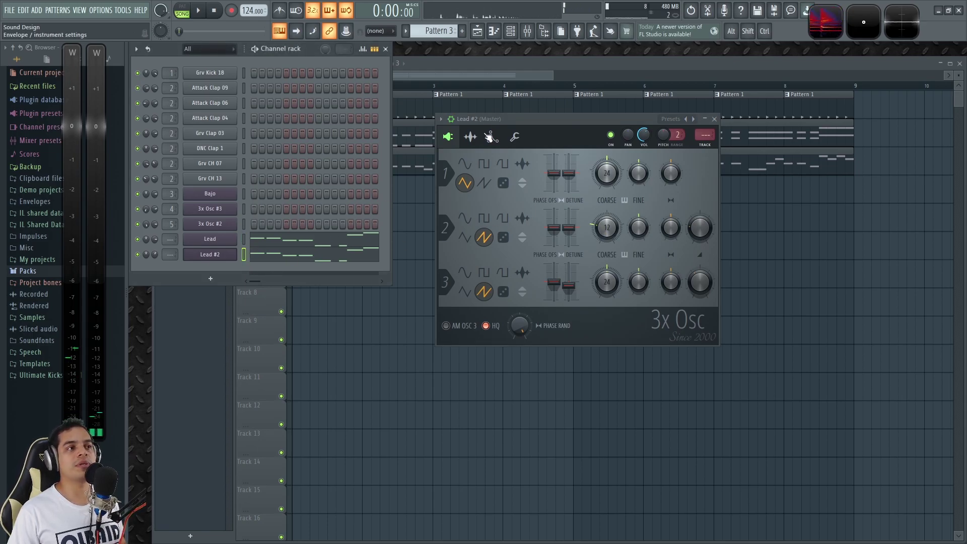
Examine Lead #2's Mod X envelope, return to its oscillator page, and play a test note.
click(490, 136)
click(500, 159)
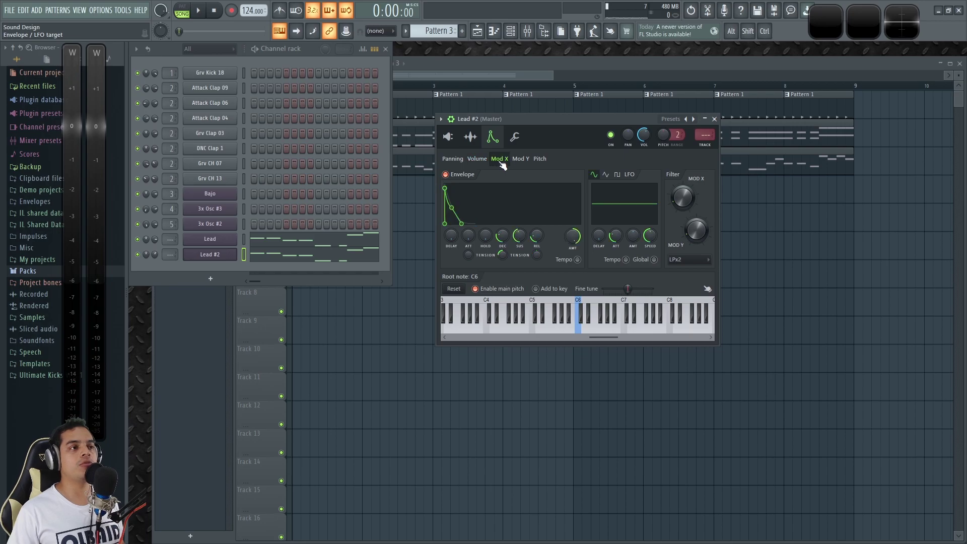
click(448, 137)
key(z)
Select the Lead channel and route Lead and Lead #2 back to mixer track 6.
click(244, 239)
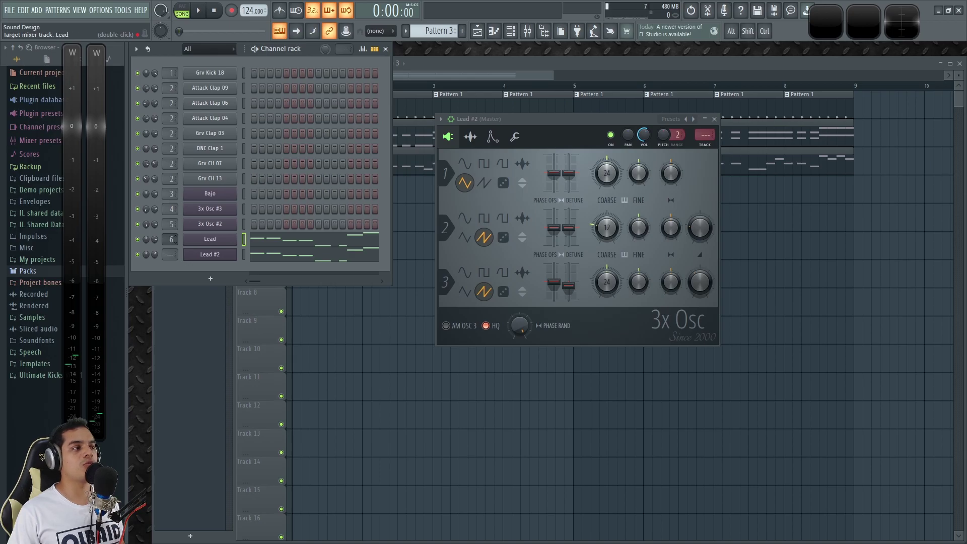
drag(169, 258, 169, 241)
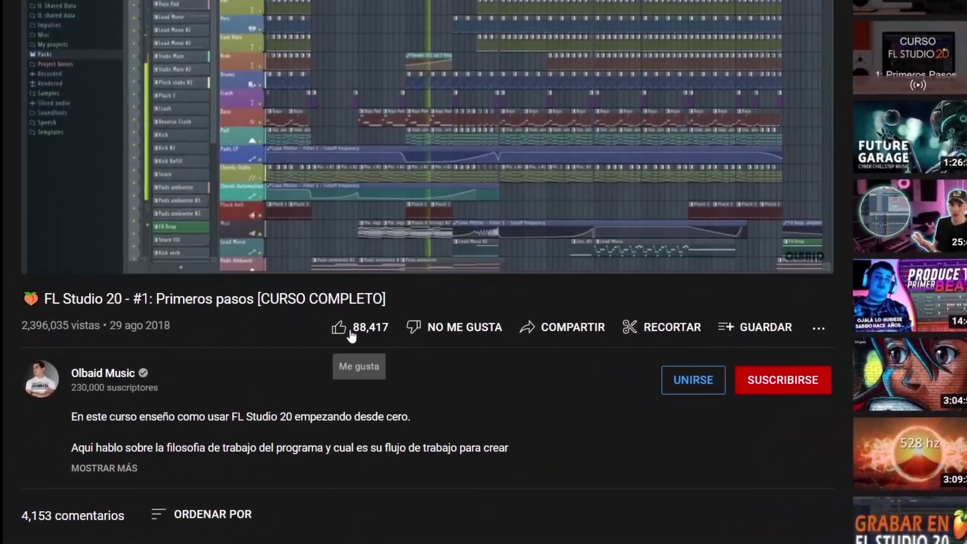
On YouTube, like the FL Studio 20 course video, subscribe to Olbaid Music and enable all of the channel's notifications.
click(274, 363)
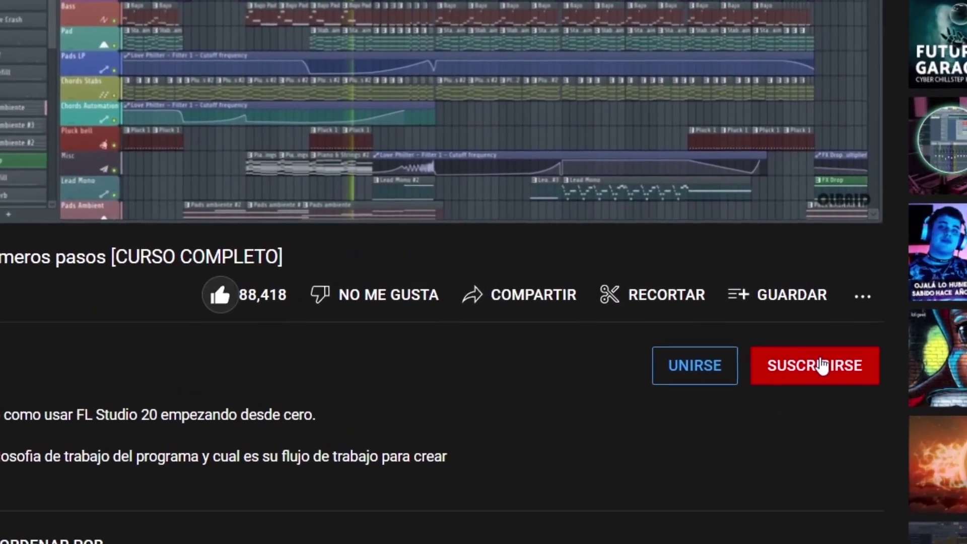
click(874, 351)
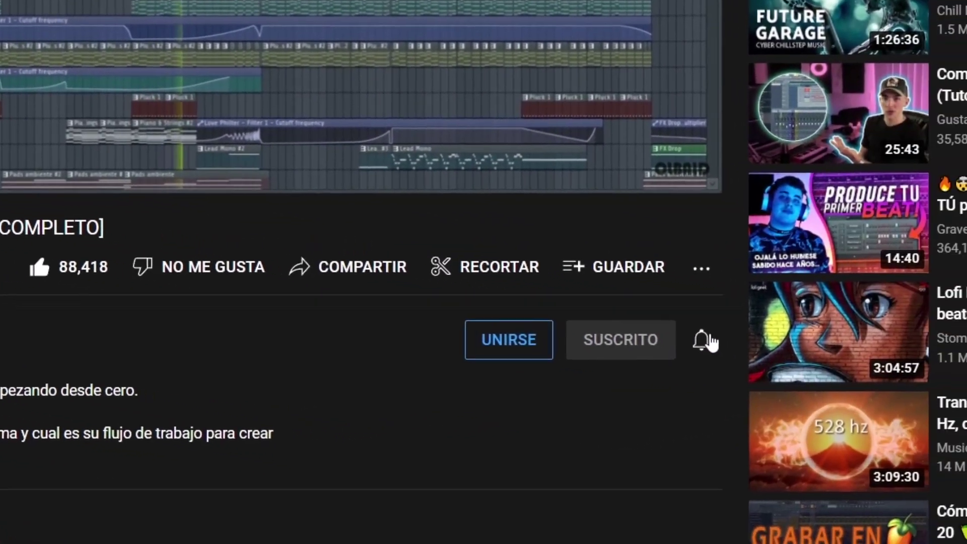
click(709, 341)
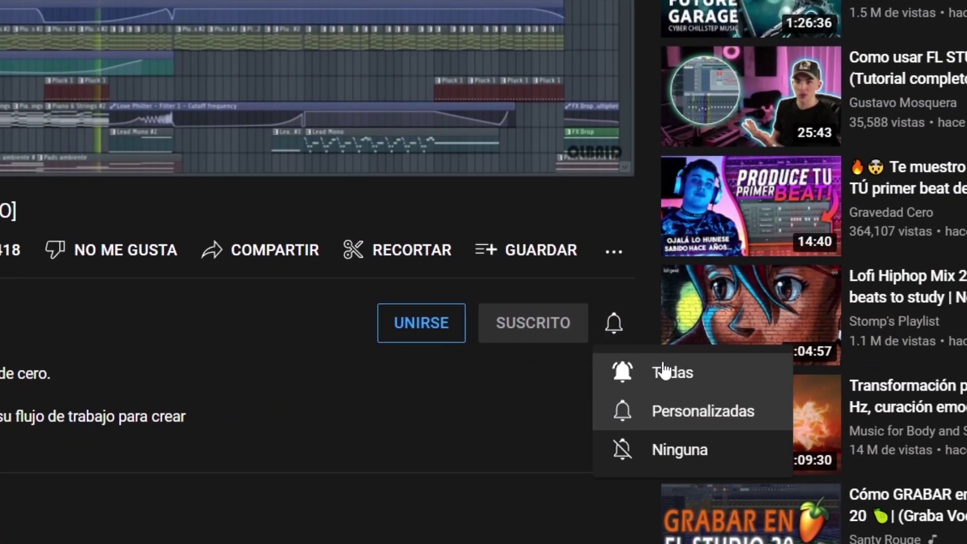
click(741, 390)
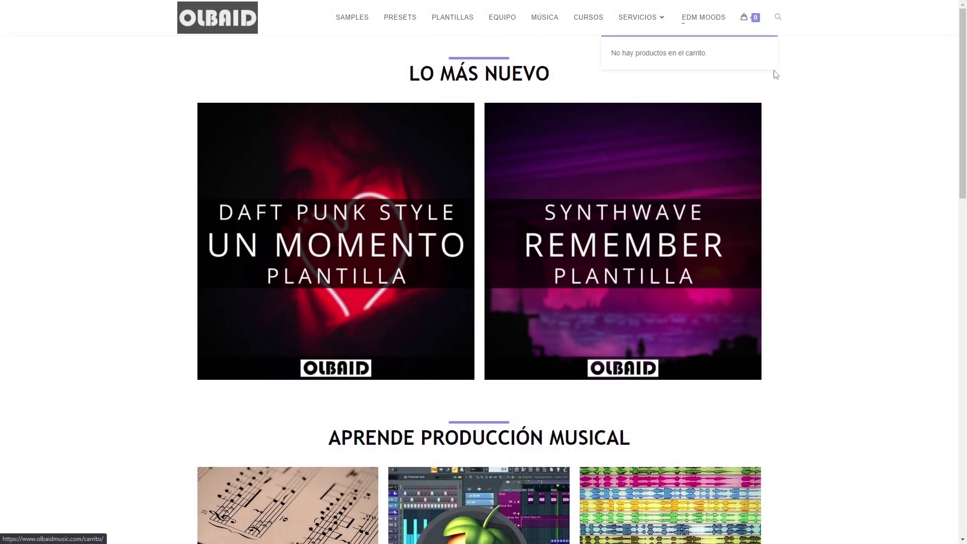
Look through the Olbaid website's newest templates, music production courses and production improvement sections.
scroll(844, 304, down, 8)
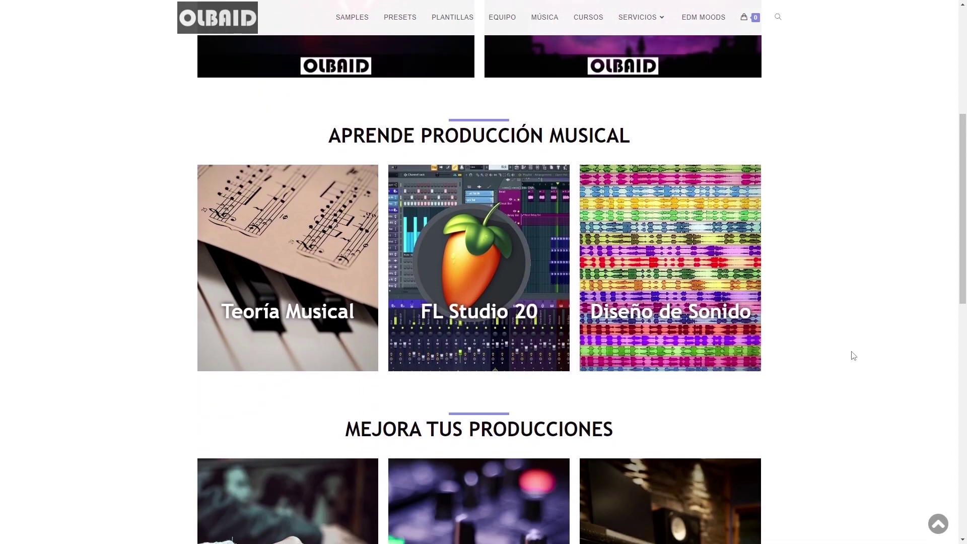
scroll(857, 369, down, 10)
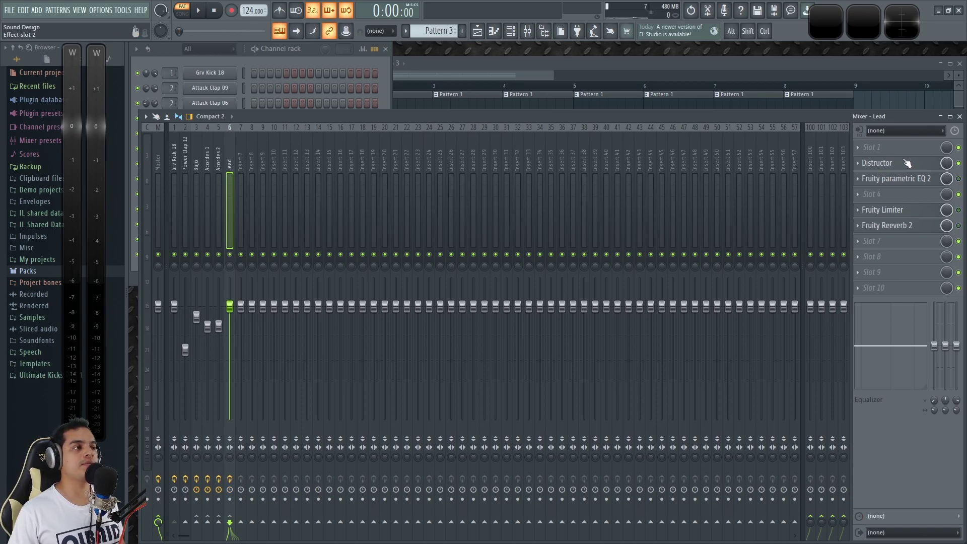
In FL Studio, open Distructor on the Lead mixer track, show its detailed settings and enable the effect.
click(930, 165)
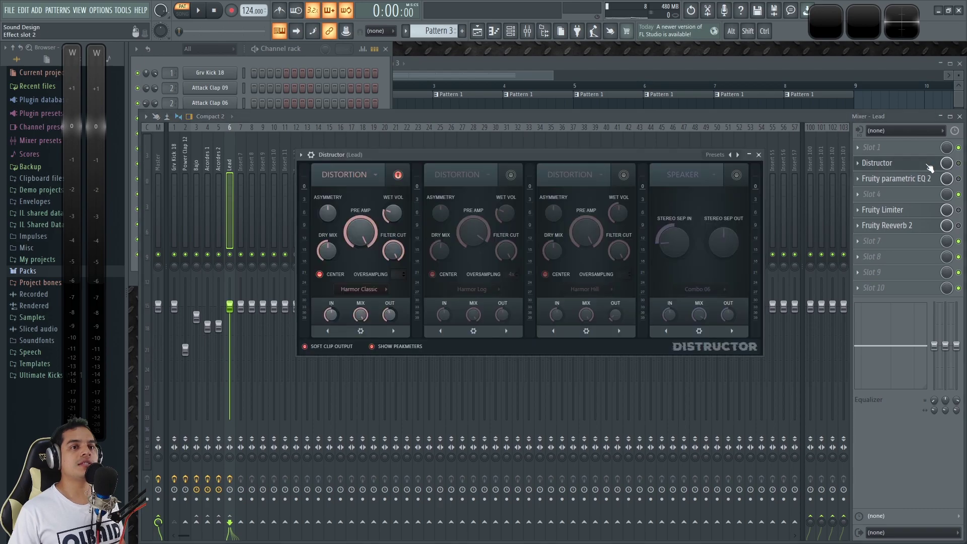
drag(568, 162, 583, 148)
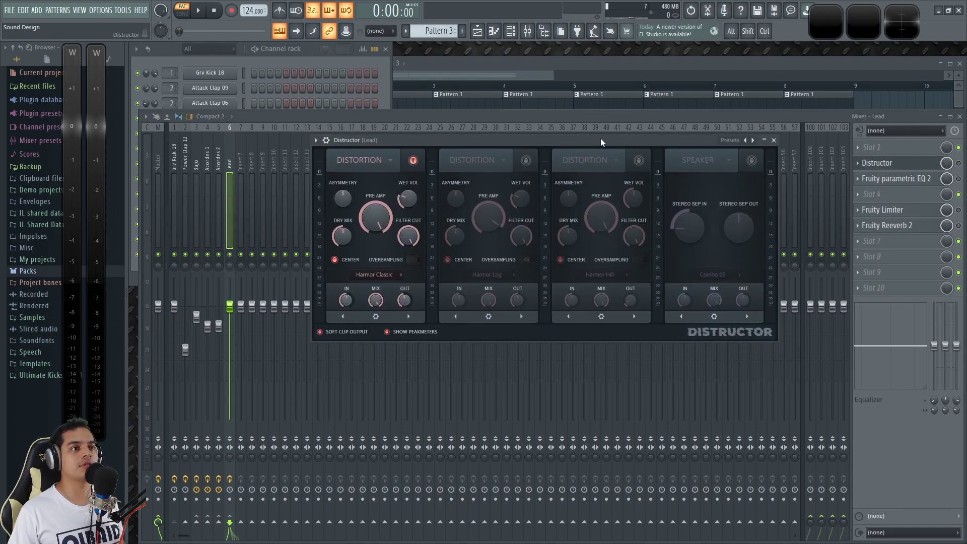
click(327, 141)
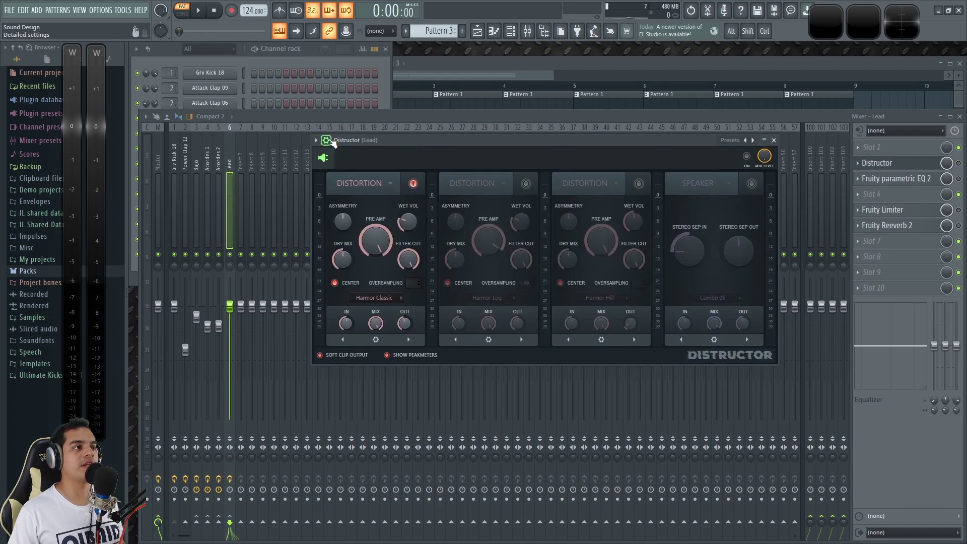
click(747, 157)
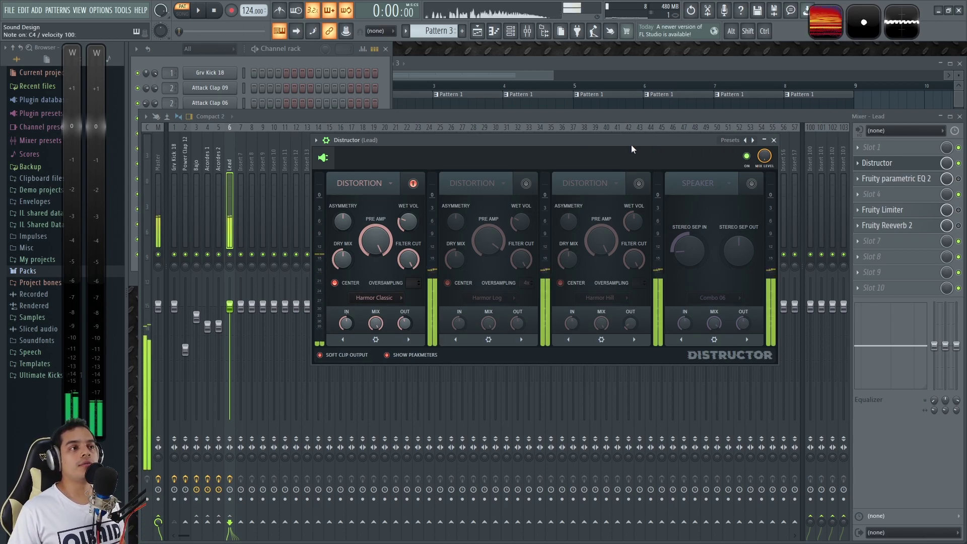
Bypass Distructor's first distortion module, enable the second, and try the Aperture algorithm before choosing Blood overdrive.
drag(604, 144, 582, 137)
click(391, 177)
click(503, 177)
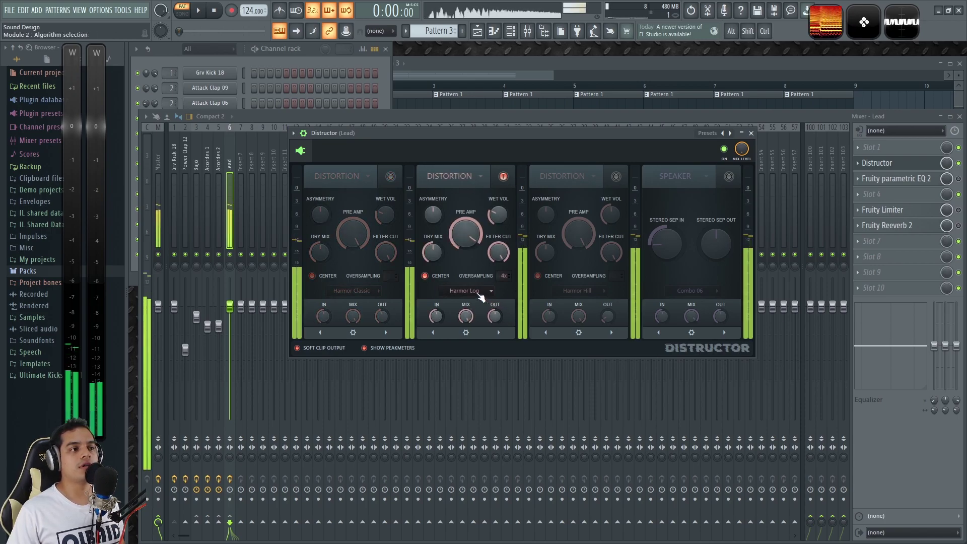
click(465, 290)
click(451, 446)
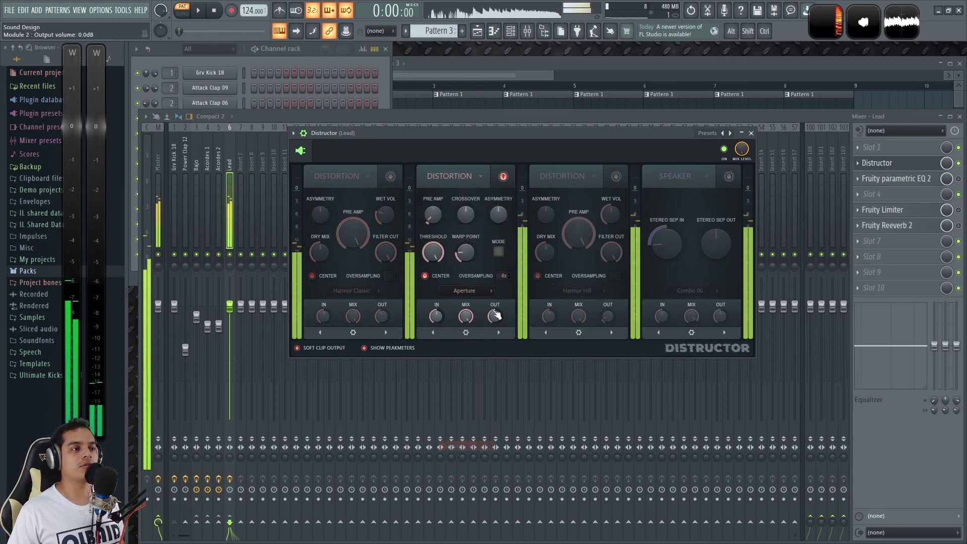
click(486, 291)
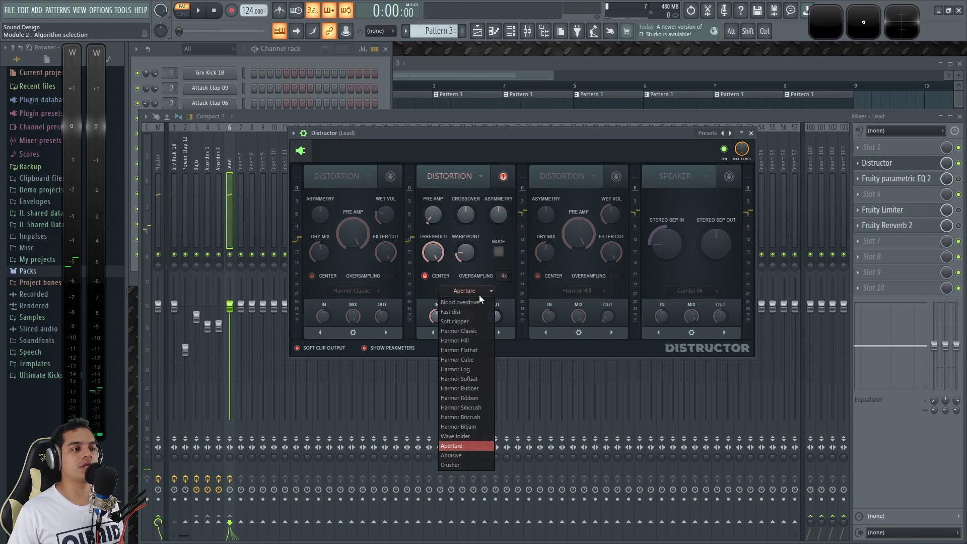
click(472, 303)
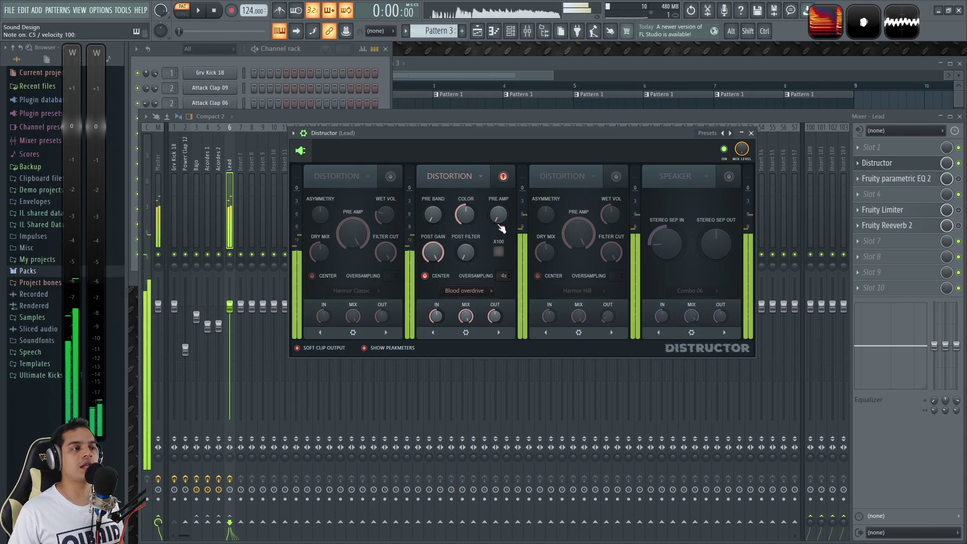
Raise the Blood overdrive module's pre amp to maximum, lower its post gain and enable X100 while playing test notes.
drag(498, 216, 498, 174)
drag(437, 260, 437, 315)
drag(499, 219, 500, 191)
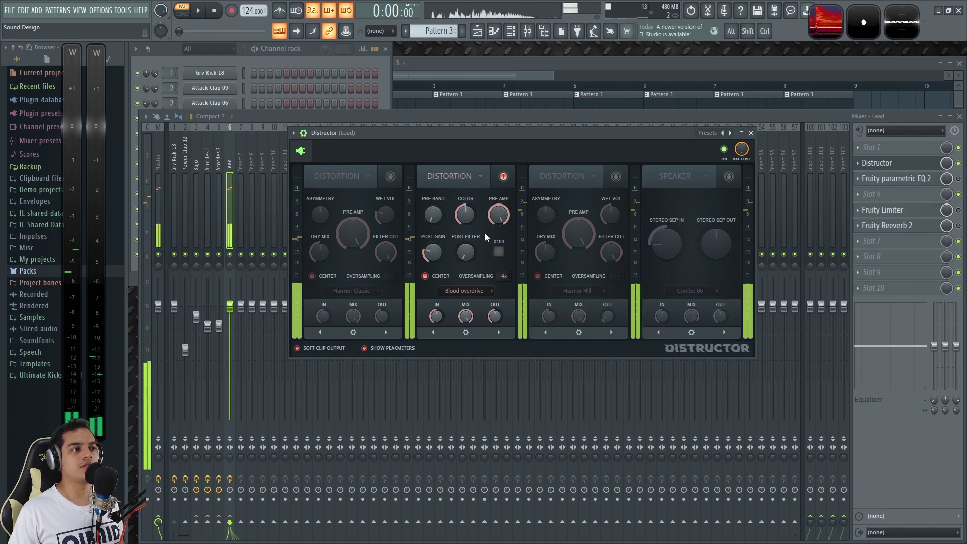
drag(432, 253, 433, 258)
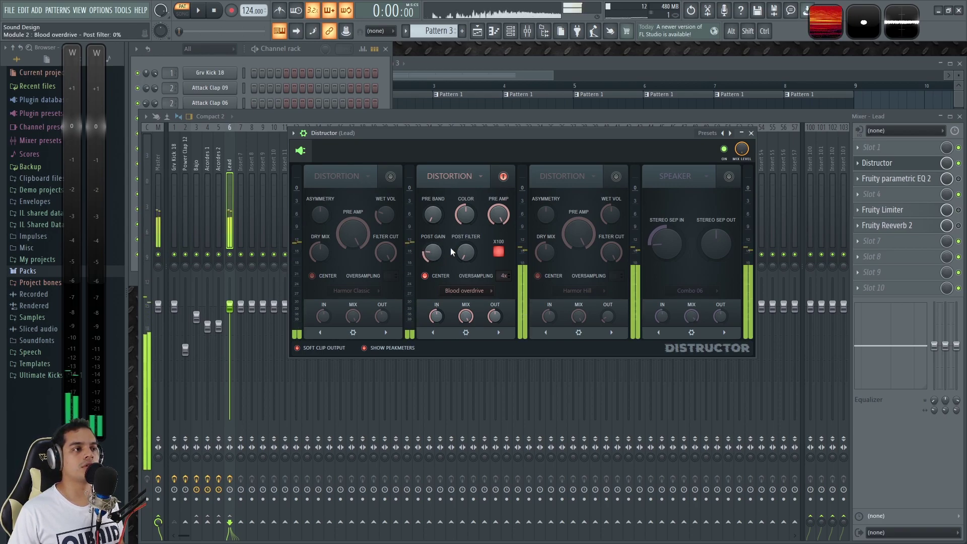
Alternate between the Harmor Classic and Blood overdrive modules while playing test notes, leaving only Harmor Classic active.
click(502, 176)
click(390, 176)
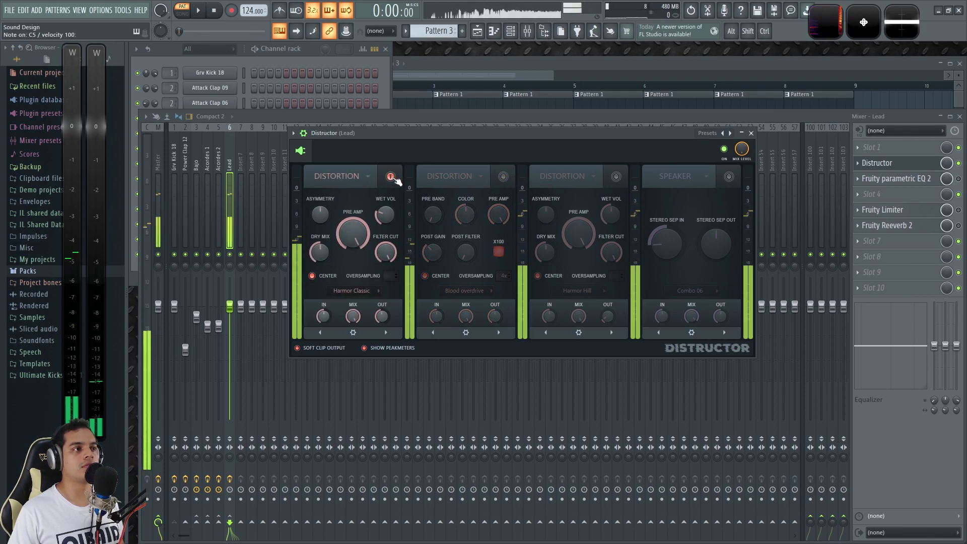
click(391, 177)
click(503, 177)
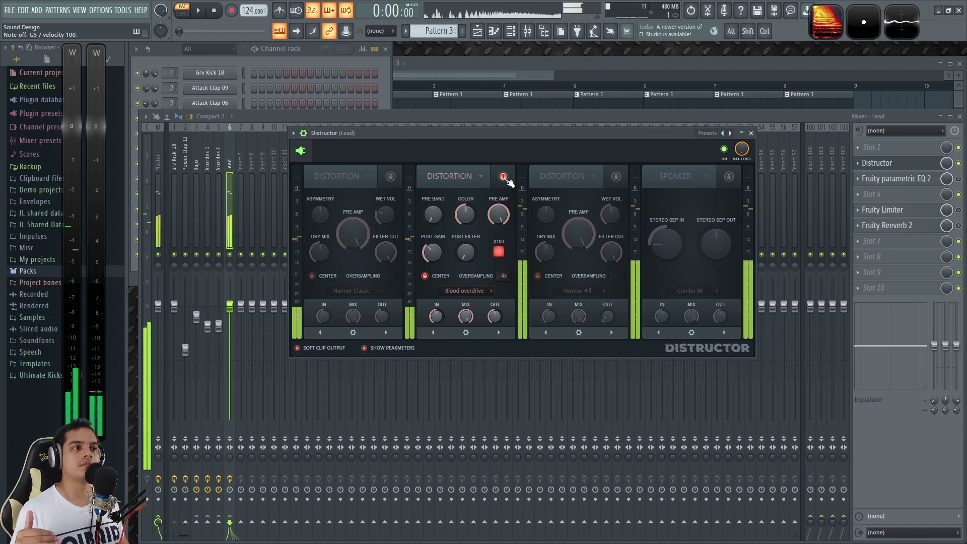
click(503, 176)
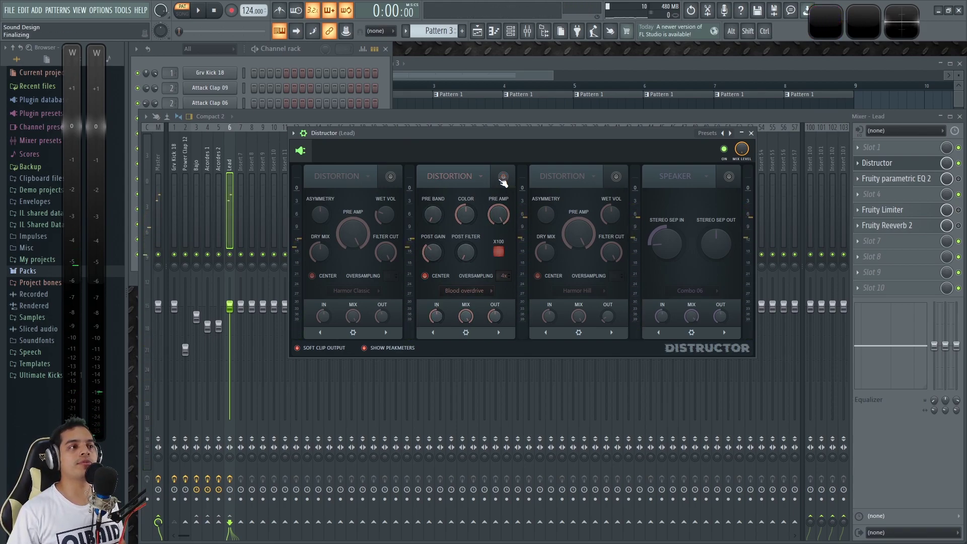
click(390, 177)
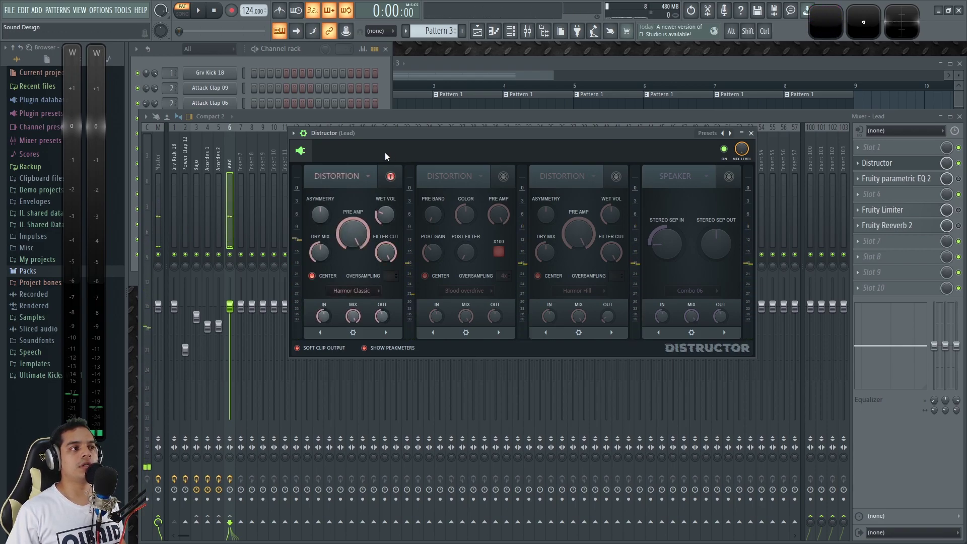
click(391, 176)
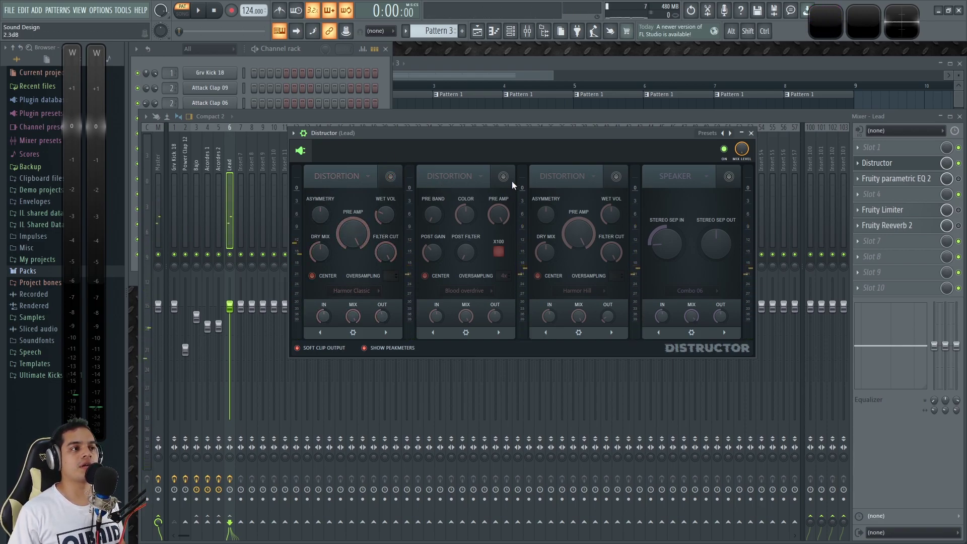
click(504, 176)
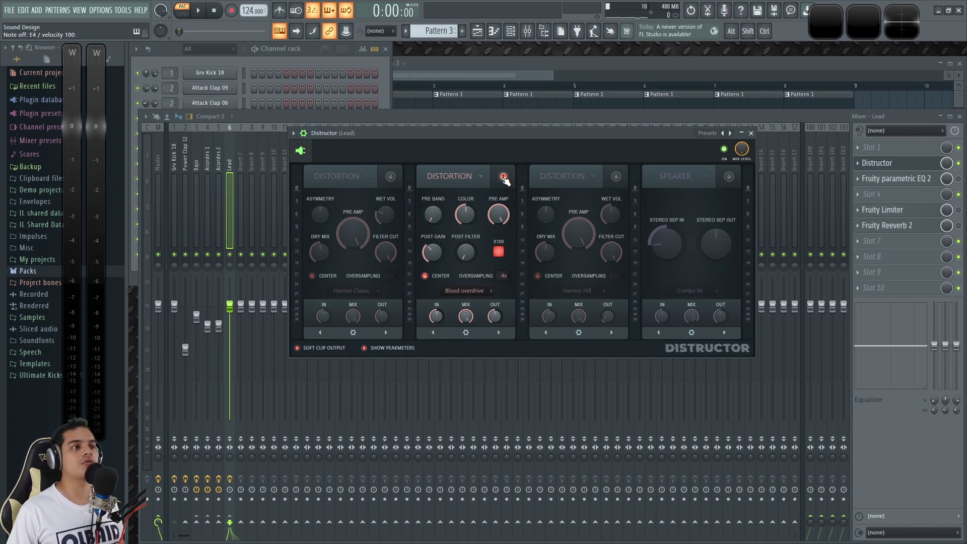
click(503, 176)
click(391, 177)
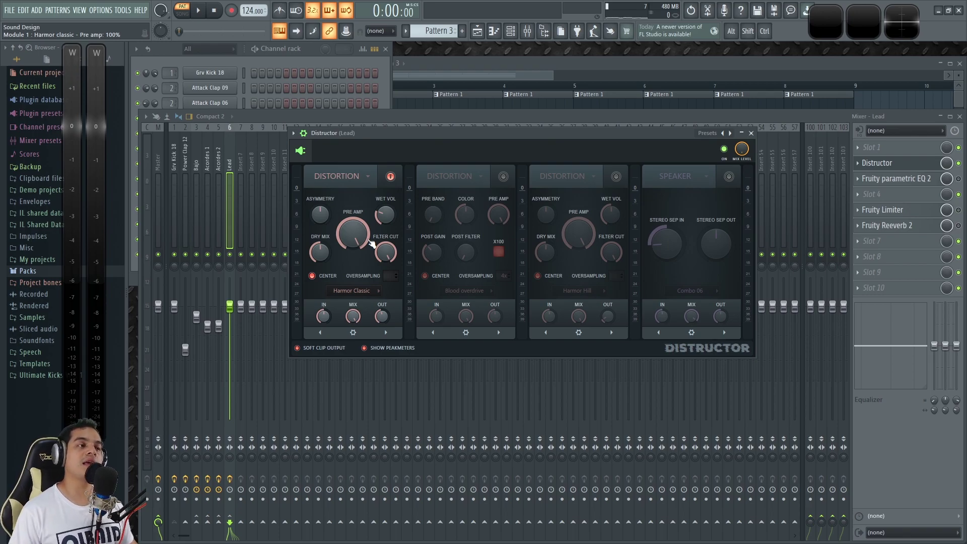
Compare the Lead with the Harmor Classic module bypassed and active using test notes, leave it on and close Distructor.
key(z)
key(z)
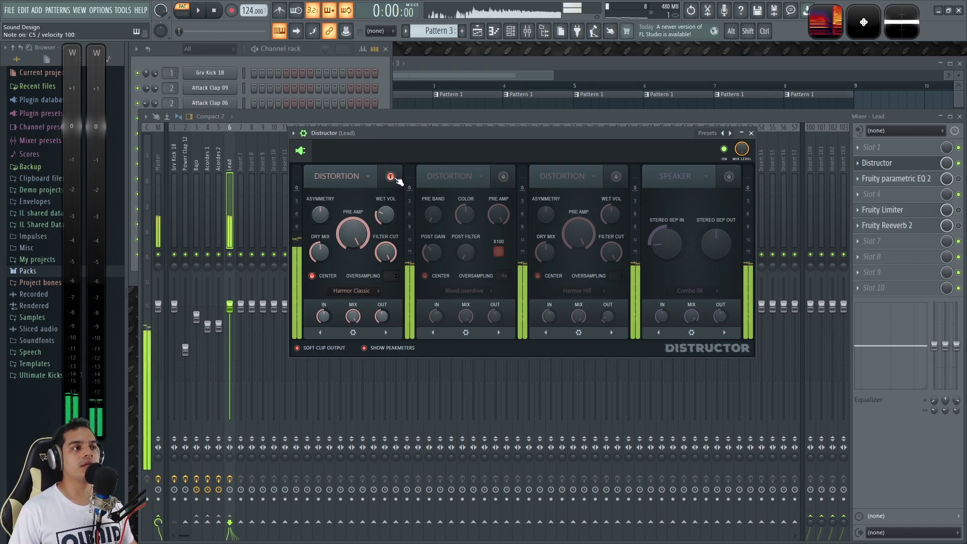
click(392, 177)
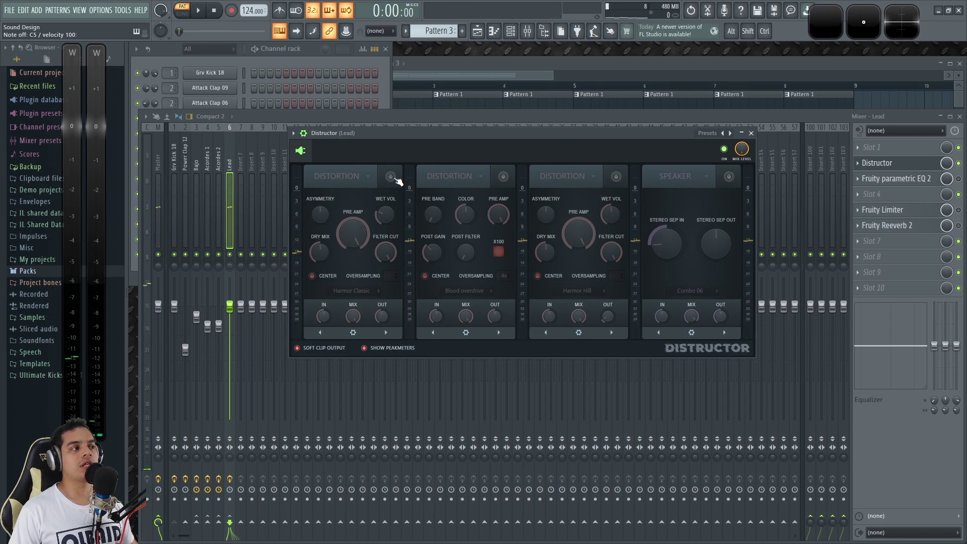
key(z)
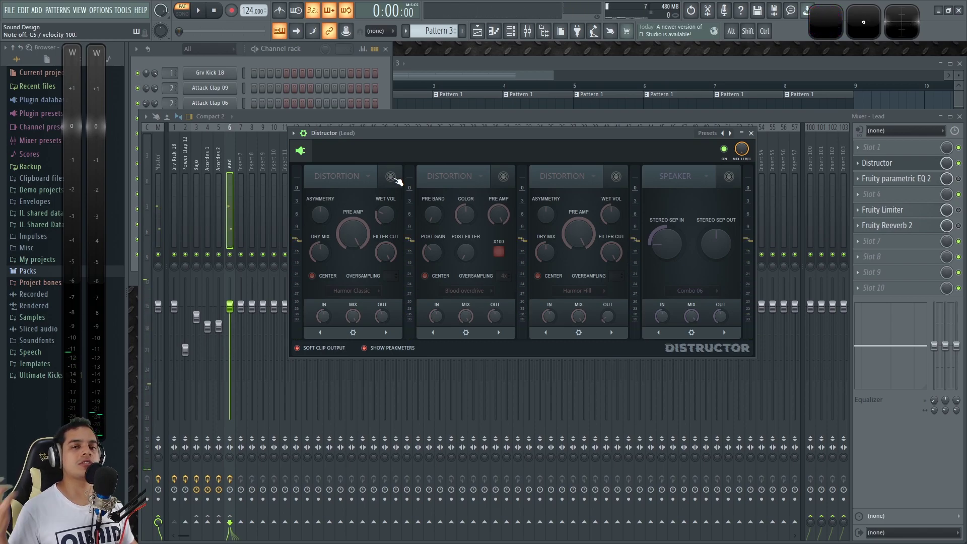
key(z)
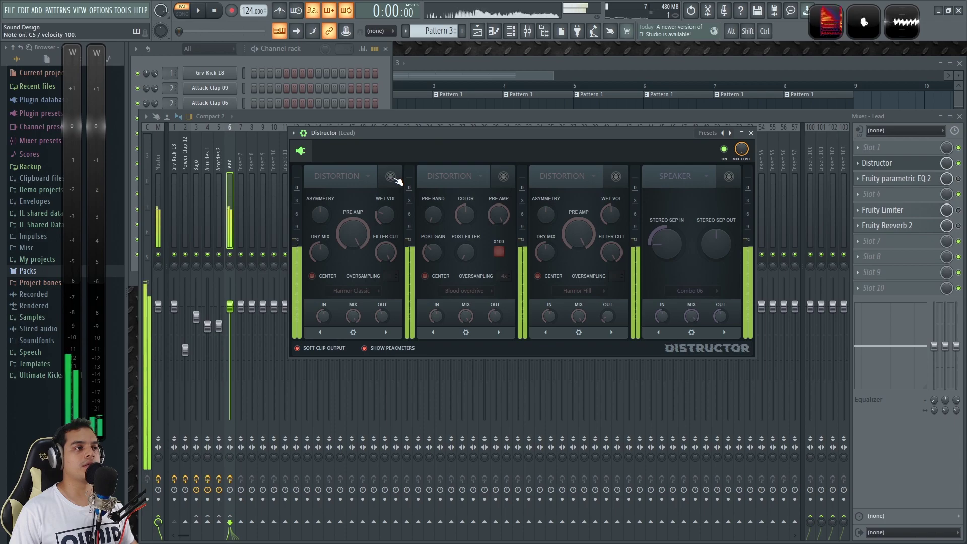
click(392, 178)
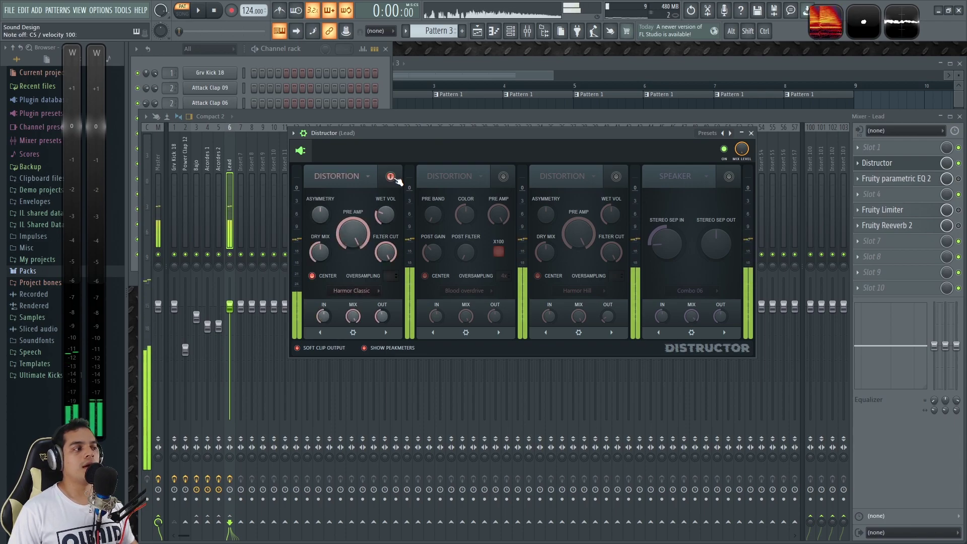
key(z)
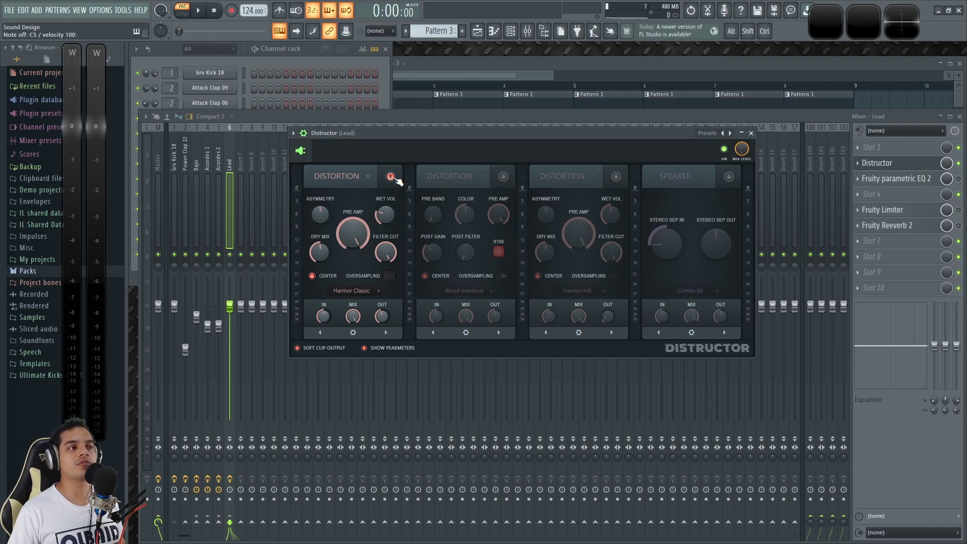
click(751, 133)
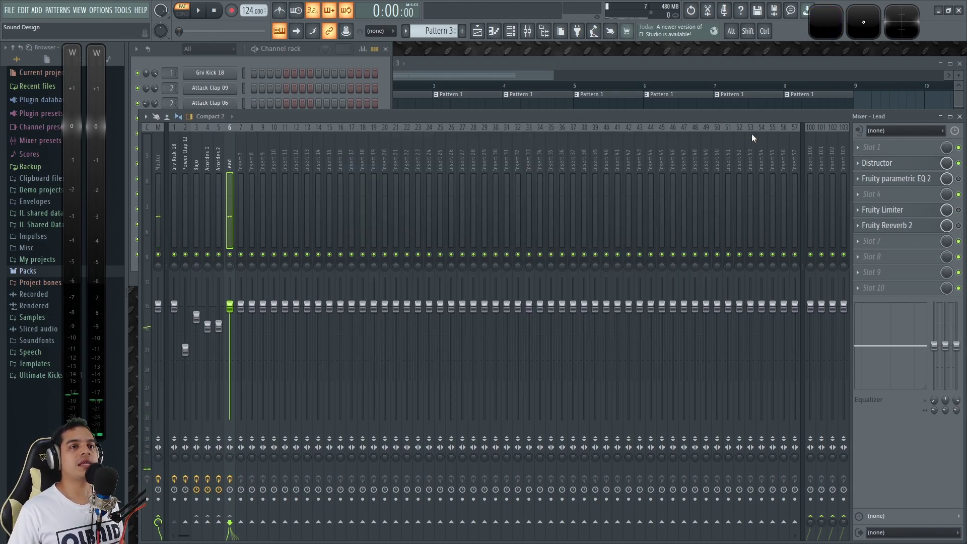
Open Fruity parametric EQ 2 on the Lead mixer track and examine its high-mid boost and high shelf with test notes.
click(924, 178)
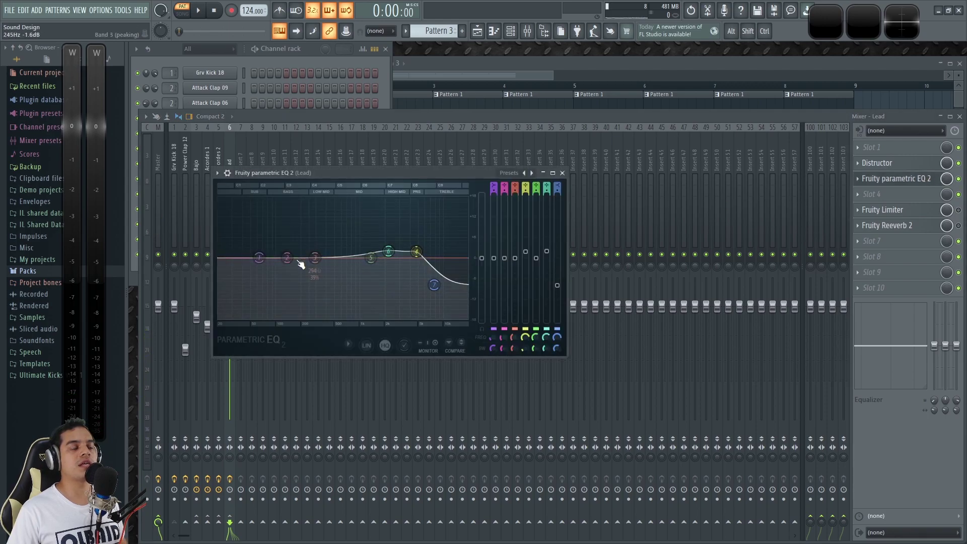
key(space)
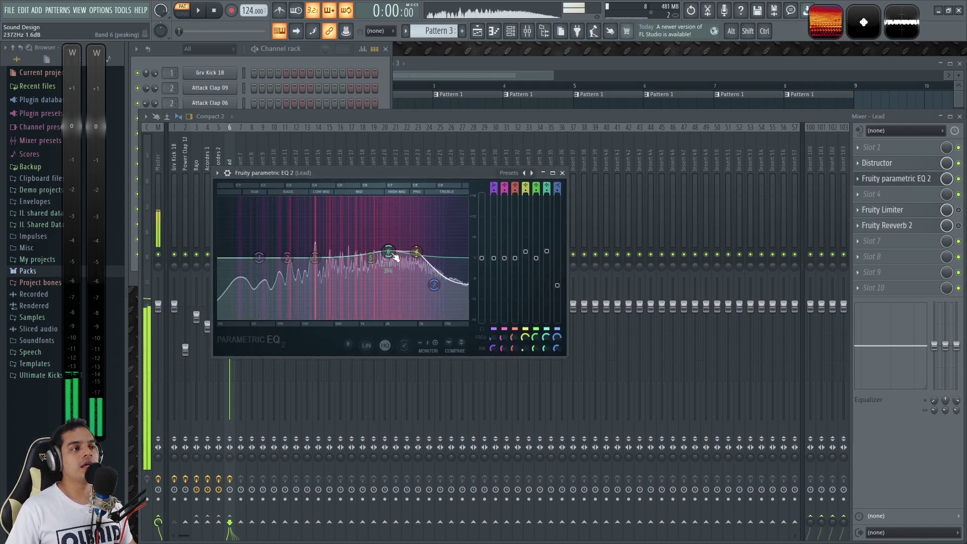
drag(406, 171, 419, 160)
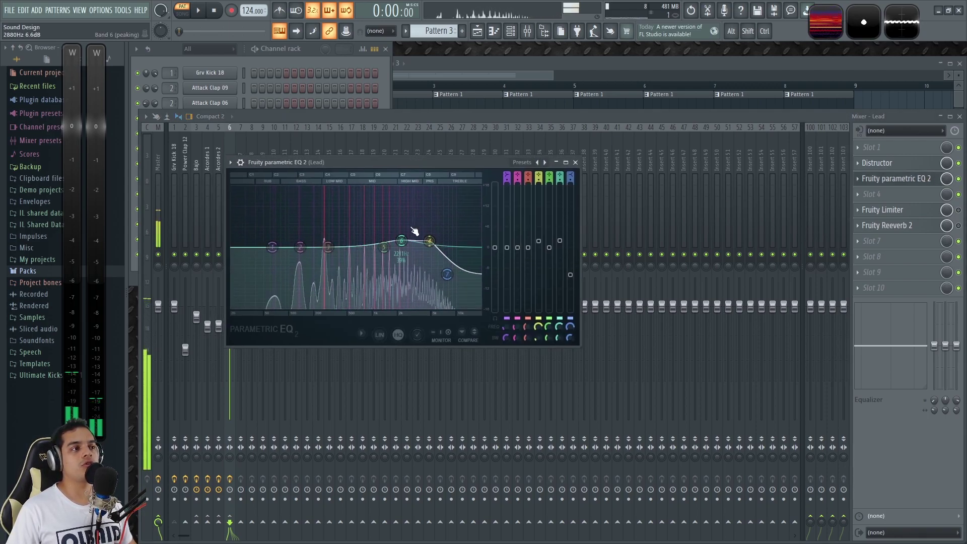
key(space)
key(space)
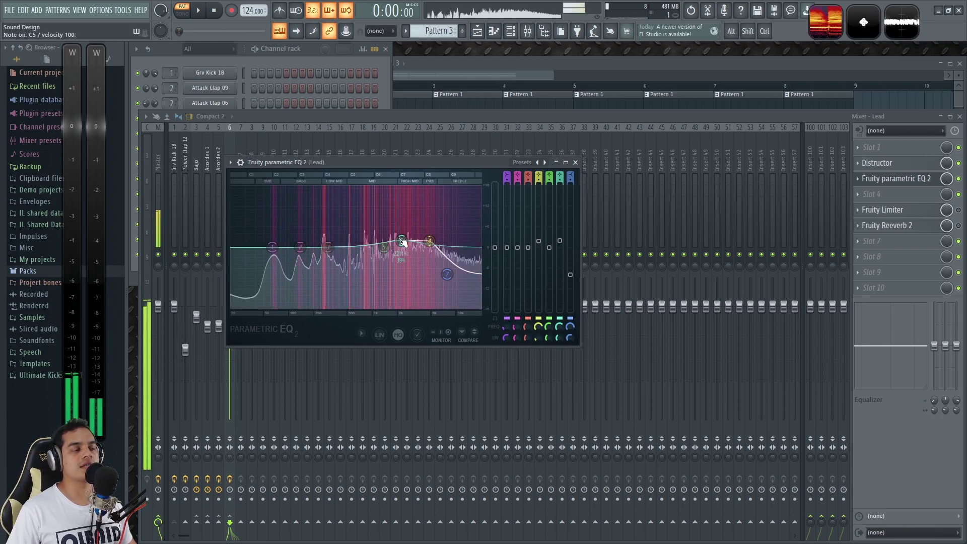
key(space)
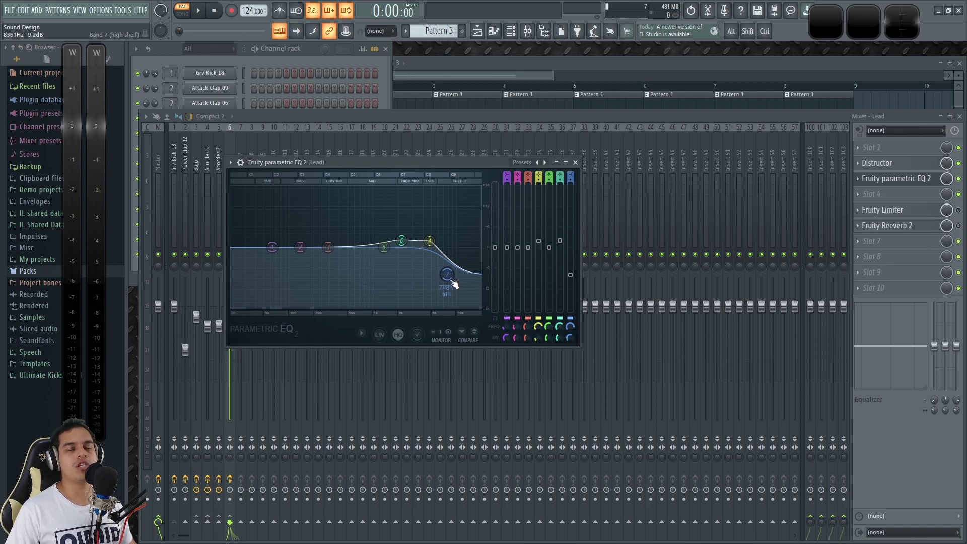
Enable Fruity Limiter on the Lead mixer track and open it to examine its compressor settings.
click(959, 179)
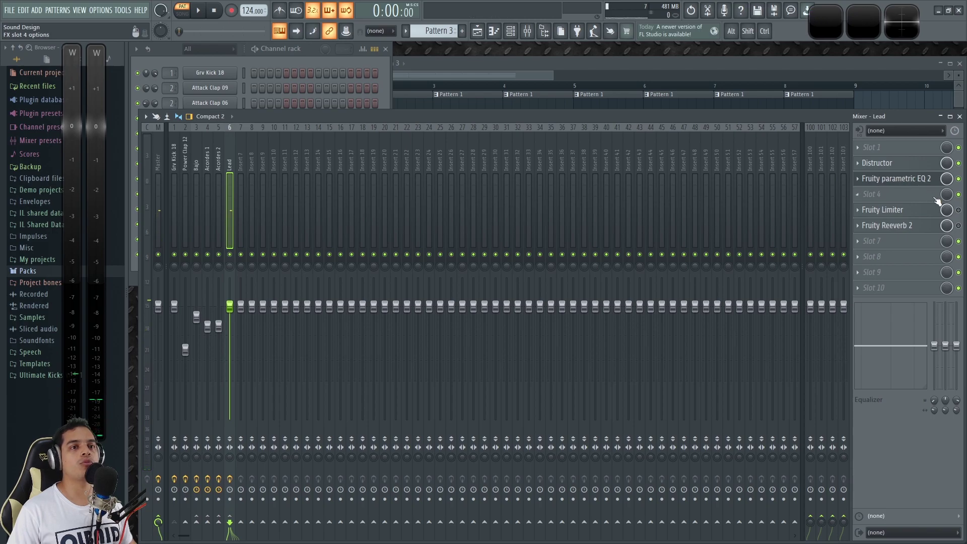
click(936, 210)
drag(407, 103, 483, 162)
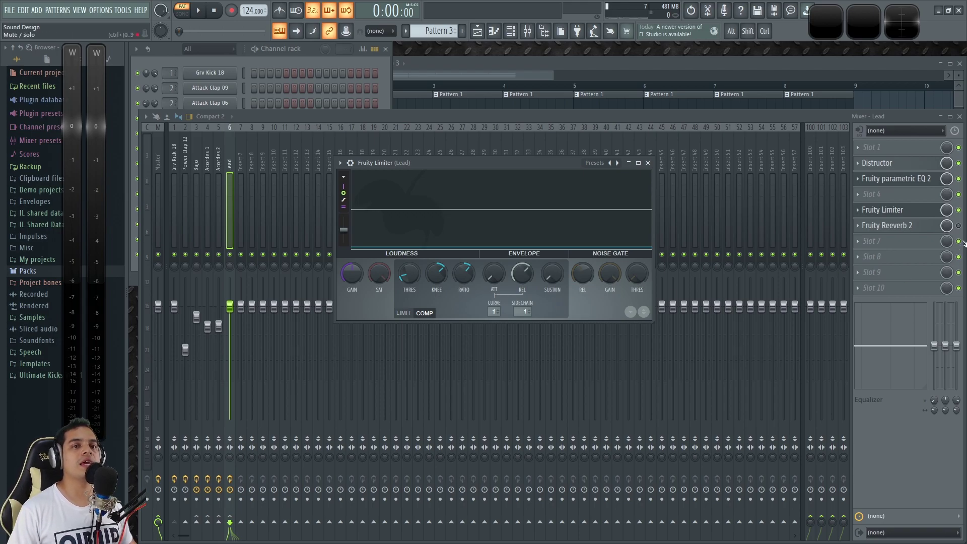
Enable Fruity Reeverb 2 on the Lead mixer track, audition it with test notes and close its window.
click(959, 226)
click(908, 230)
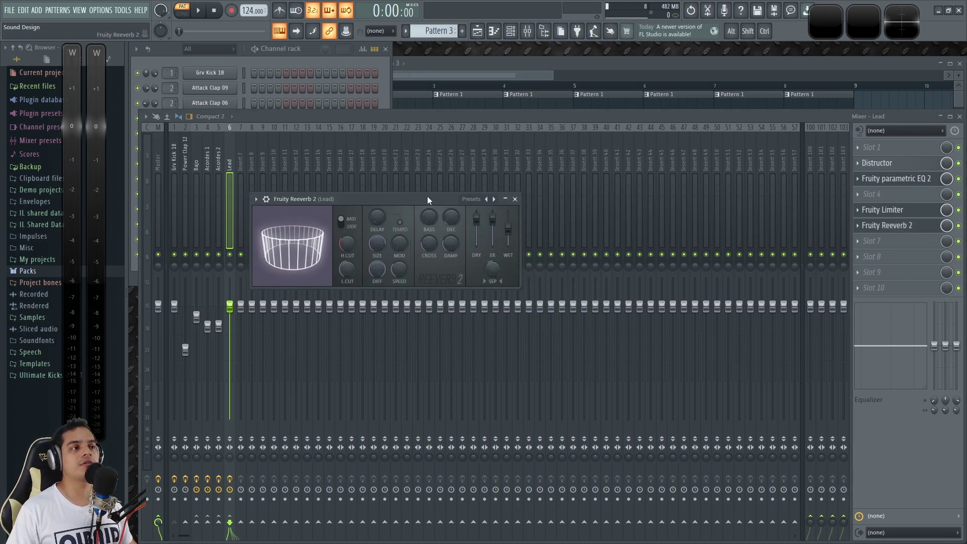
drag(424, 200, 475, 187)
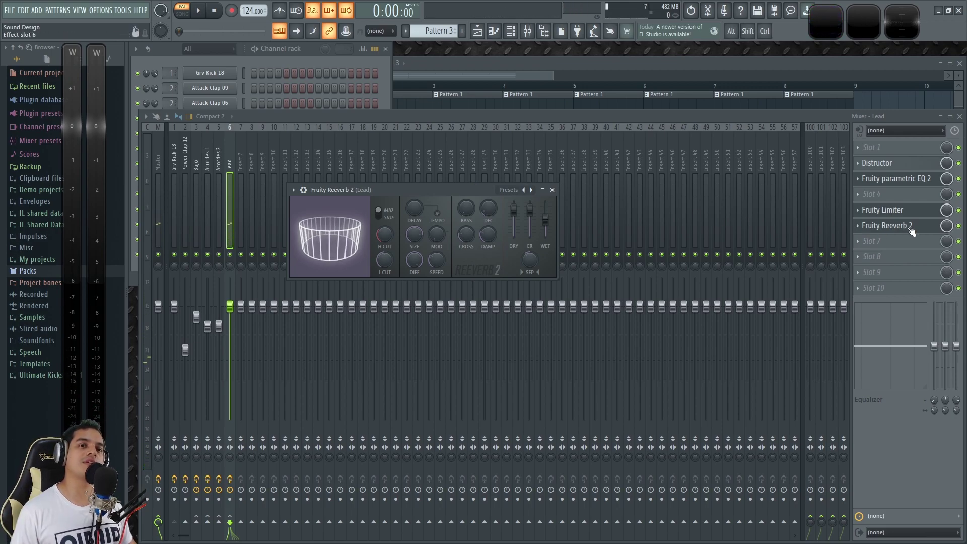
key(q)
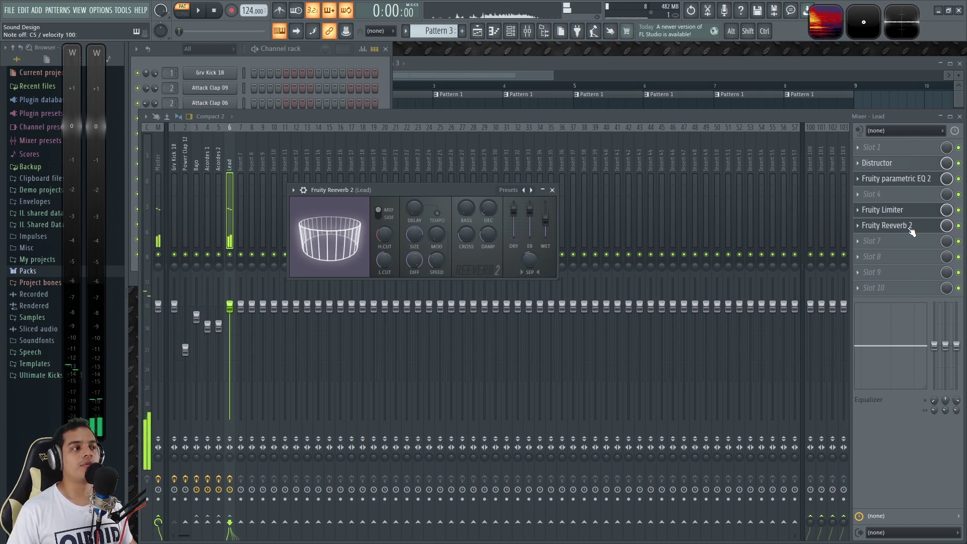
key(q)
mouse_move(912, 230)
mouse_down()
mouse_move(911, 164)
mouse_move(911, 229)
mouse_up()
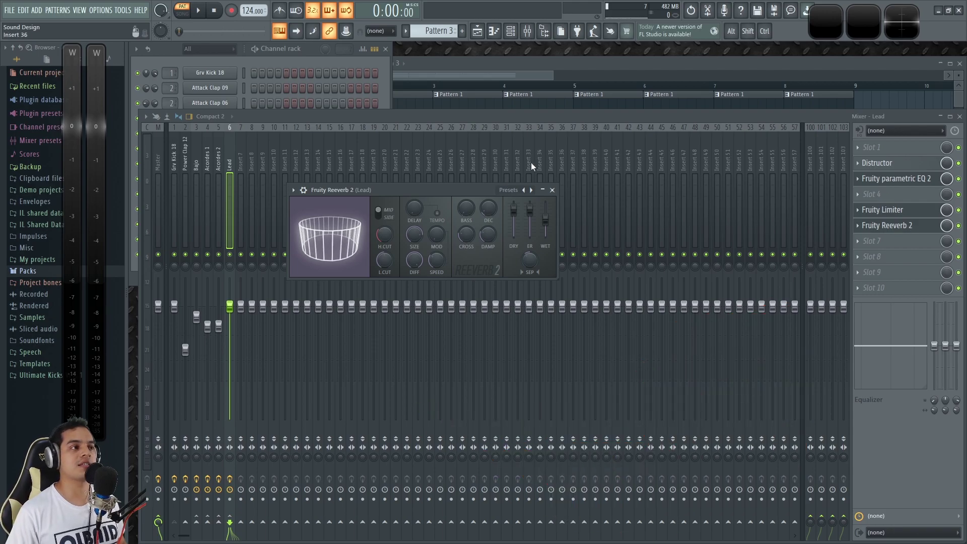
click(552, 190)
Select Lead #2 in the channel rack and try another target mixer track before restoring track 6.
click(317, 47)
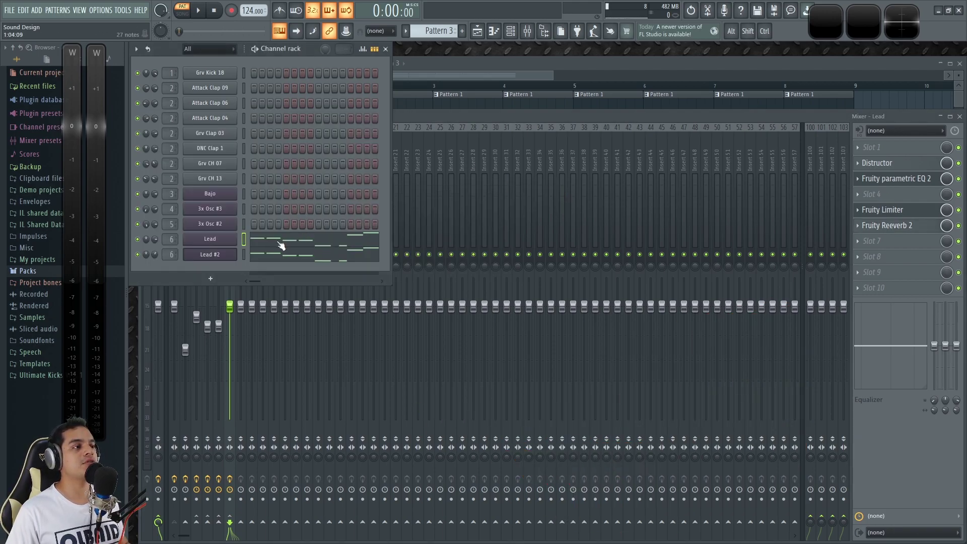
click(218, 261)
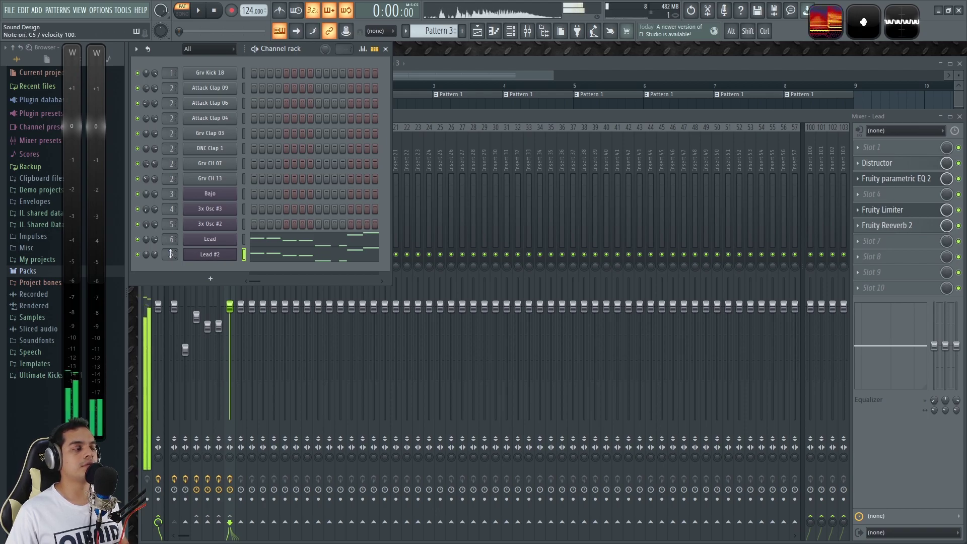
scroll(171, 255, down, 6)
scroll(170, 255, up, 6)
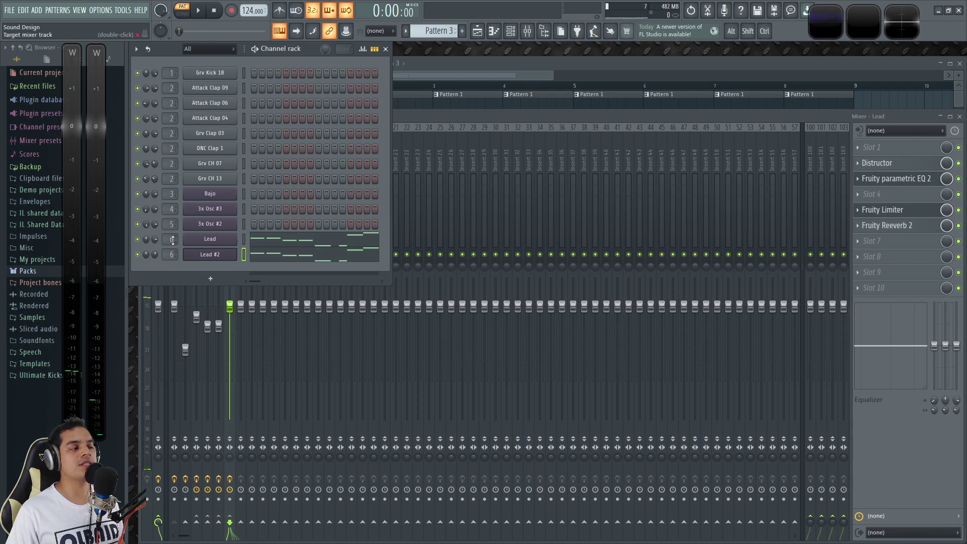
key(q)
Compare test notes of the Lead channel routed to another mixer track and back to track 6.
click(244, 238)
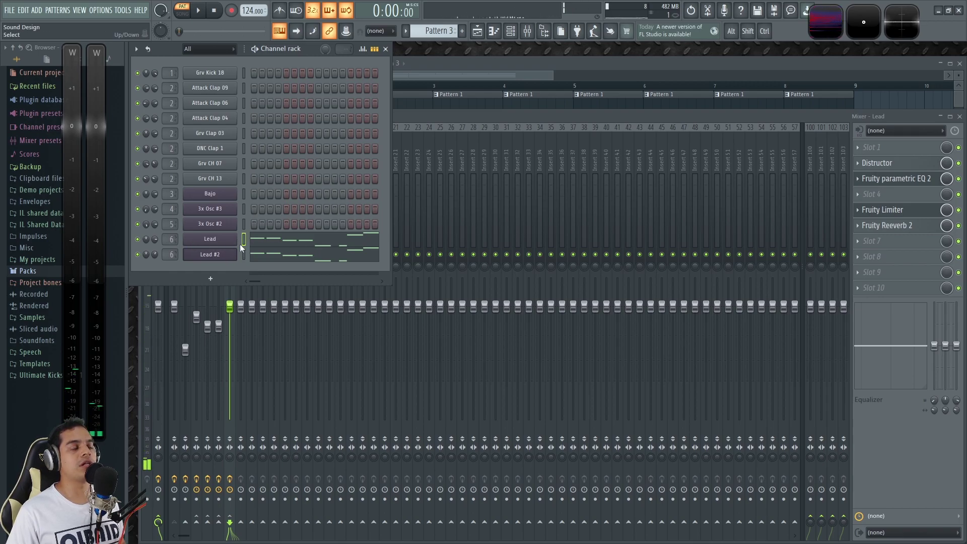
key(q)
scroll(171, 239, down, 6)
key(q)
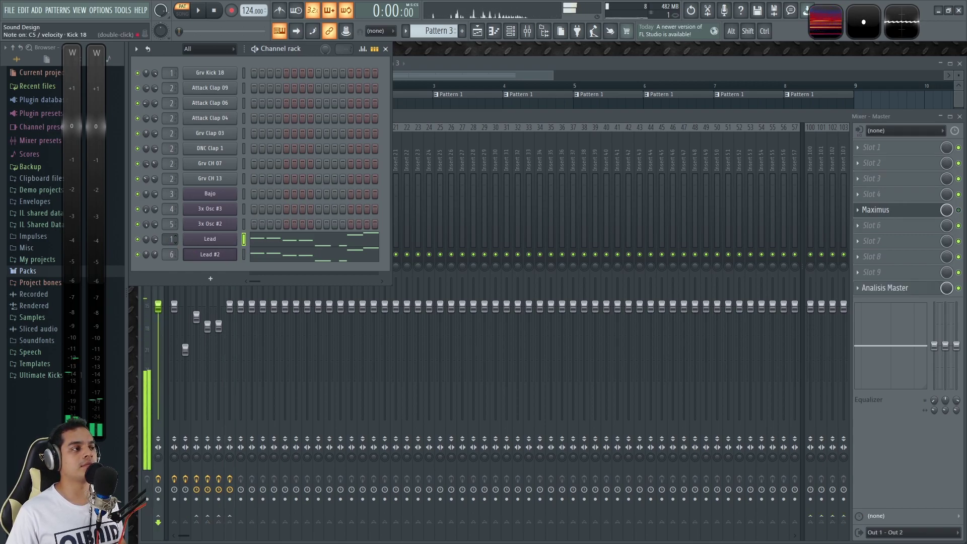
scroll(172, 239, up, 6)
key(q)
Switch Lead #2's target mixer track away from the Lead track and set it back to 6.
click(243, 254)
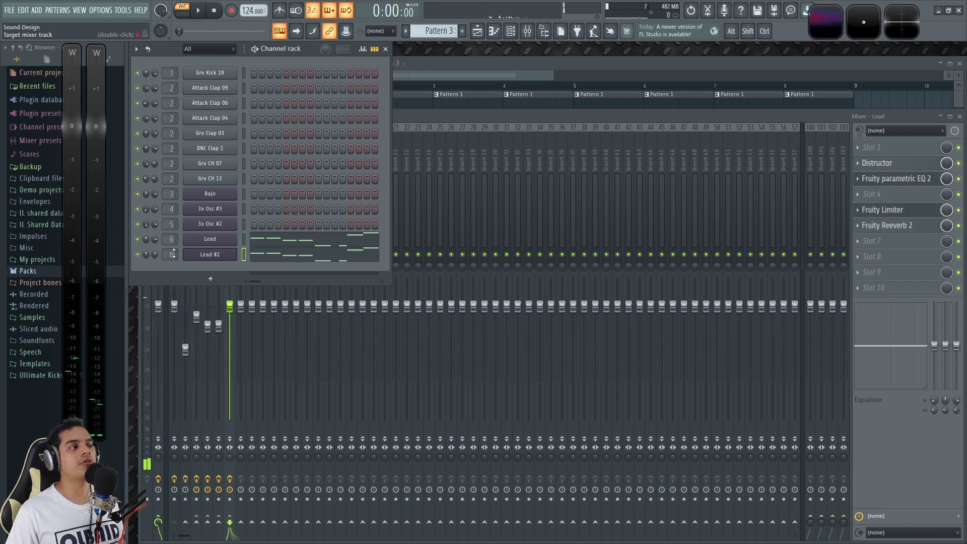
scroll(172, 254, down, 6)
scroll(170, 253, up, 6)
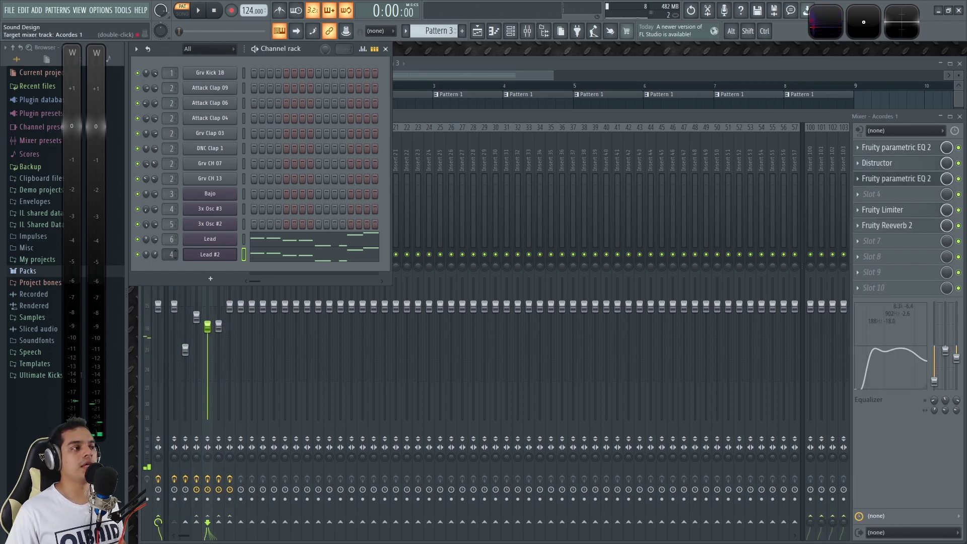
Open Lead #2's 3x Osc and examine its oscillators and volume envelope.
click(210, 254)
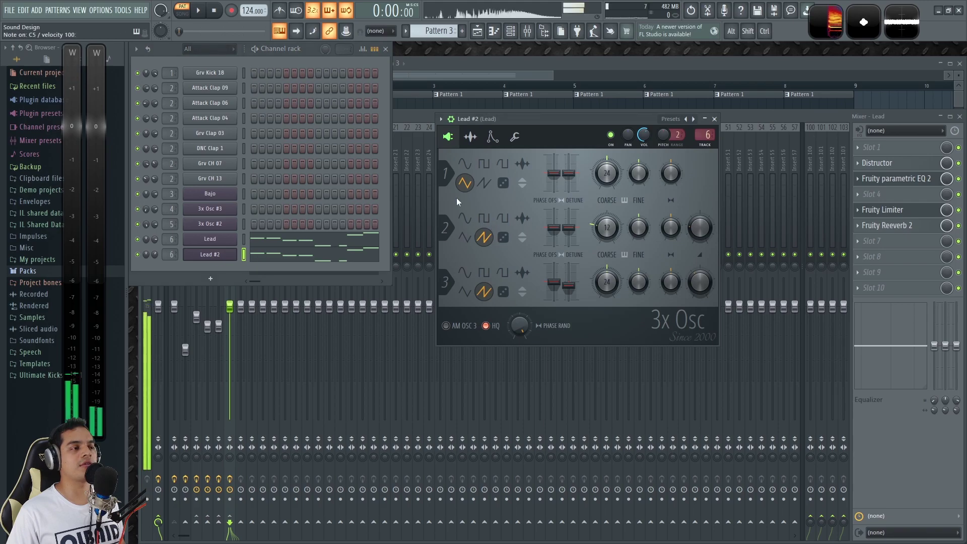
click(493, 136)
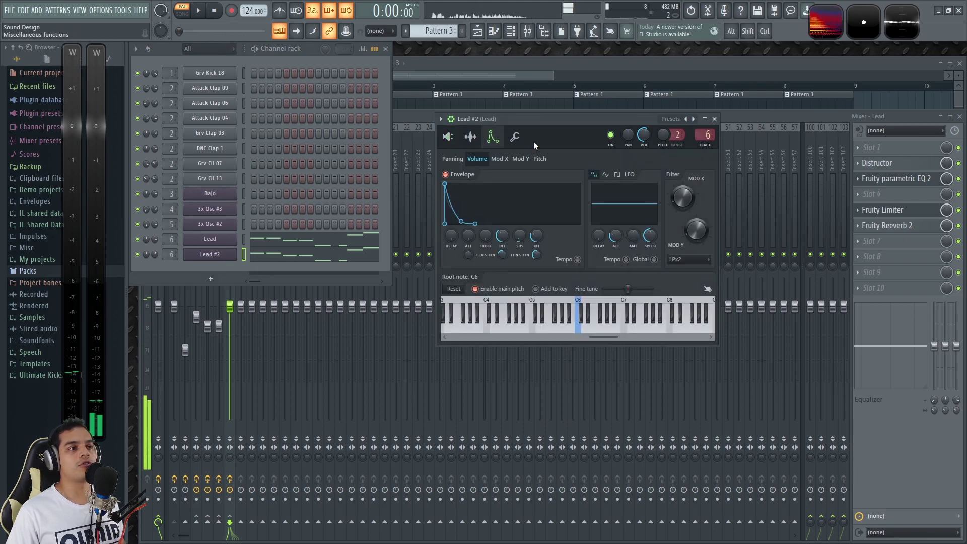
click(714, 120)
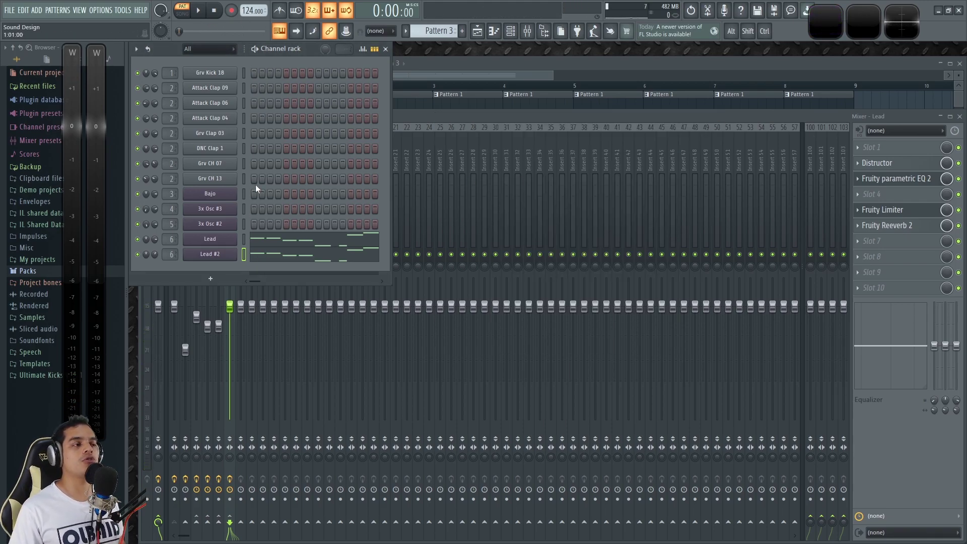
Play Pattern 3 and examine the Lead's melody in the piano roll.
key(space)
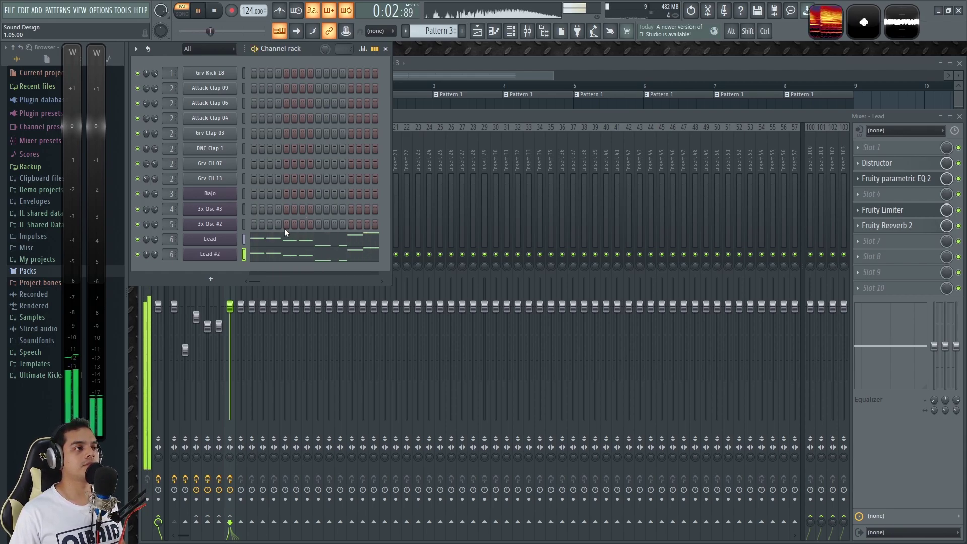
key(space)
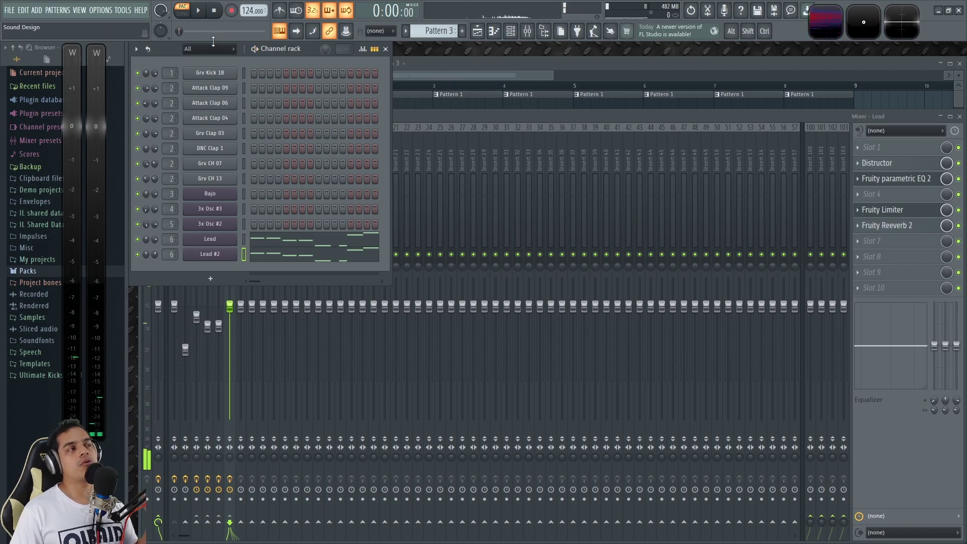
click(272, 244)
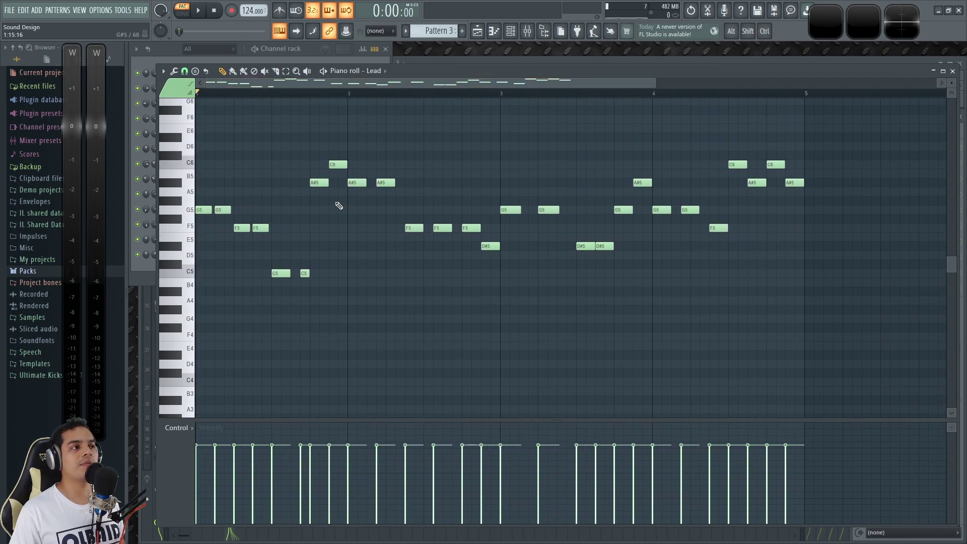
click(953, 72)
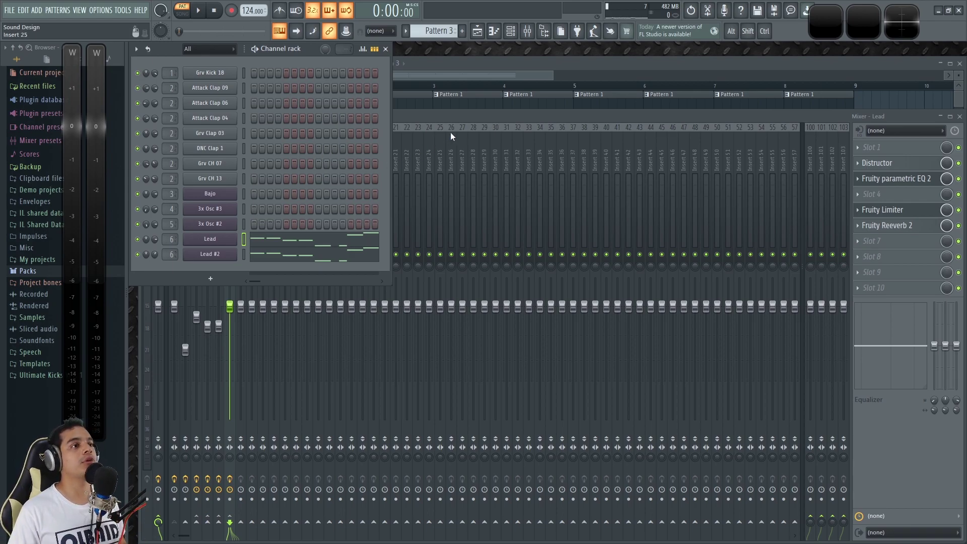
Compare Lead and Lead #2 with test notes and review the Distructor settings on their mixer track.
key(q)
click(245, 254)
key(q)
click(245, 240)
key(q)
click(244, 255)
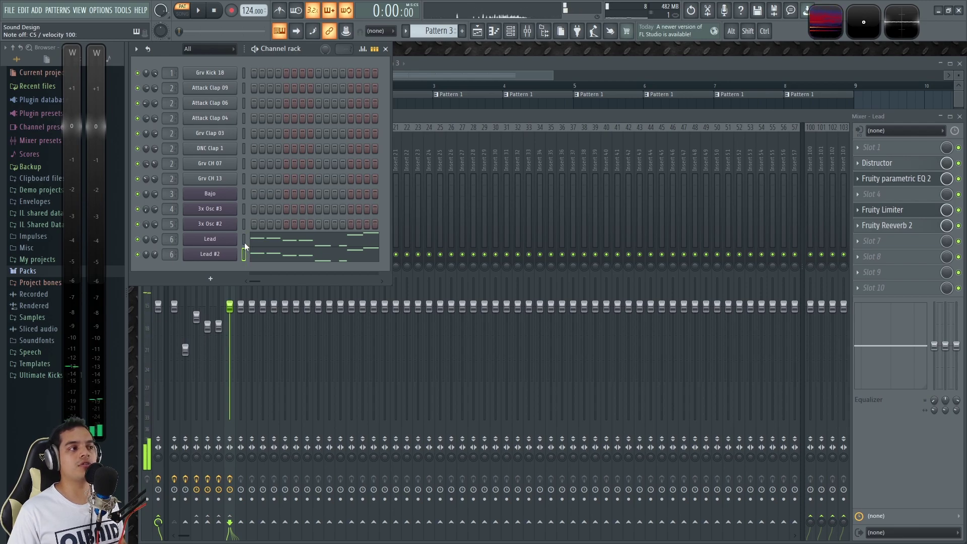
click(912, 164)
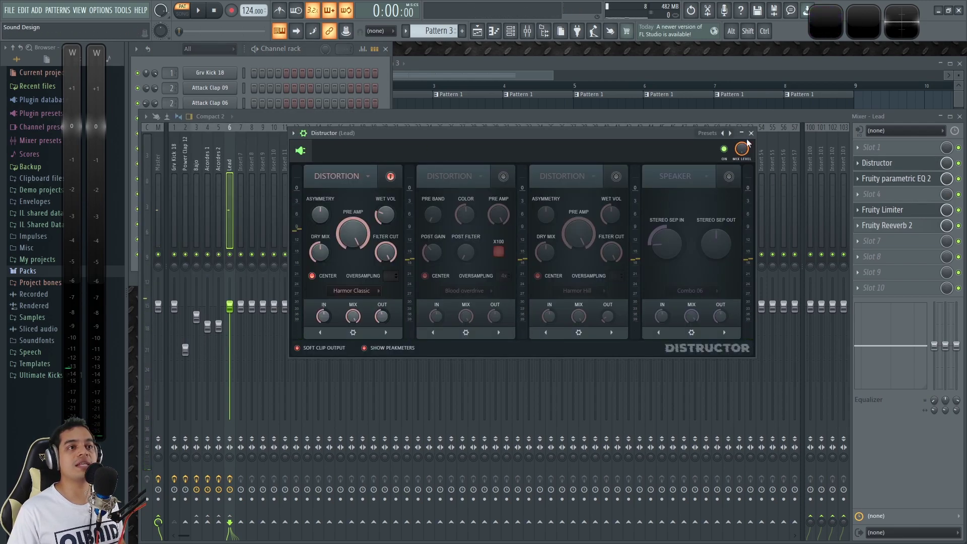
click(751, 133)
Solo playlist Track 3, unmute Track 1 and play the lead together with the Pattern 1 drums.
click(334, 49)
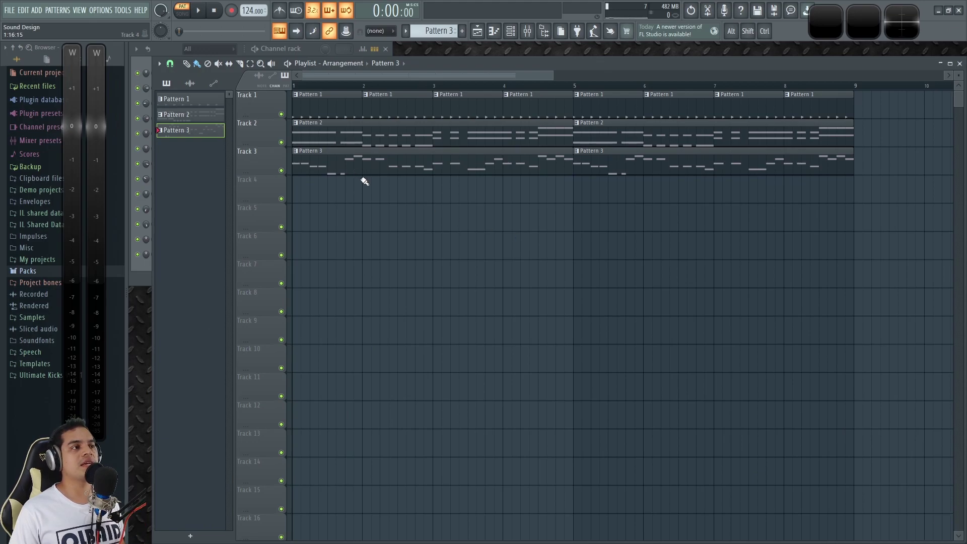
scroll(365, 182, down, 2)
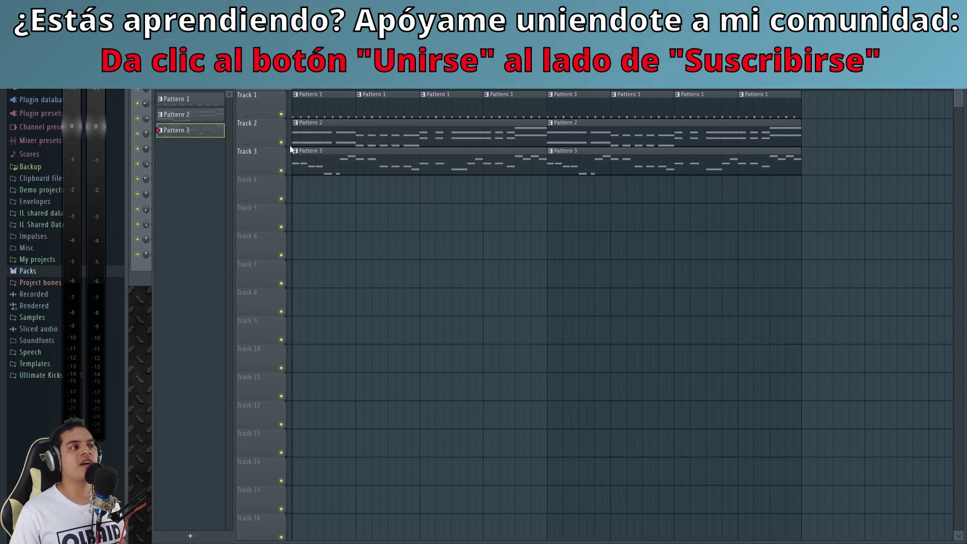
right_click(281, 171)
scroll(330, 101, up, 2)
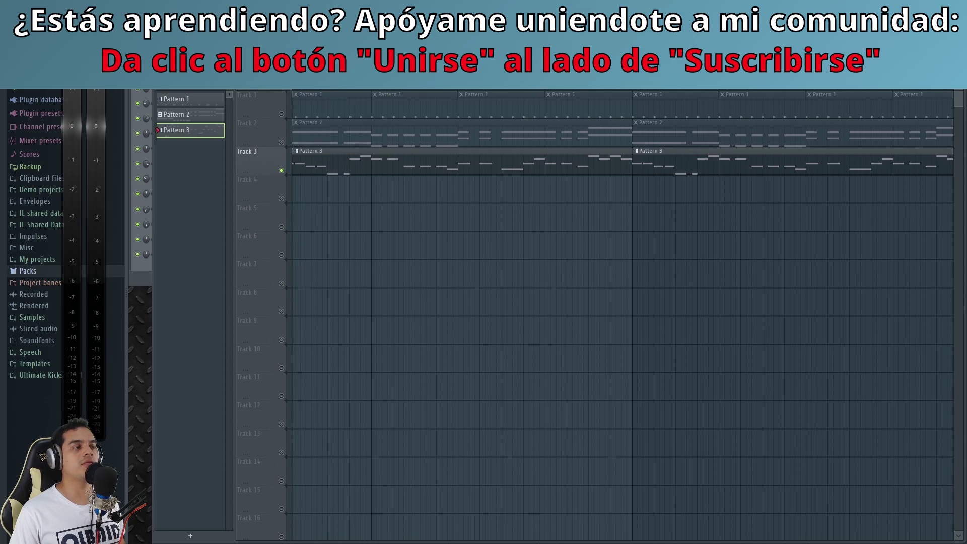
click(281, 114)
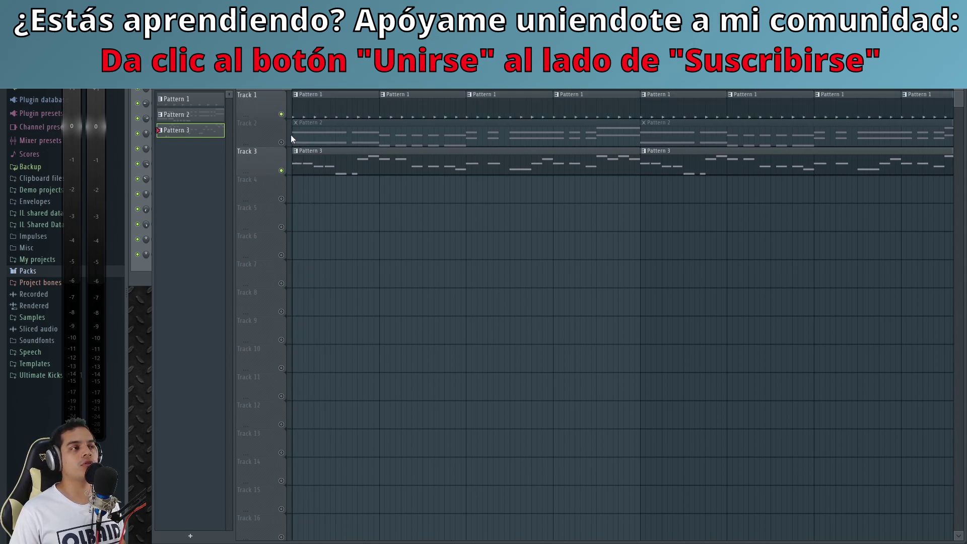
key(space)
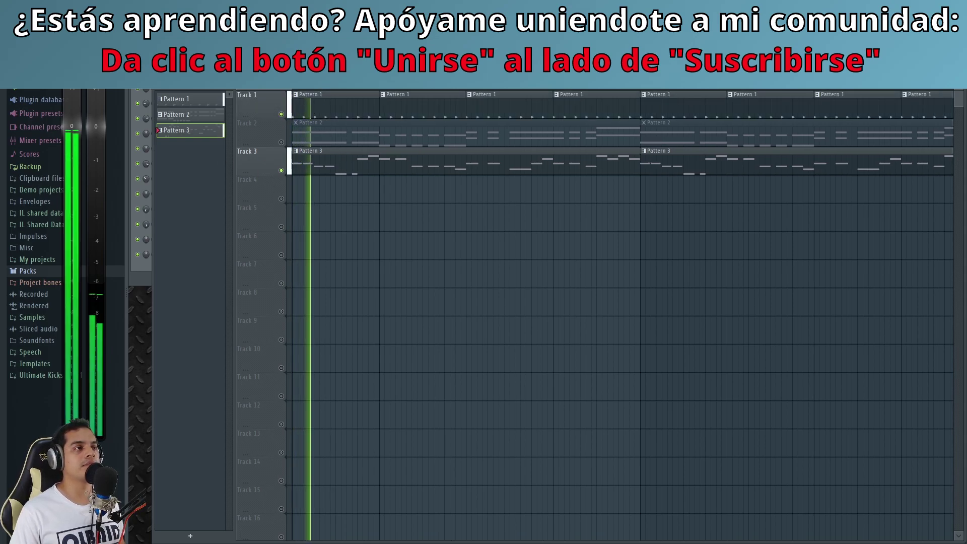
key(space)
Unmute playlist Track 2, mute the 3x Osc #3 and 3x Osc #2 channels and play the song.
click(315, 136)
click(281, 143)
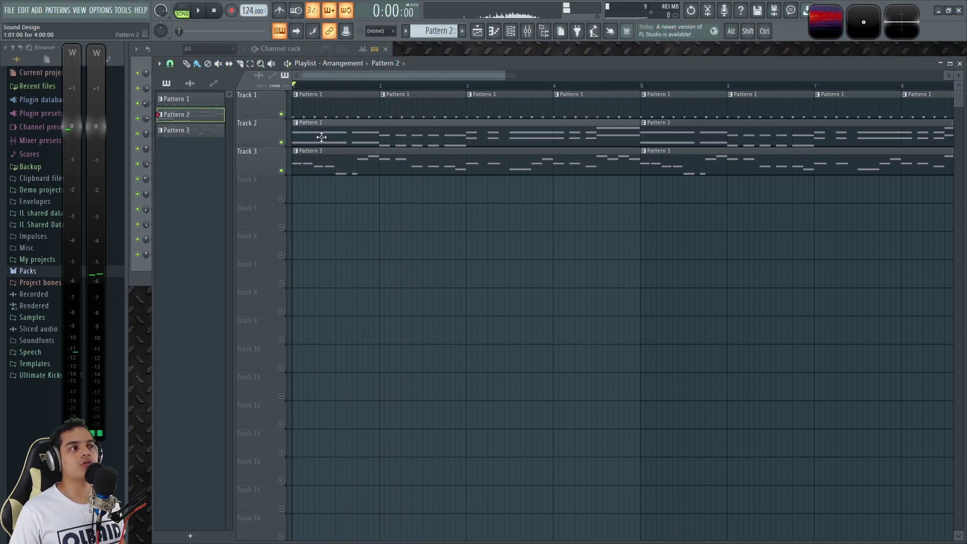
click(291, 50)
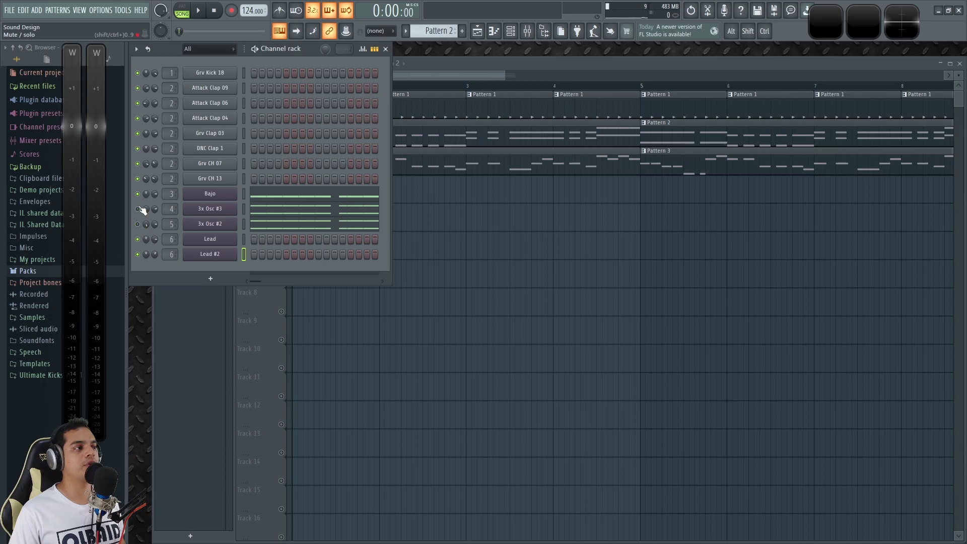
key(space)
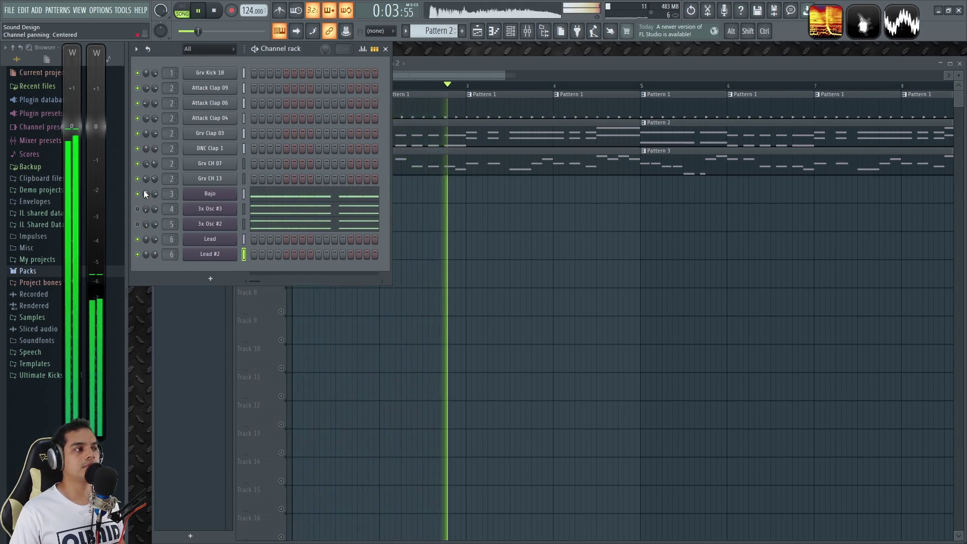
key(space)
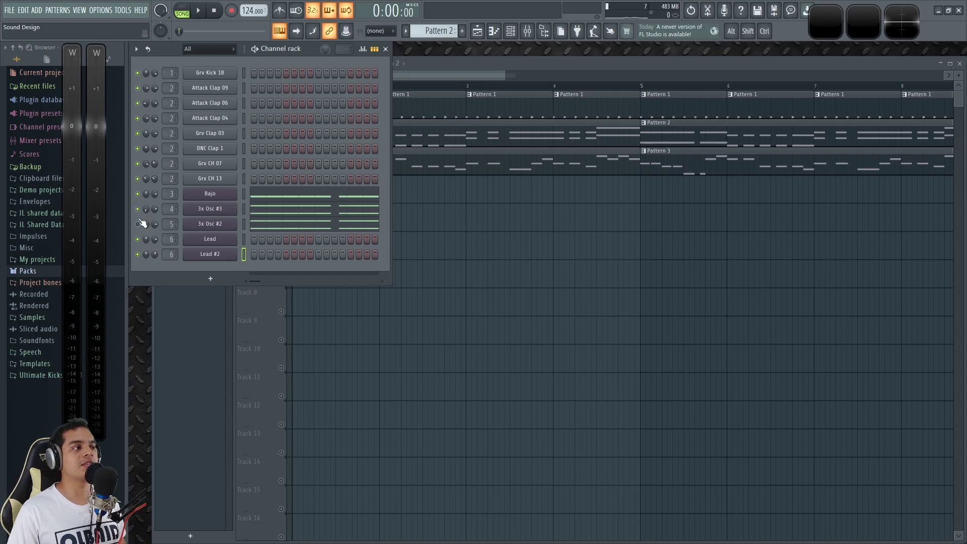
Unmute 3x Osc #3 and 3x Osc #2, comparing song playback with and without 3x Osc #3.
key(space)
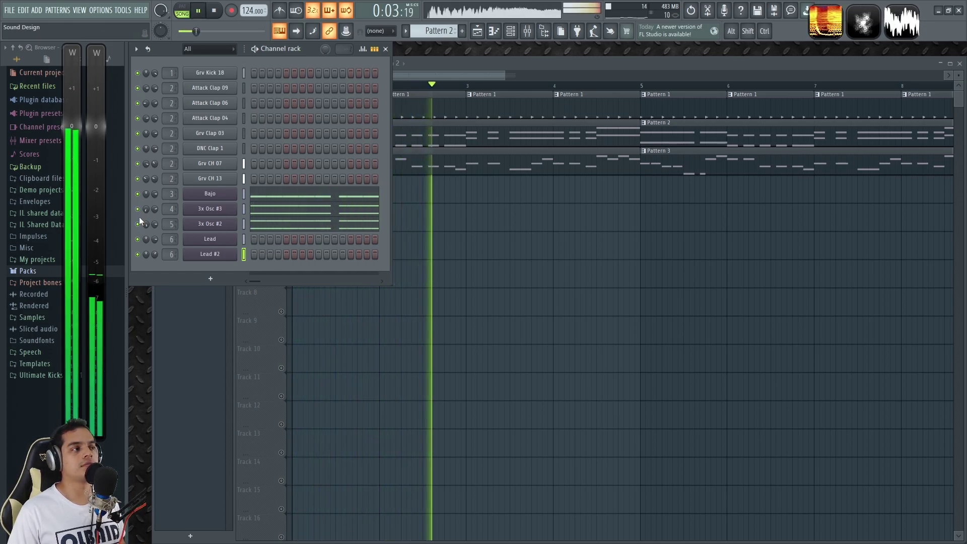
key(space)
click(138, 209)
key(space)
key(space)
click(138, 209)
key(space)
key(space)
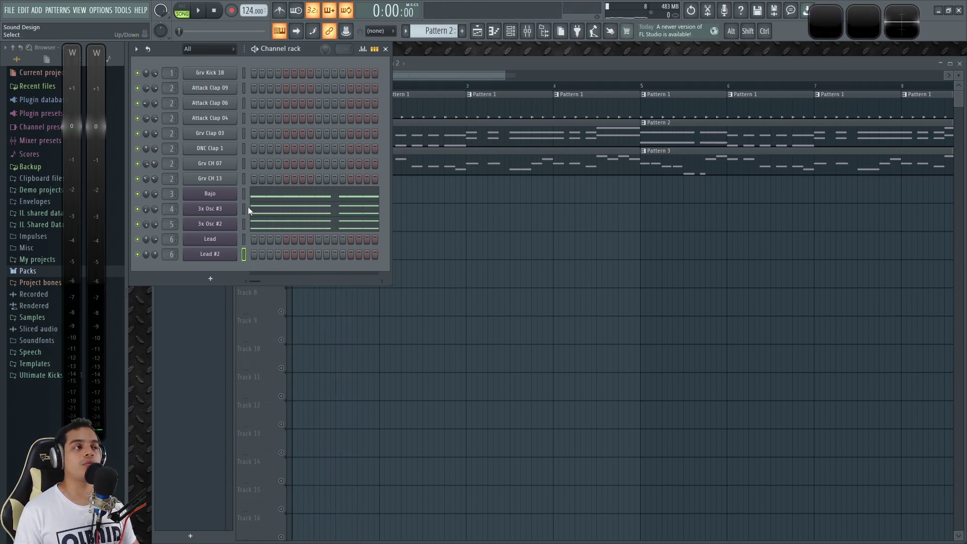
Show the mixer's Master track and return to the playlist, viewing the empty bars after the arrangement.
key(F9)
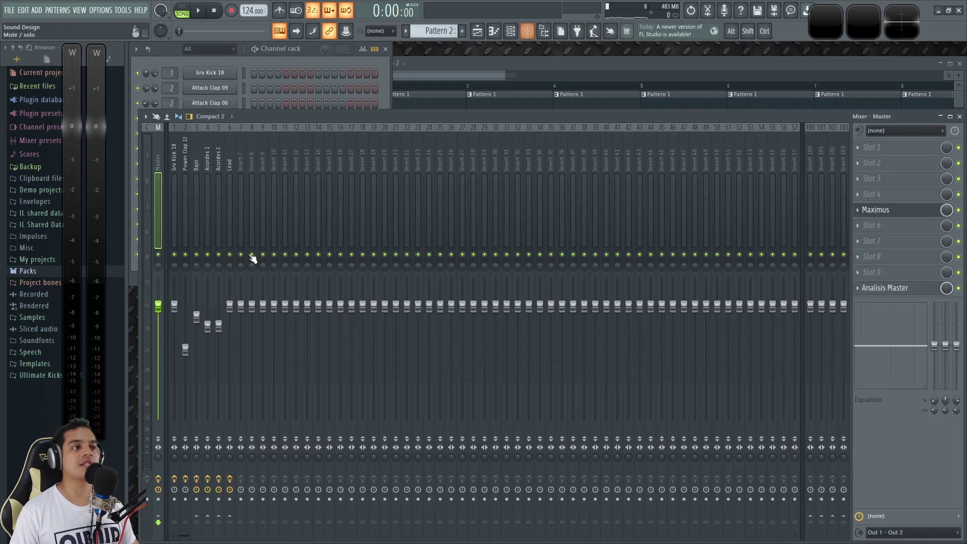
click(727, 71)
scroll(399, 189, down, 2)
scroll(362, 109, up, 1)
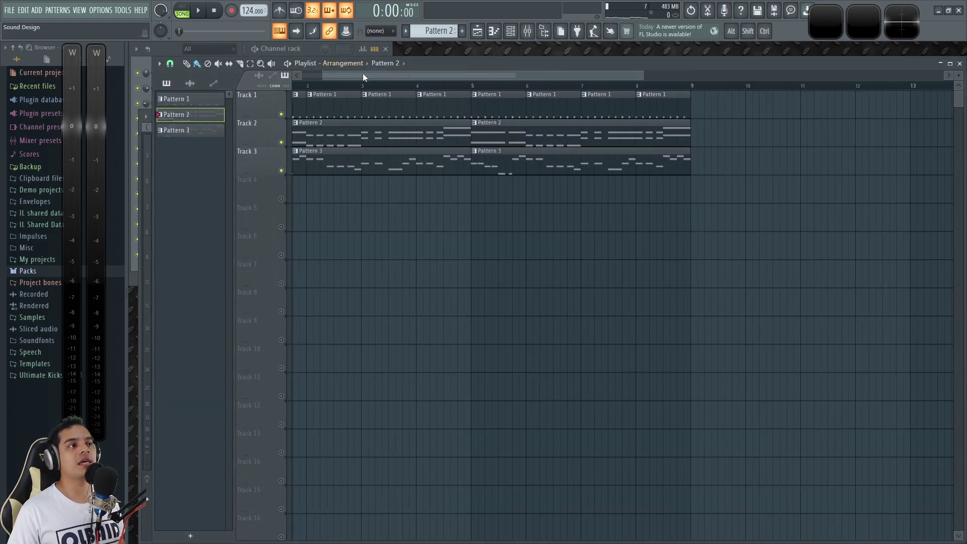
Enlarge the heights of playlist Tracks 3, 2 and 1 at the start of the arrangement.
scroll(363, 73, up, 2)
drag(258, 176, 256, 220)
drag(259, 146, 260, 212)
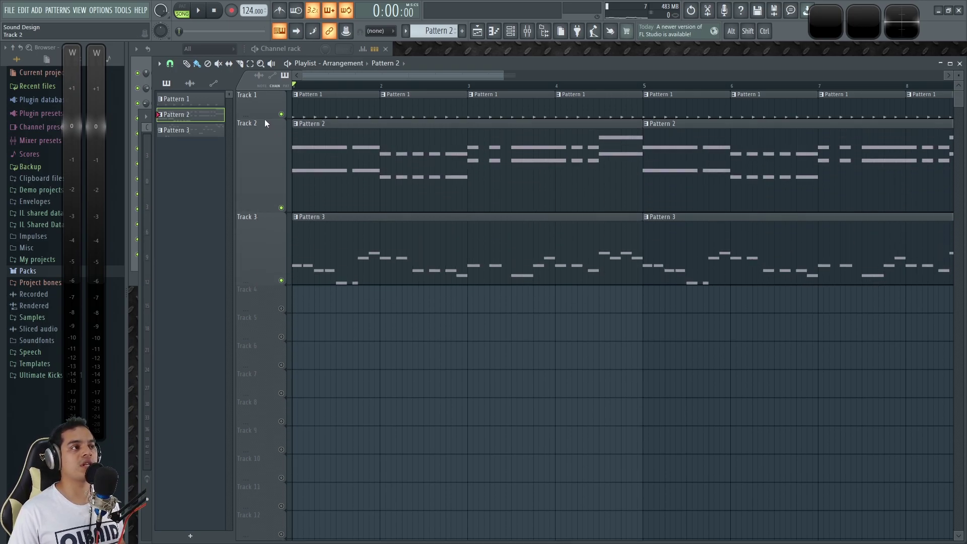
drag(264, 119, 265, 150)
View the Lead notes of Pattern 3 in the channel rack and select Pattern 2 through its playlist clip.
click(176, 129)
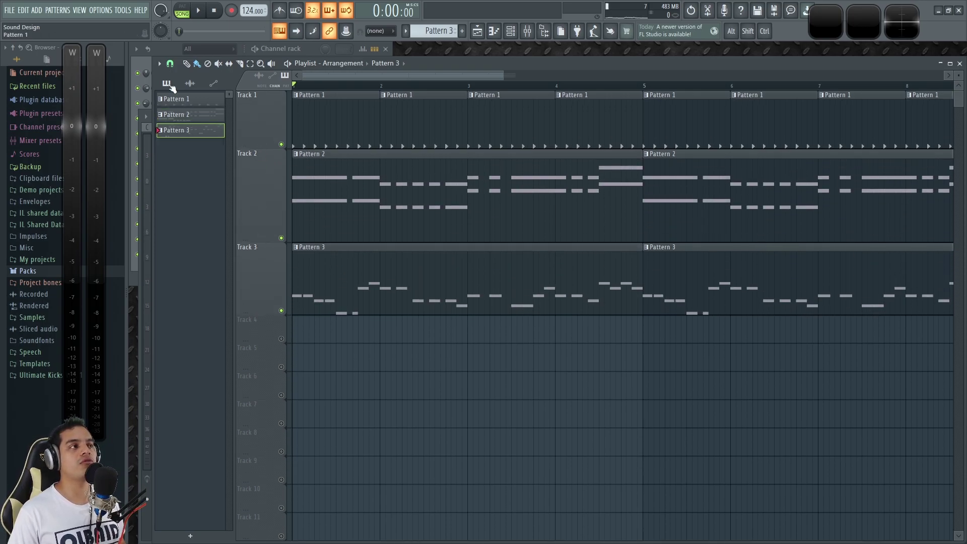
click(168, 51)
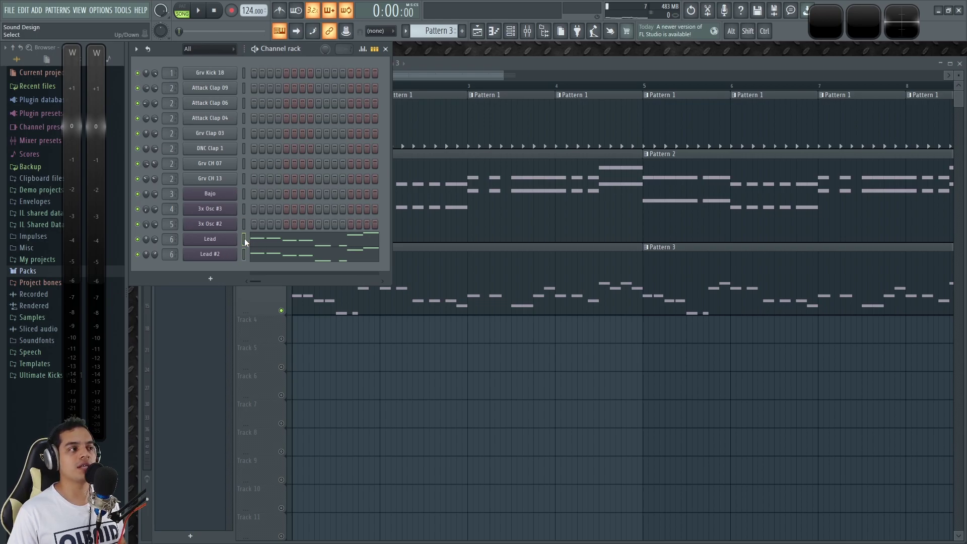
click(496, 179)
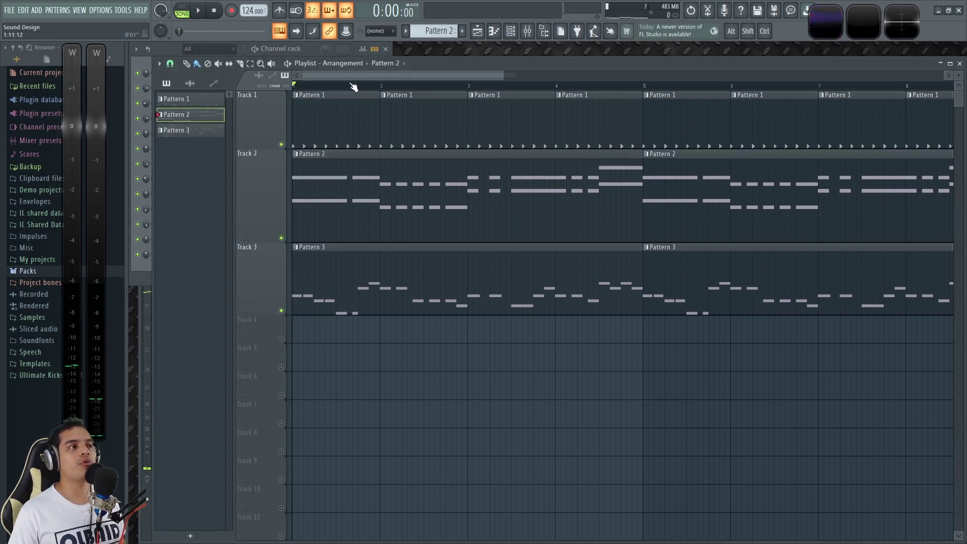
Solo the Bajo channel, play the song and inspect its 3x Osc oscillators, volume envelope and sample settings.
click(308, 50)
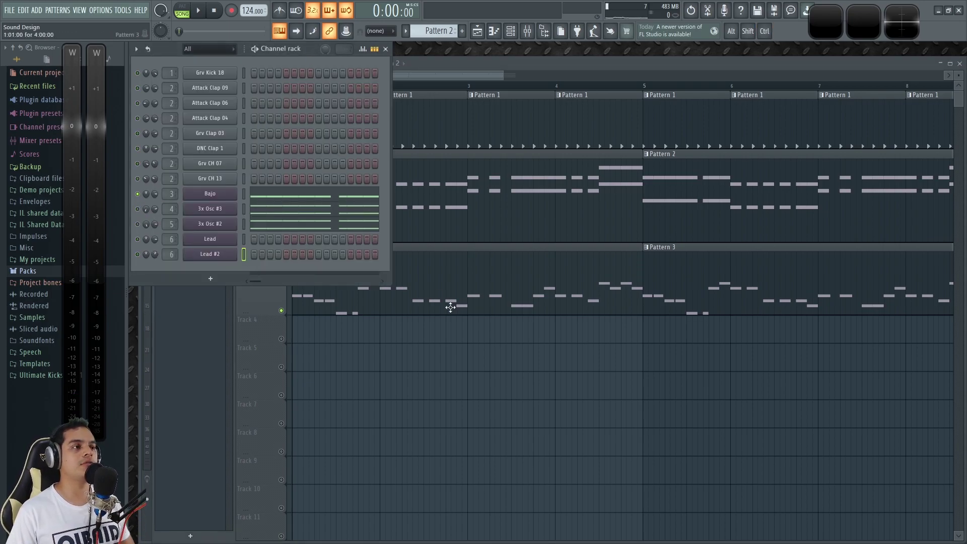
key(space)
click(224, 195)
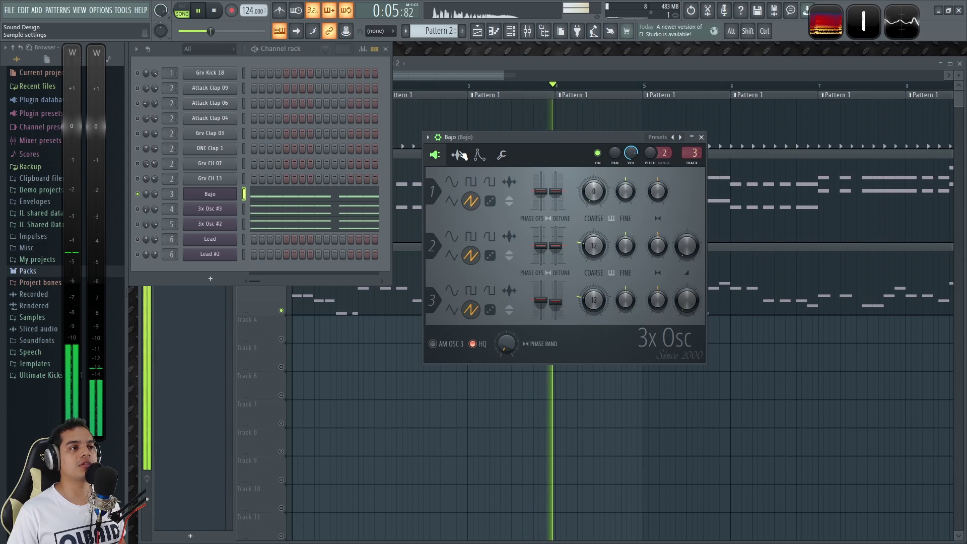
click(480, 155)
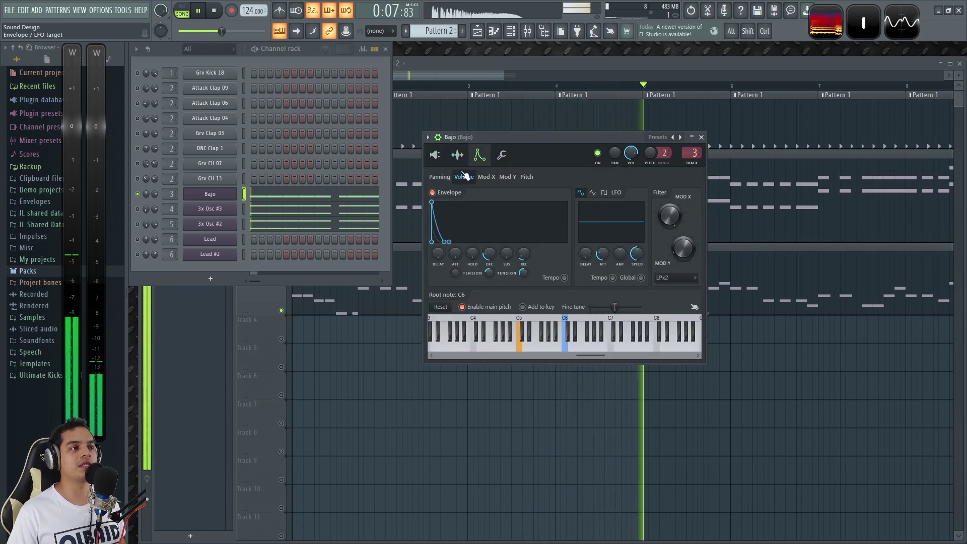
click(458, 155)
Show the Bajo mixer track during playback and audition its effects, toggling Fruity Blood Overdrive off and on and checking Fruity Limiter.
click(693, 153)
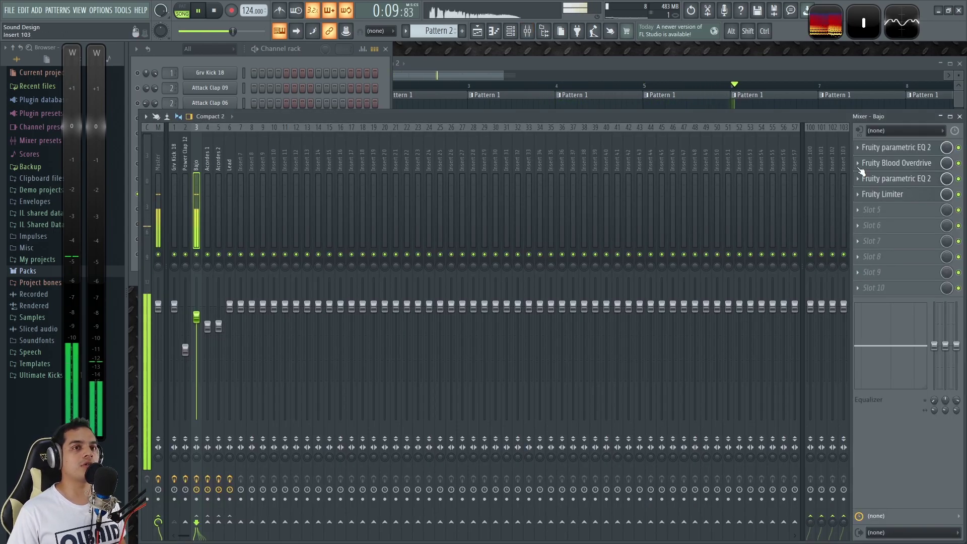
click(958, 163)
click(959, 163)
click(959, 194)
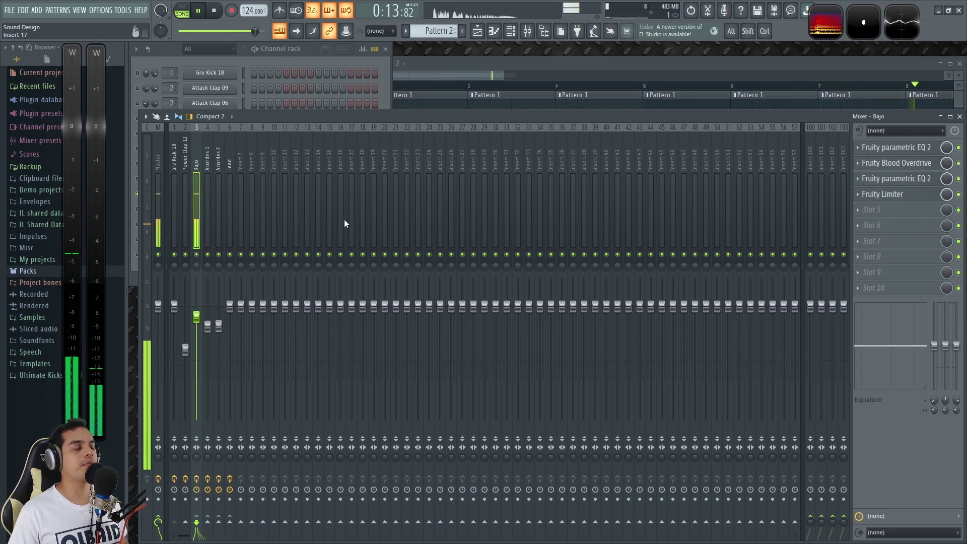
key(space)
Play the bass with the Bajo mixer track selected and examine its frequency spectrum in an enlarged Wave Candy display.
click(210, 156)
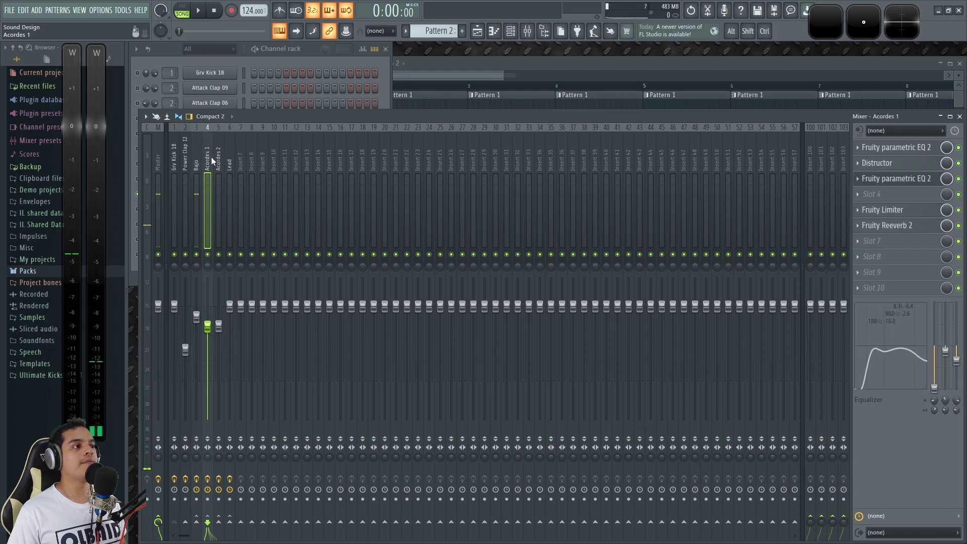
click(196, 157)
key(space)
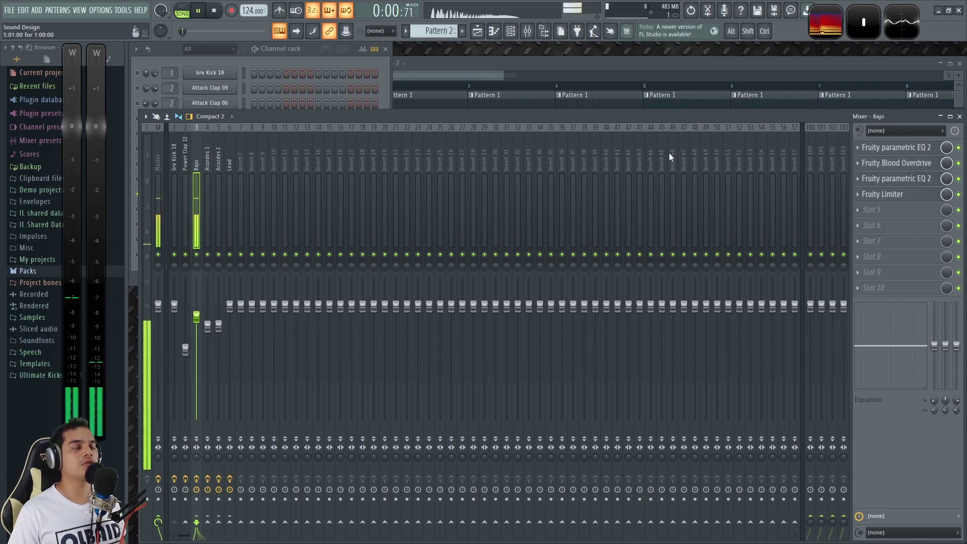
click(826, 19)
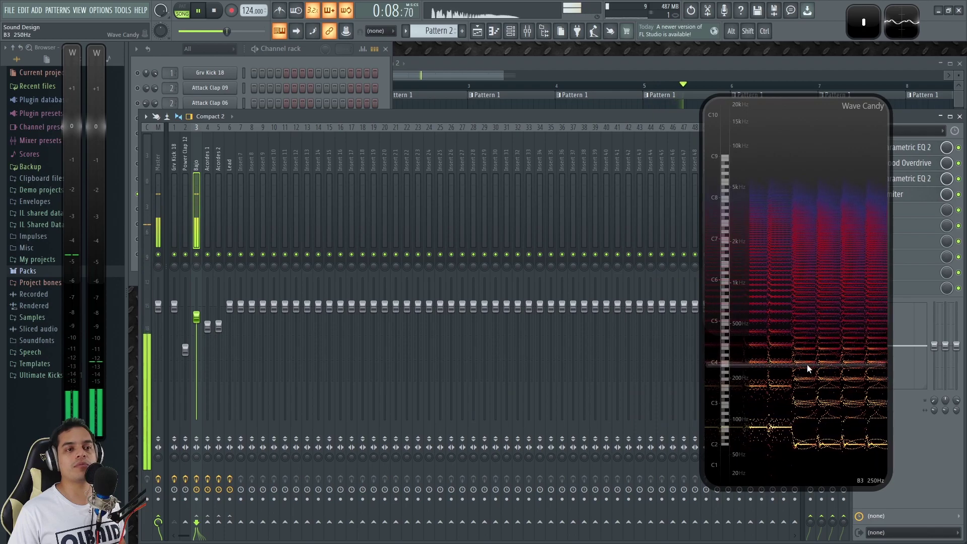
double_click(823, 297)
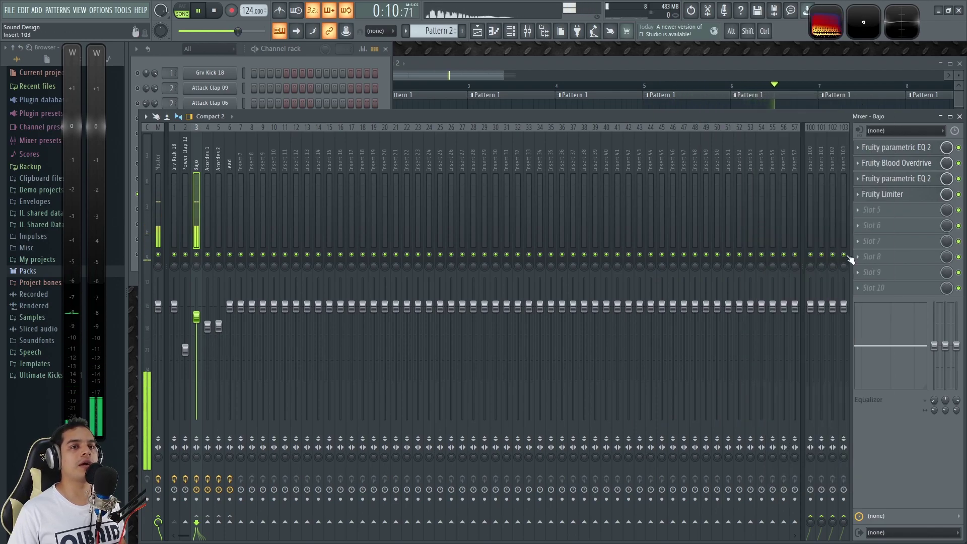
key(space)
Solo the Lead channel and play it, then unmute Lead #2 and play both leads together.
click(306, 48)
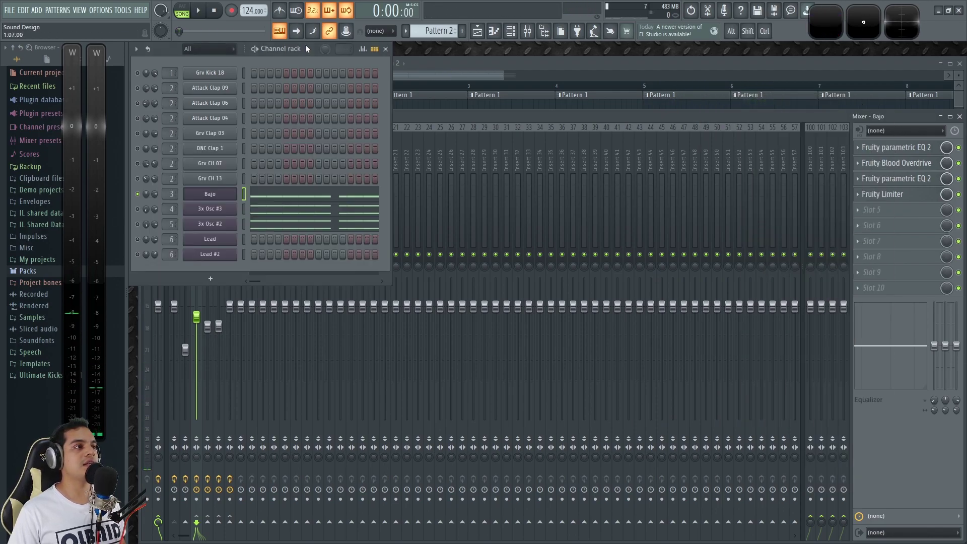
ctrl+click(136, 242)
key(space)
key(space)
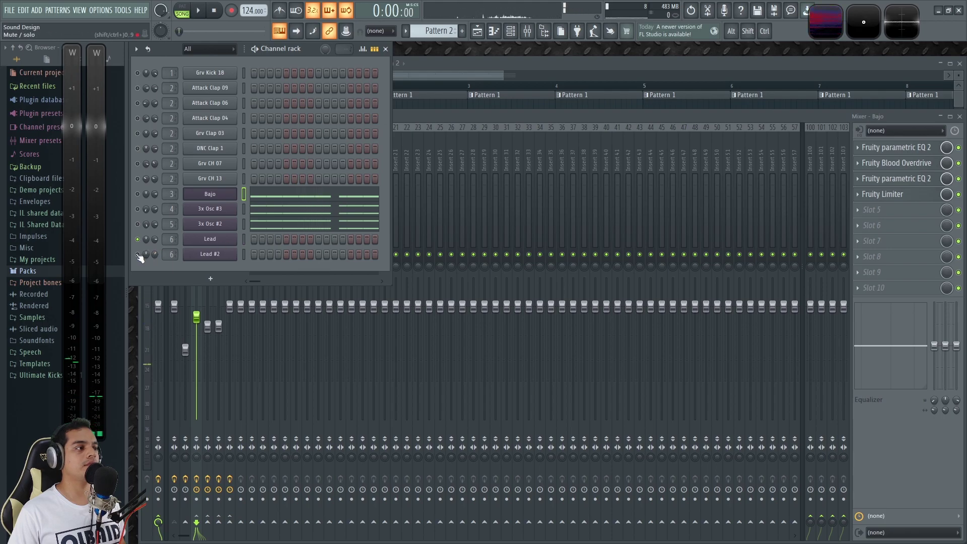
click(138, 255)
key(space)
key(space)
Enlarge the Wave Candy spectrum and play the two Lead channels to examine their frequency range.
double_click(814, 36)
key(space)
key(space)
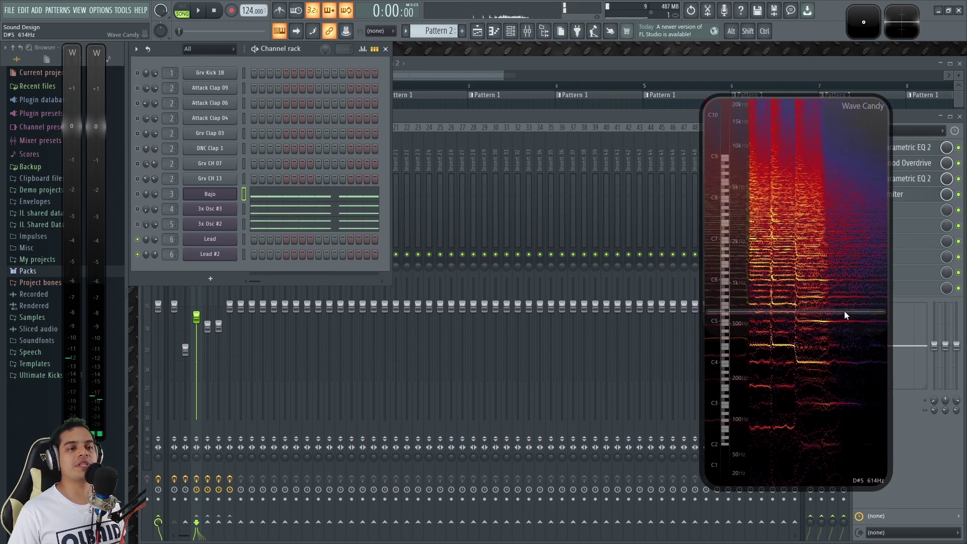
key(space)
key(space)
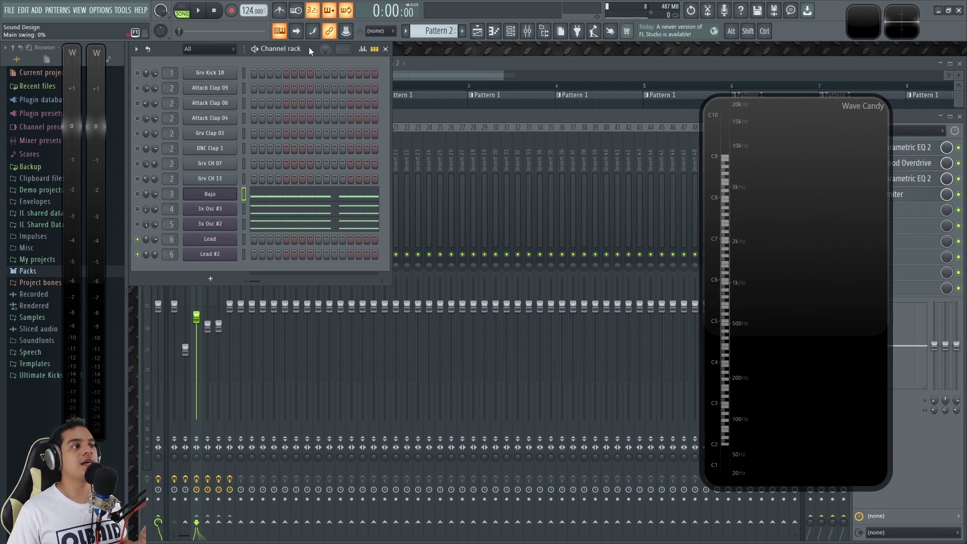
Solo 3x Osc #3, unmute 3x Osc #2 and play both chord channels while examining their spectrum in Wave Candy.
ctrl+click(138, 209)
click(137, 224)
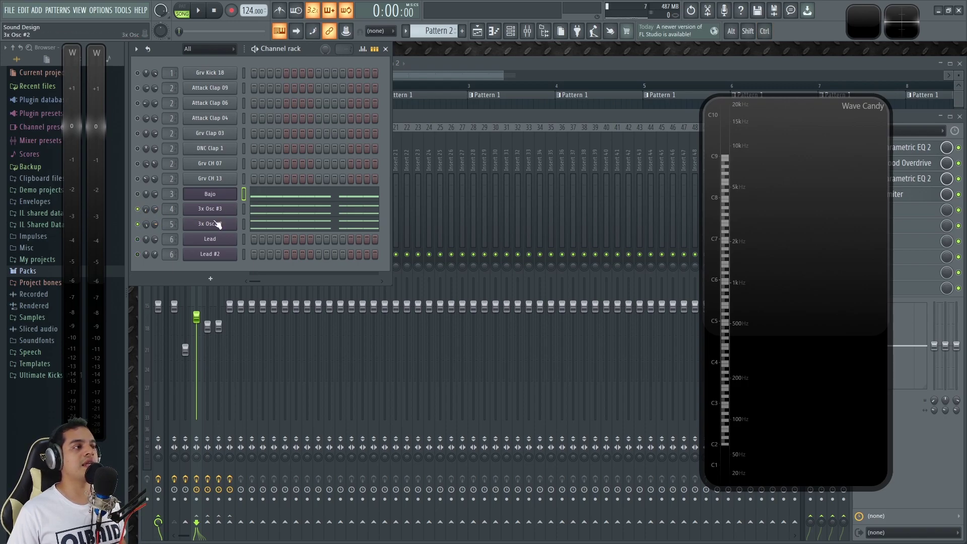
key(space)
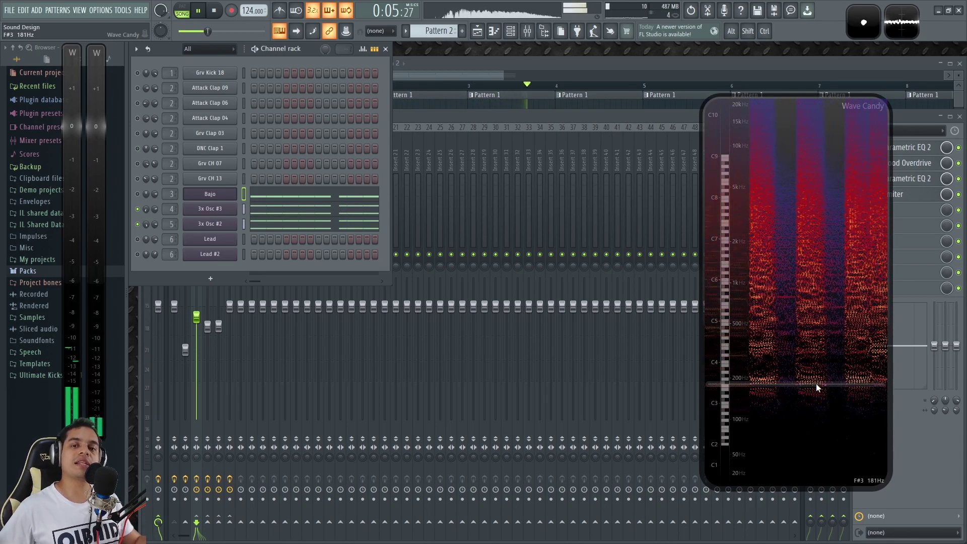
key(space)
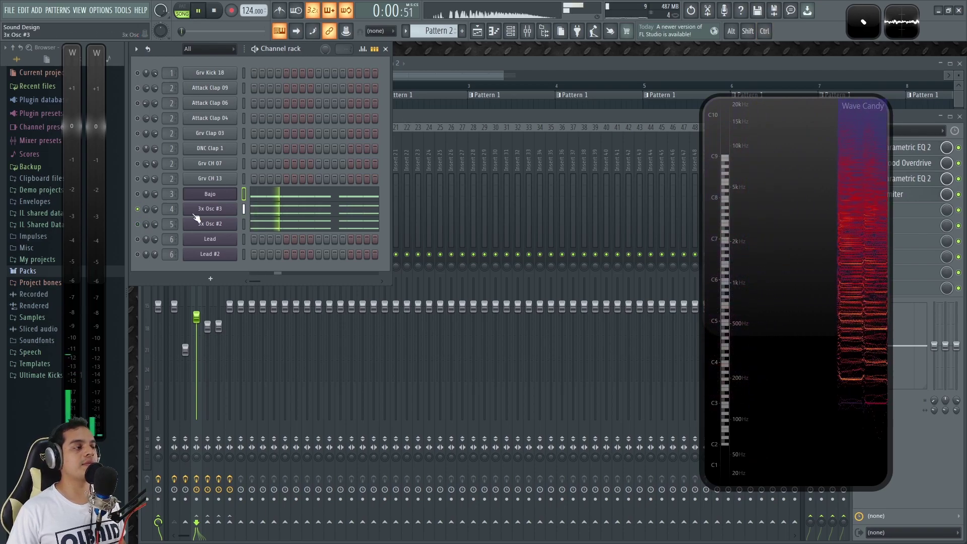
Audition 3x Osc #3 and 3x Osc #2 separately, then unmute both and play them together.
click(137, 224)
key(space)
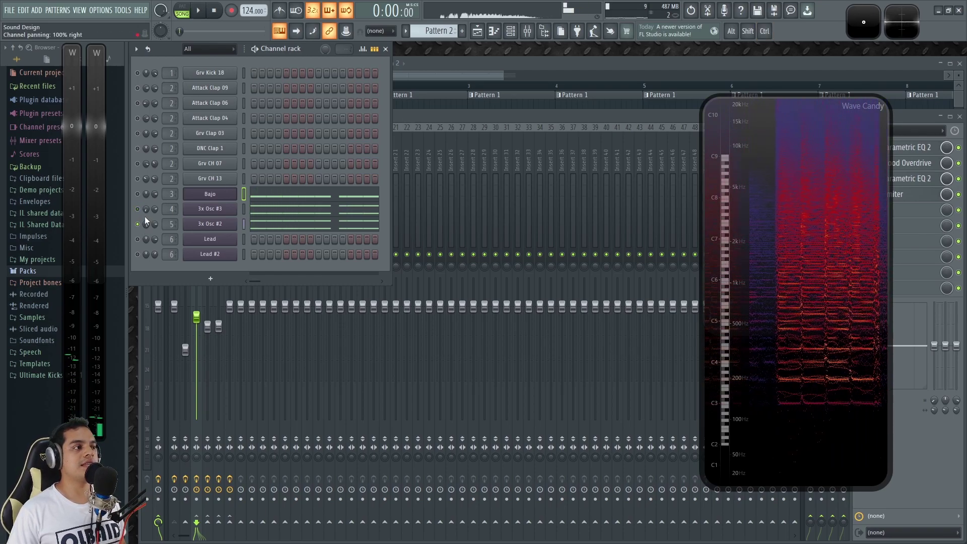
click(138, 209)
key(space)
key(space)
Show the 3x Osc #3 and 3x Osc #2 plugin windows one above the other to compare their oscillator settings.
click(200, 210)
drag(381, 186, 505, 153)
click(351, 196)
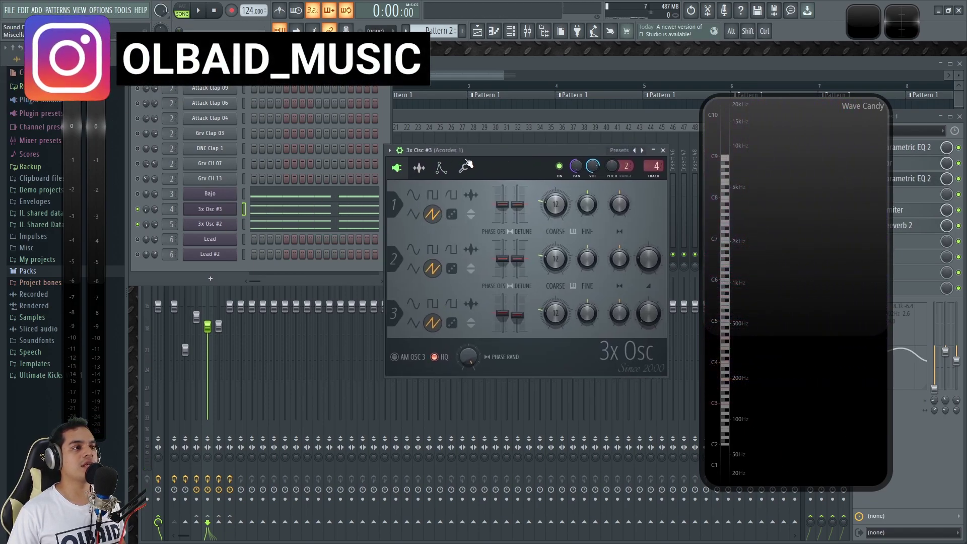
drag(466, 166, 473, 65)
click(210, 224)
drag(516, 112, 487, 283)
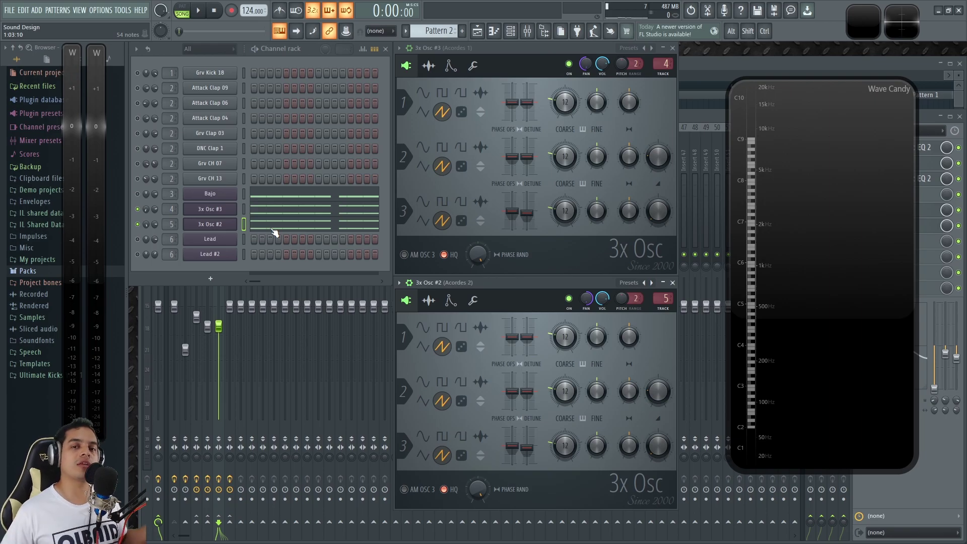
Inspect the volume envelope of 3x Osc #3 and close both 3x Osc plugin windows.
click(451, 67)
click(673, 283)
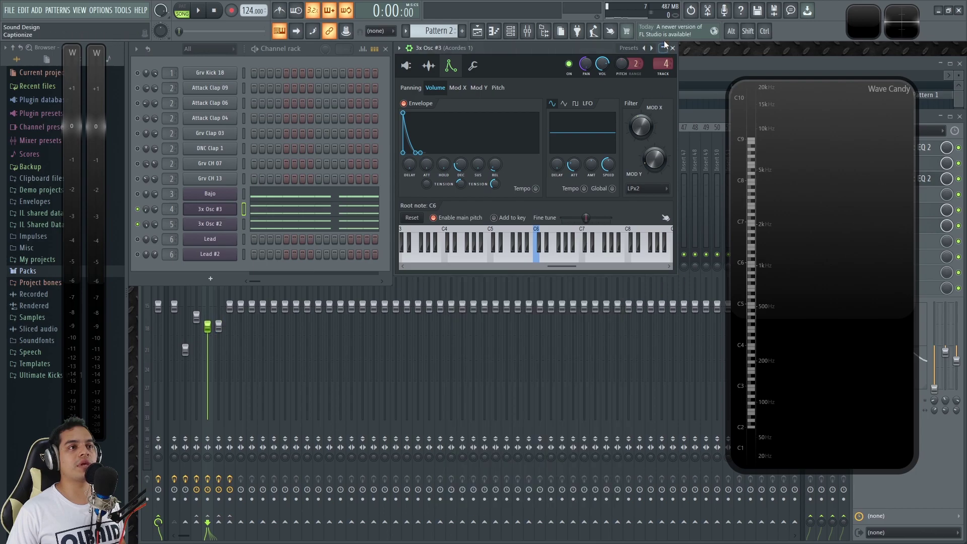
click(673, 48)
Compare the effect chains of mixer tracks Acordes 1 and Acordes 2, and inspect the first Fruity parametric EQ 2 on Acordes 1.
click(428, 114)
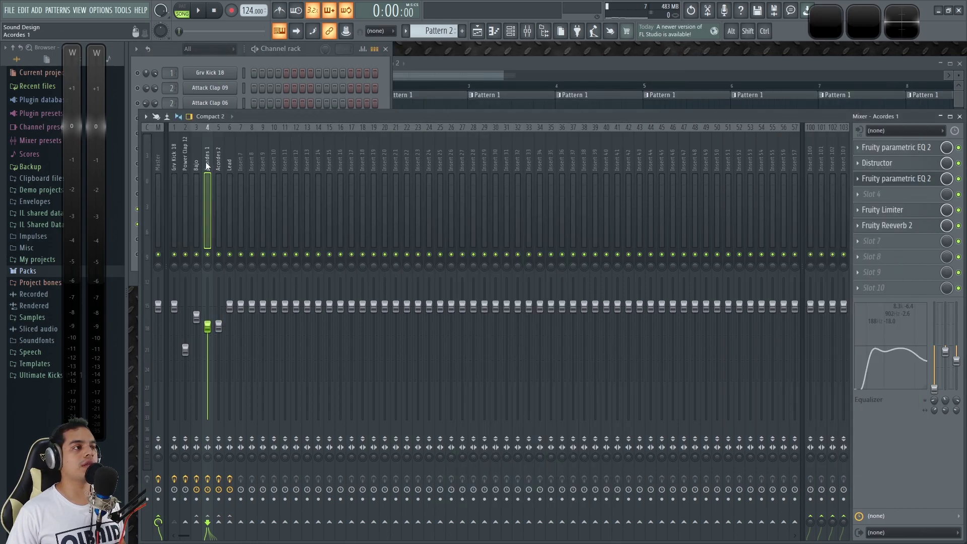
click(216, 152)
click(209, 155)
click(226, 157)
click(209, 157)
click(219, 158)
click(208, 160)
click(217, 161)
click(208, 161)
click(217, 161)
click(208, 161)
click(217, 162)
click(208, 161)
click(218, 161)
click(208, 162)
click(229, 161)
click(208, 162)
click(911, 151)
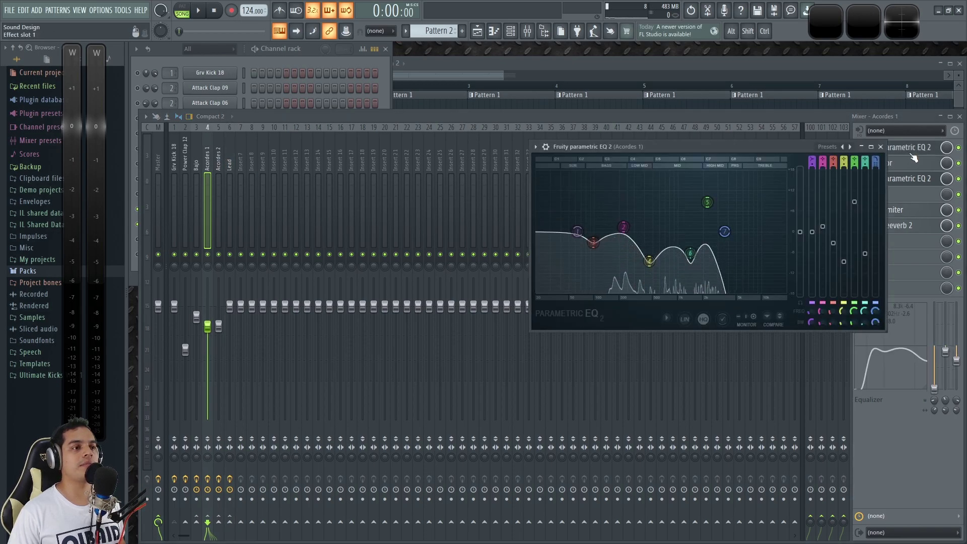
click(911, 152)
Play the chords with the Acordes 1 mixer track soloed, check the channel rack and return to the mixer.
key(space)
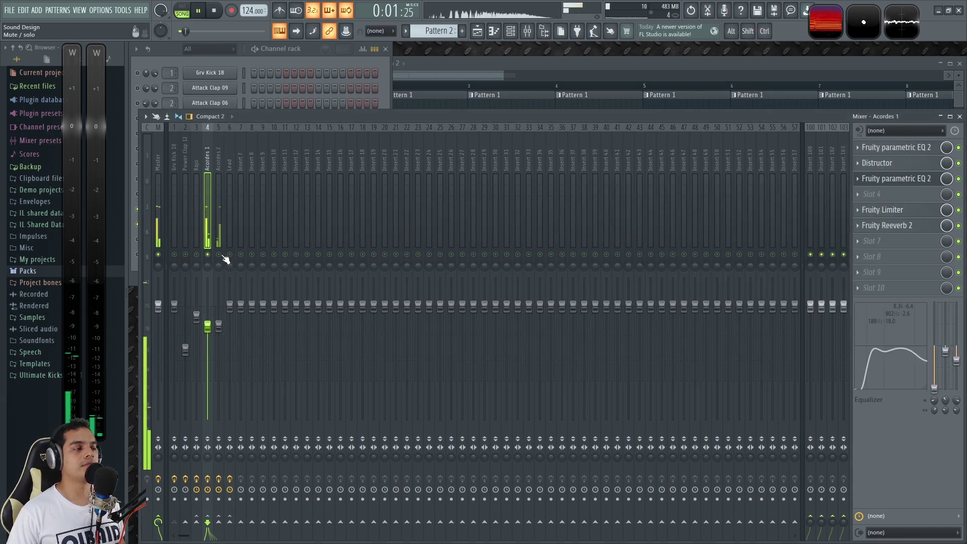
key(space)
click(310, 56)
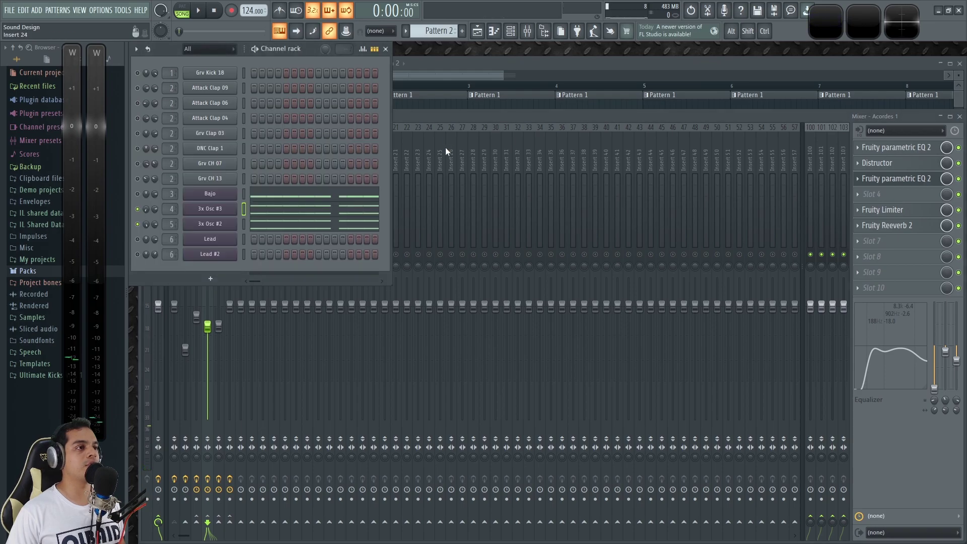
click(298, 375)
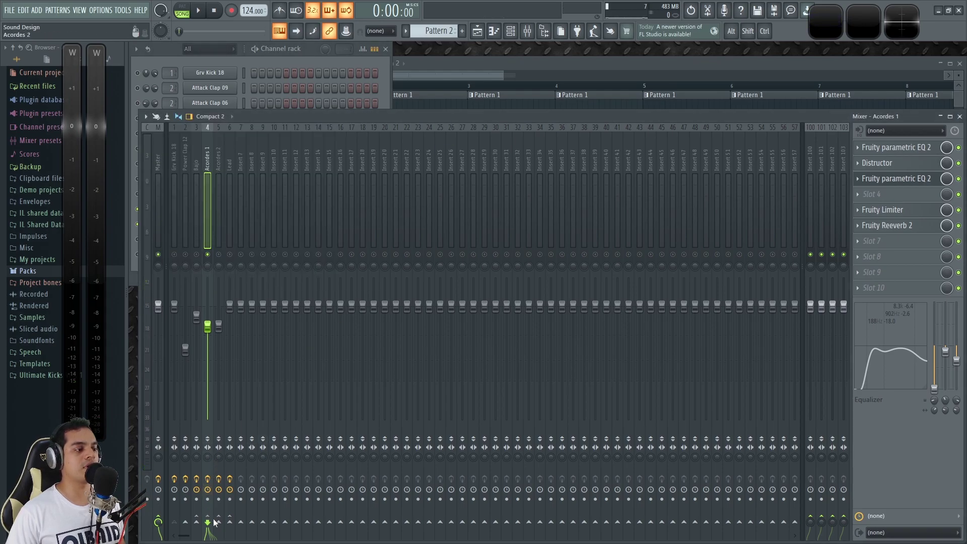
Merge the stereo separation of Acordes 1 and Acordes 2, unmute Acordes 2 and play both chord tracks.
click(218, 457)
key(space)
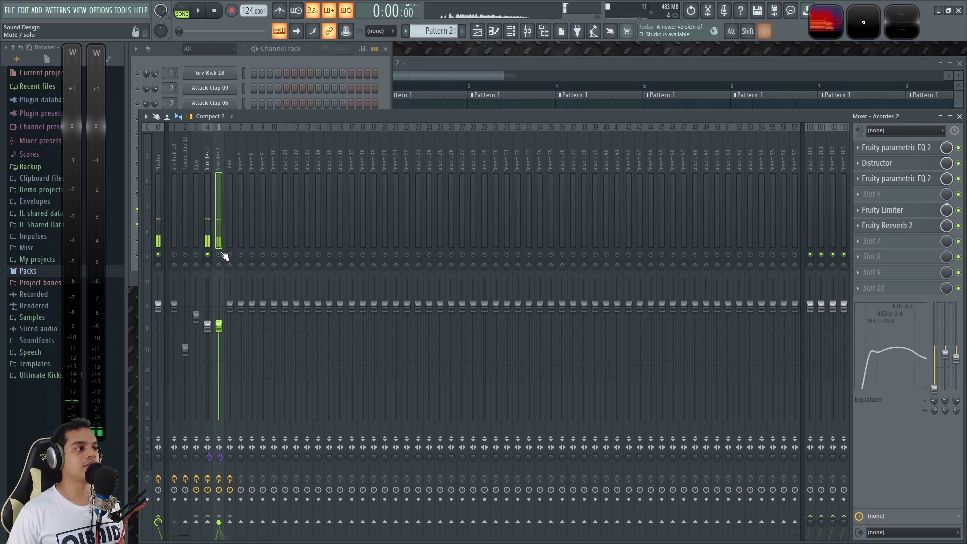
ctrl+click(219, 255)
key(space)
key(space)
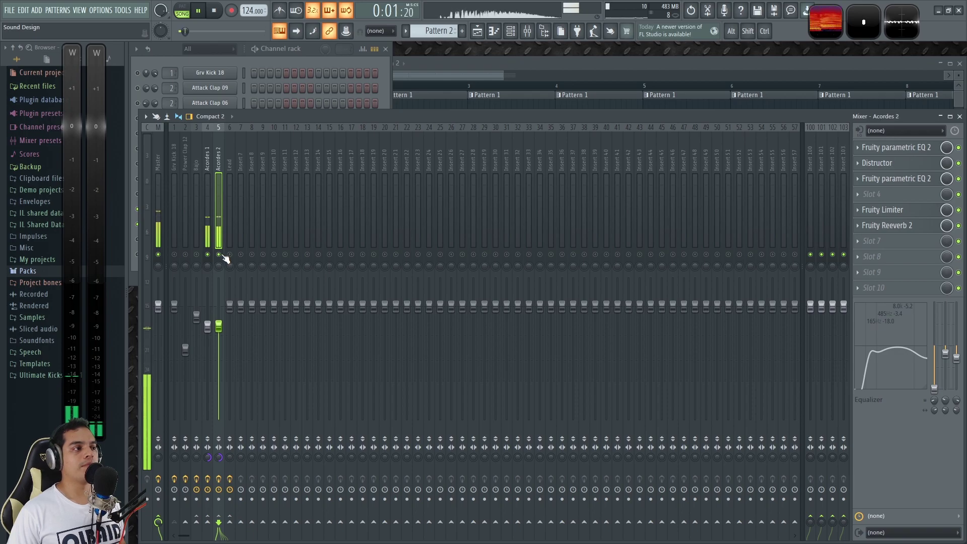
key(space)
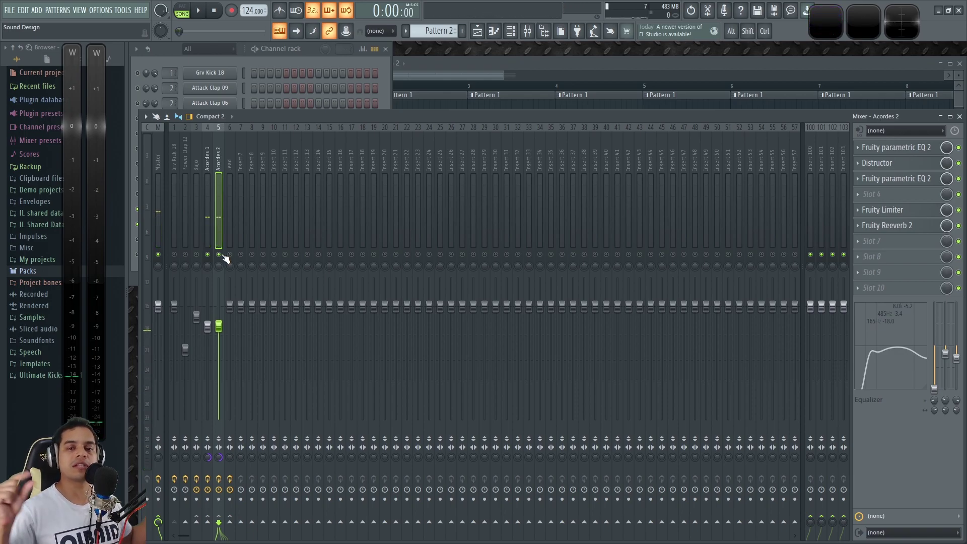
key(space)
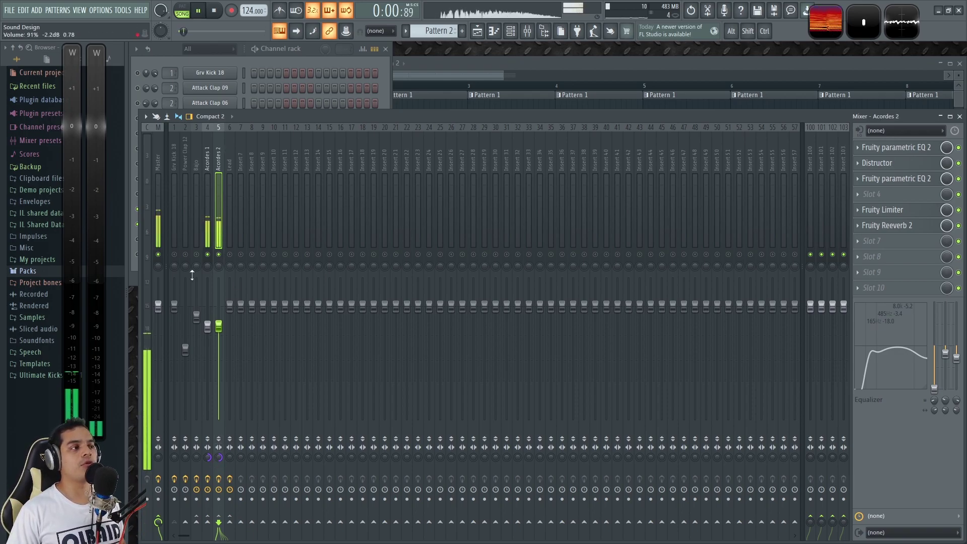
Reset the stereo separation of Acordes 2 and Acordes 1 during playback, then show the channel rack and stop the song.
alt+click(220, 459)
alt+click(208, 459)
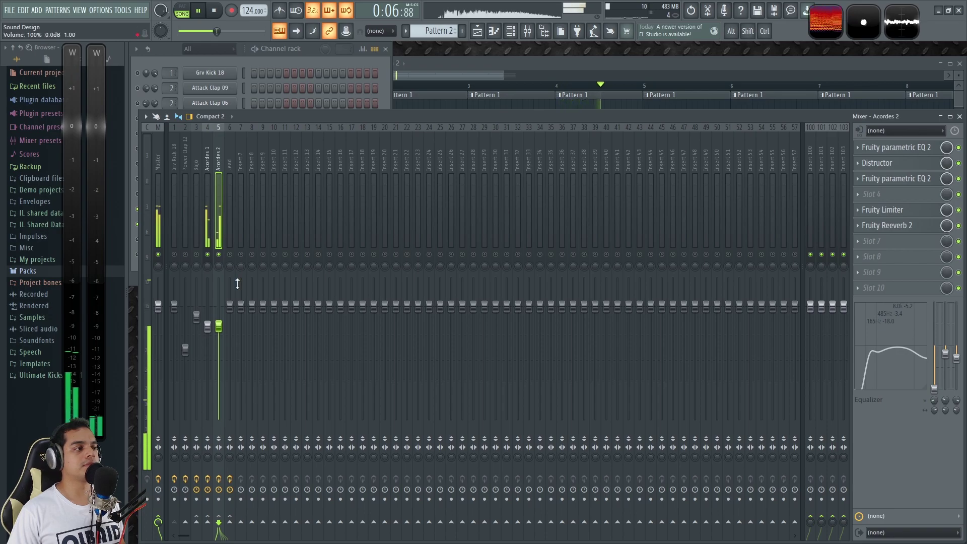
click(316, 49)
key(space)
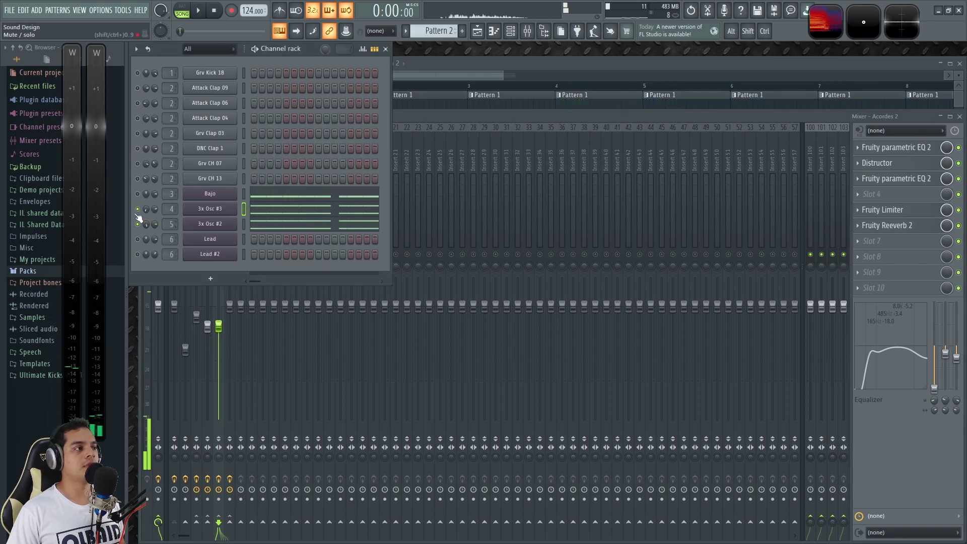
Play the full arrangement from the playlist with all channels active and show the mixer.
click(486, 62)
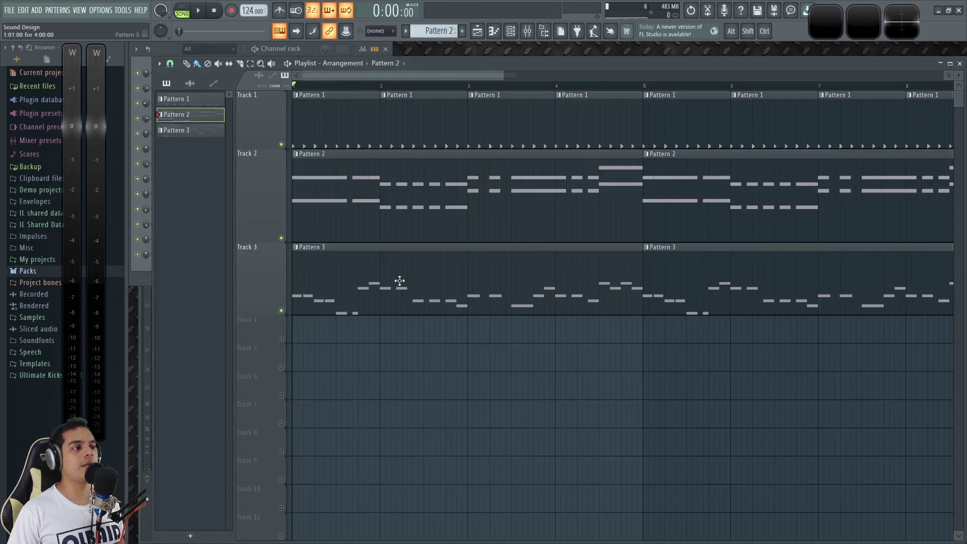
key(space)
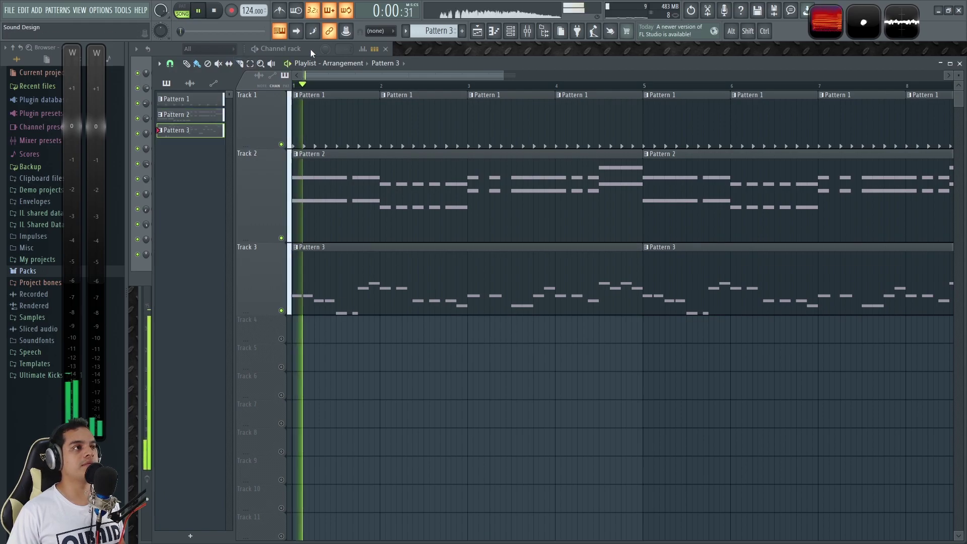
click(310, 49)
key(F9)
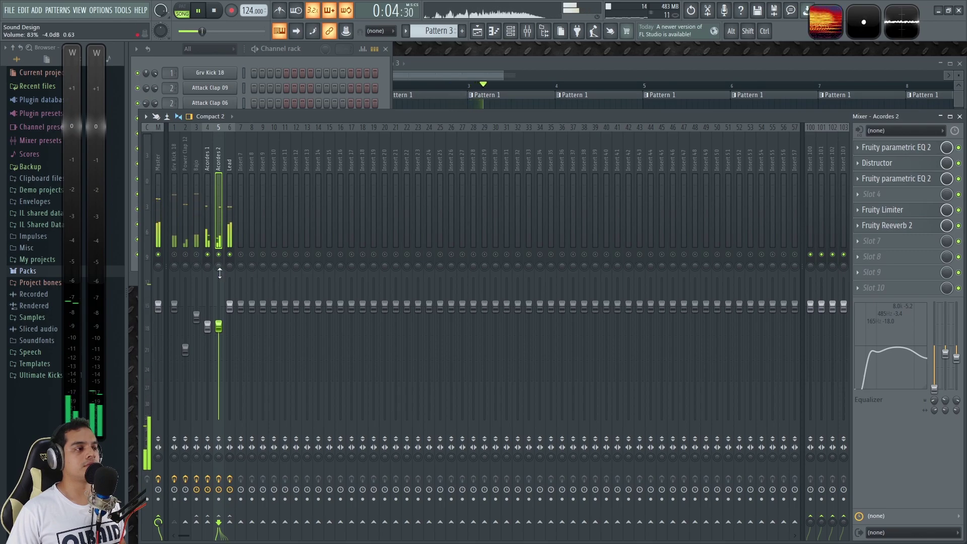
Compare the mix without and with the chords by muting and unmuting Acordes 2 and Acordes 1 during playback, and stop the song.
click(219, 254)
click(208, 254)
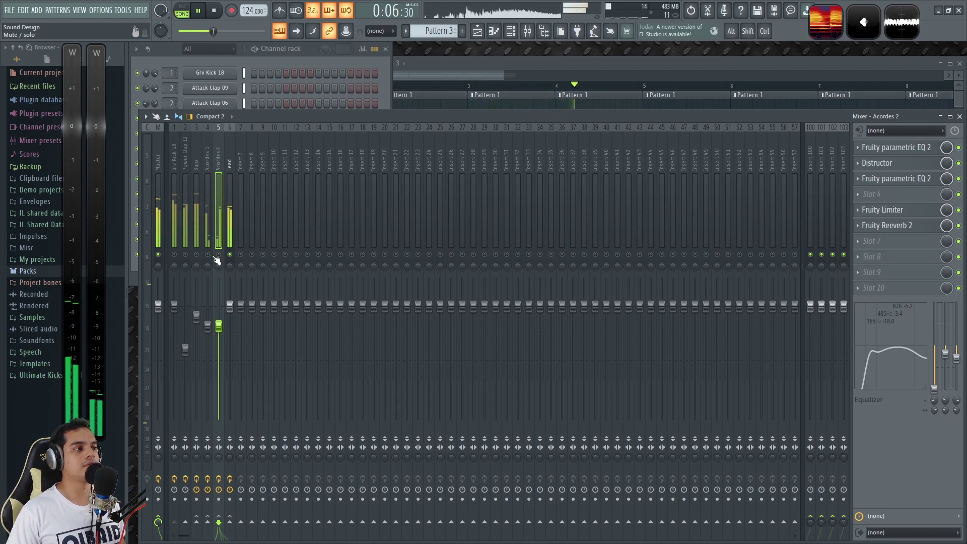
click(209, 255)
click(220, 255)
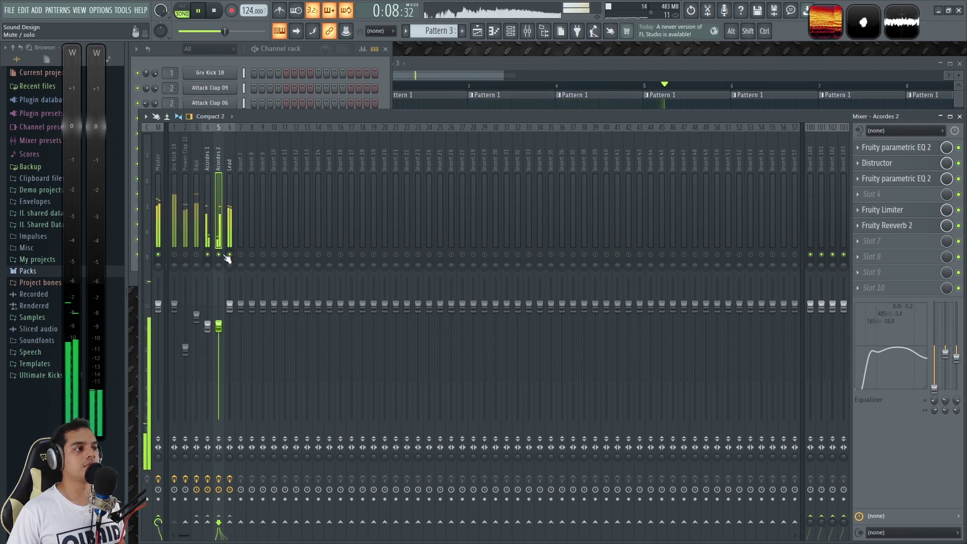
click(314, 48)
key(space)
Open the Lead notes of Pattern 3 in the piano roll and audition the G5, F5 and C5 keys.
click(454, 65)
double_click(373, 289)
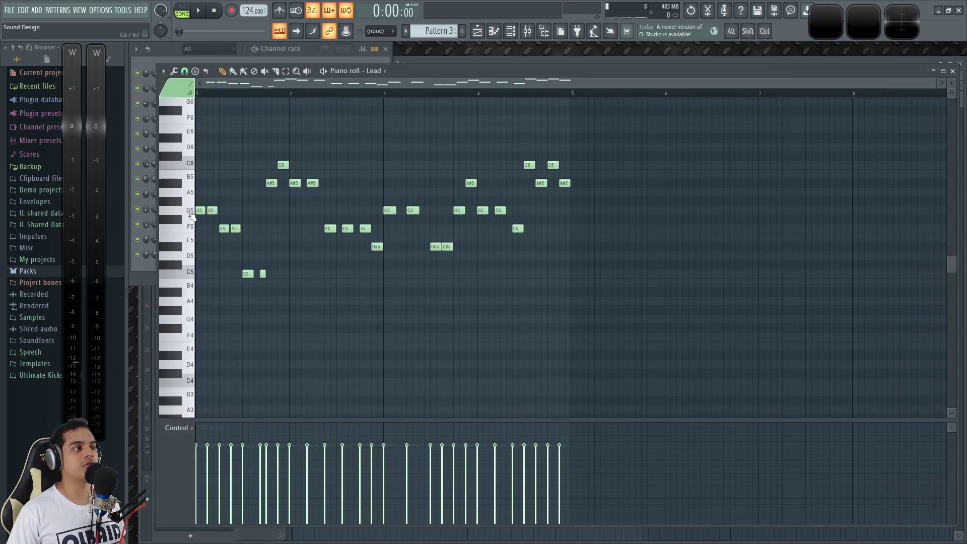
click(190, 214)
click(192, 229)
click(193, 271)
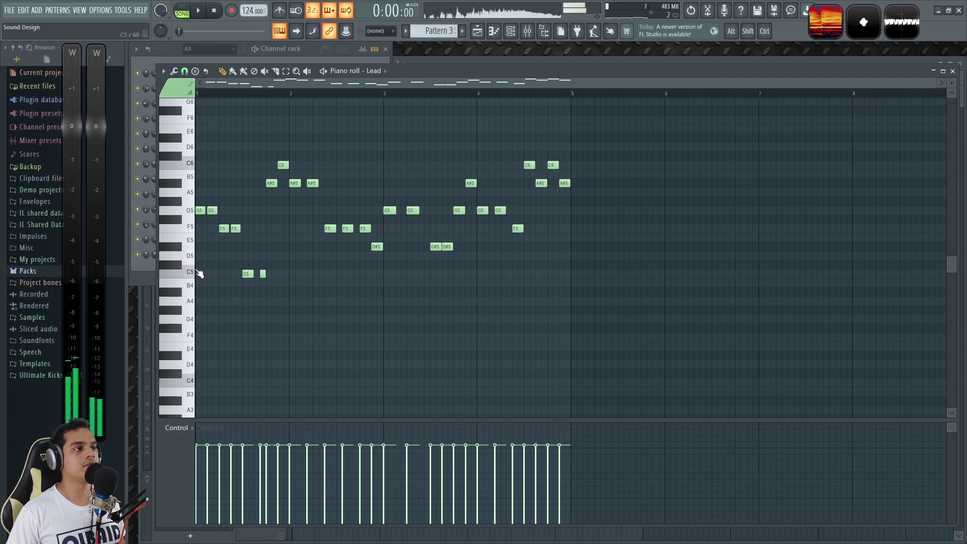
Open Pattern 2 from the playlist and examine the Bajo notes against the ghosted chord notes in the piano roll.
key(F5)
double_click(343, 199)
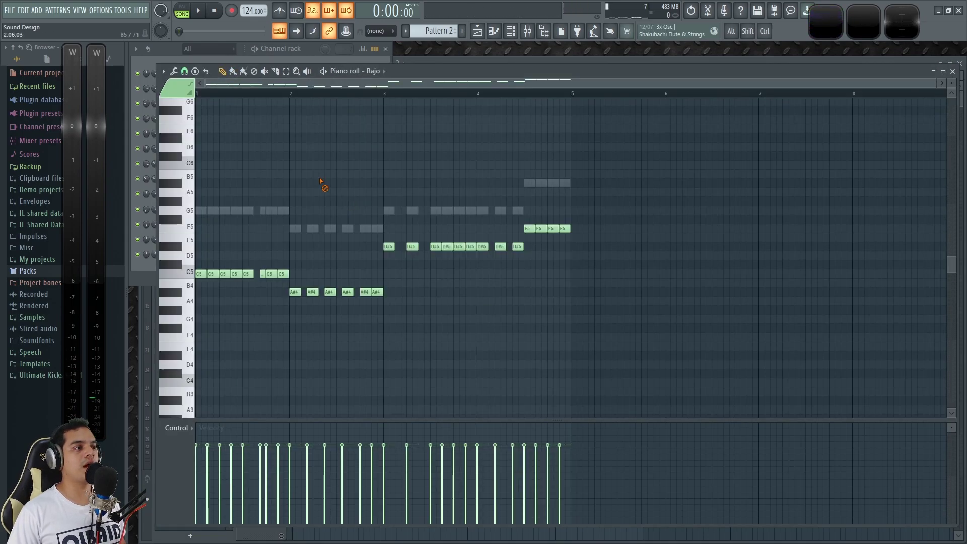
scroll(241, 181, up, 3)
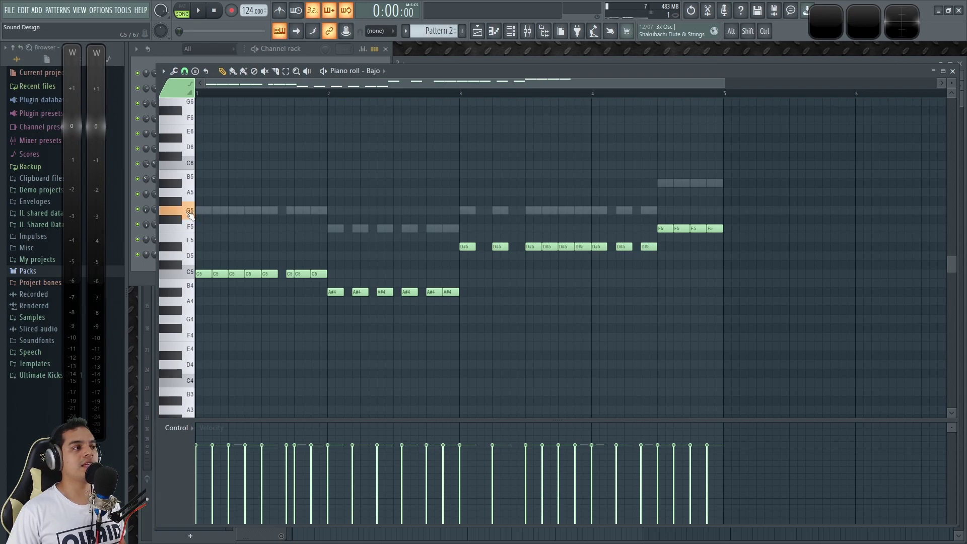
Solo the 3x Osc #3 and 3x Osc #2 chord channels and play them briefly.
key(F9)
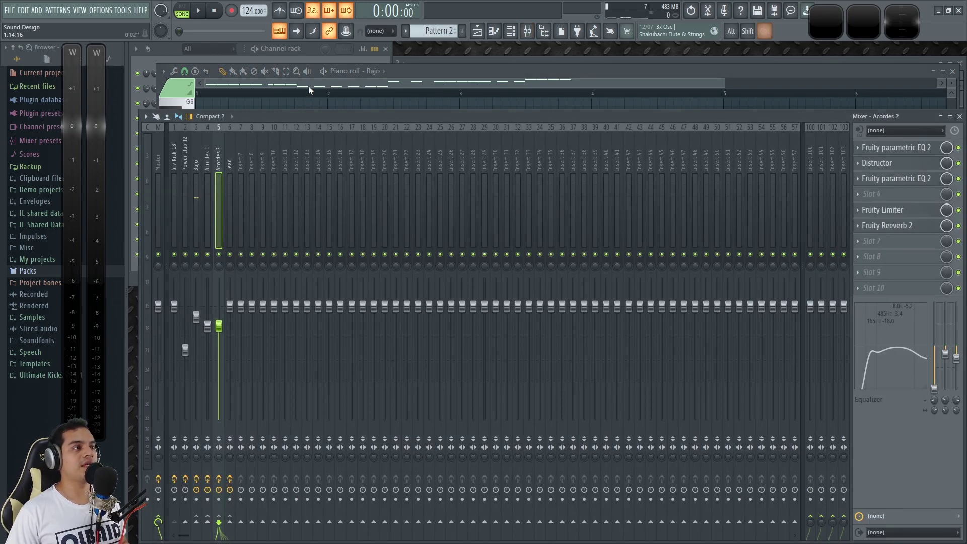
click(309, 49)
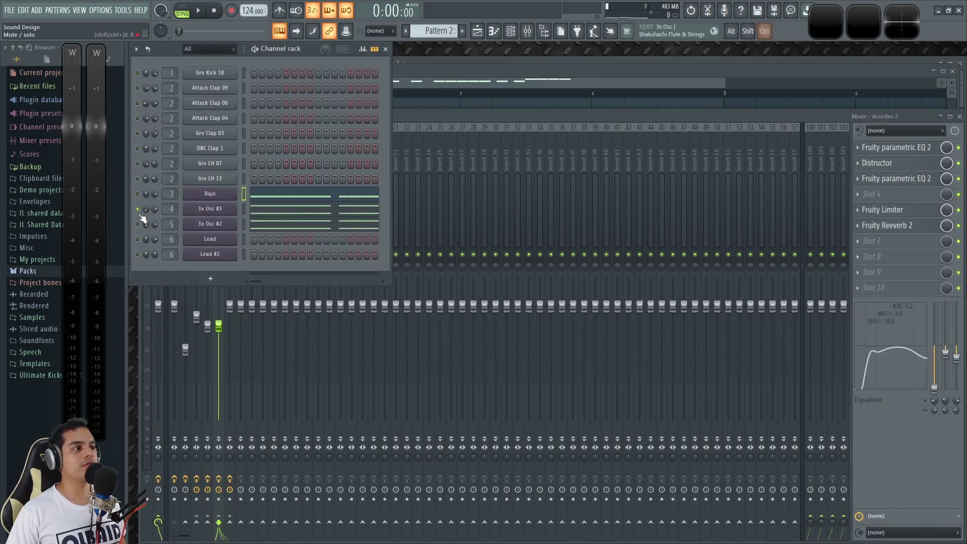
key(space)
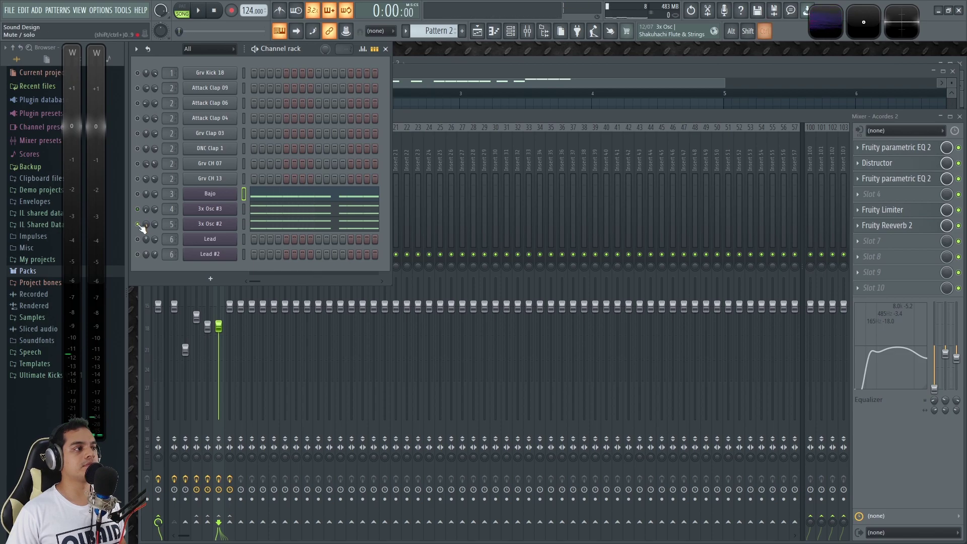
key(space)
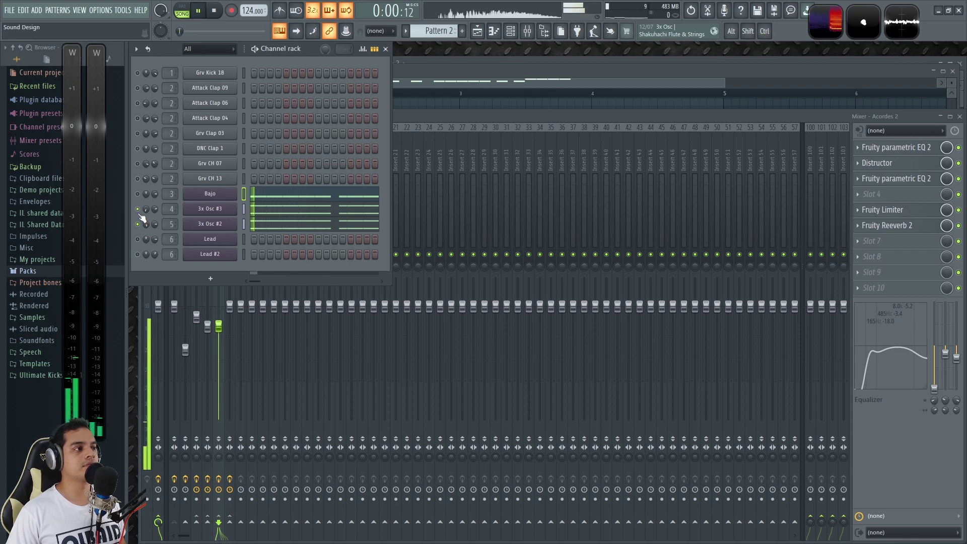
key(space)
Open the 3x Osc #3 notes in the piano roll, play the soloed chords, and return to the playlist.
click(265, 209)
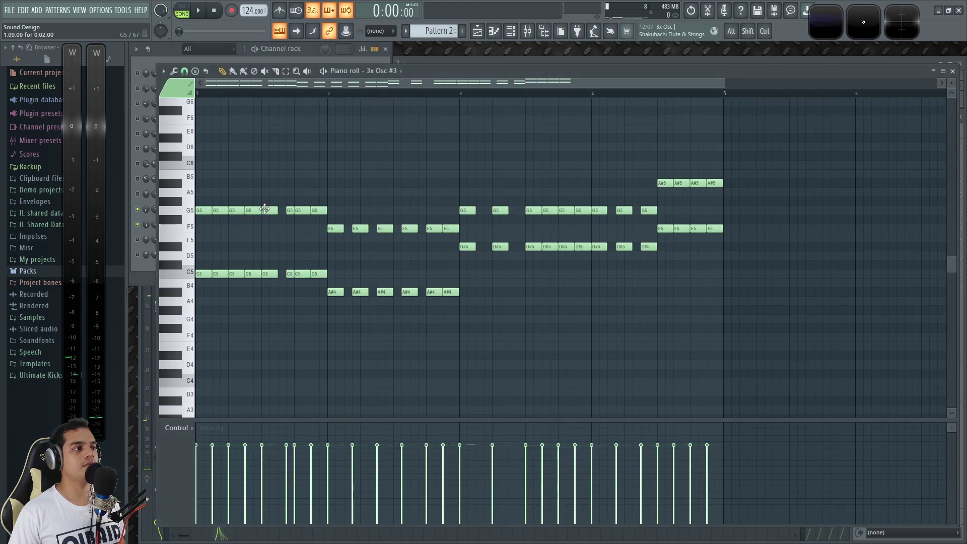
click(310, 56)
key(space)
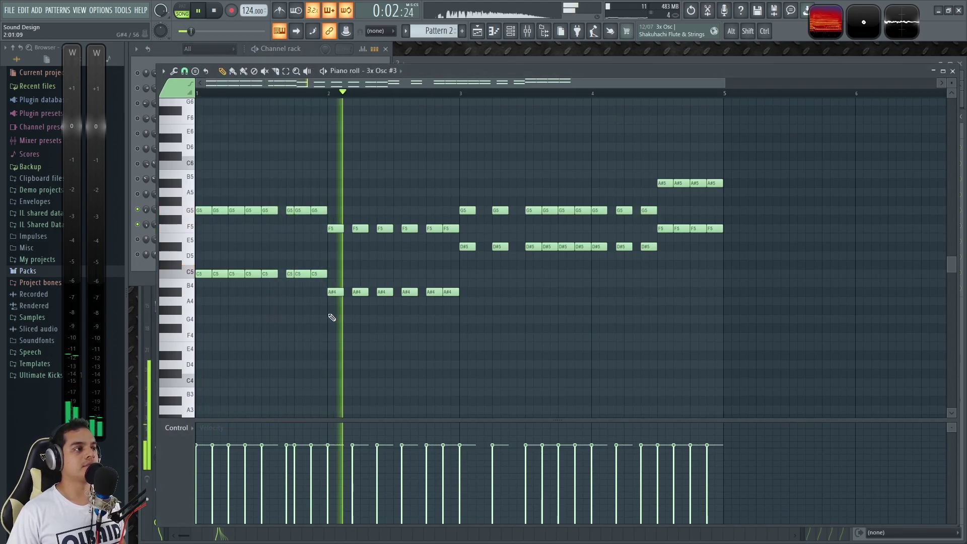
key(F6)
click(952, 71)
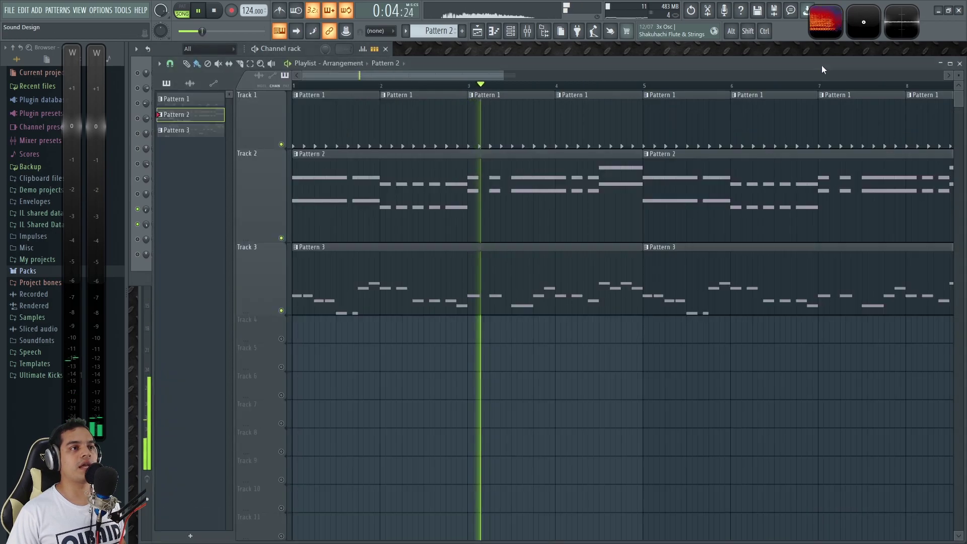
Unmute all channels during playback to hear the full arrangement, stop the song and show the channel rack.
right_click(138, 119)
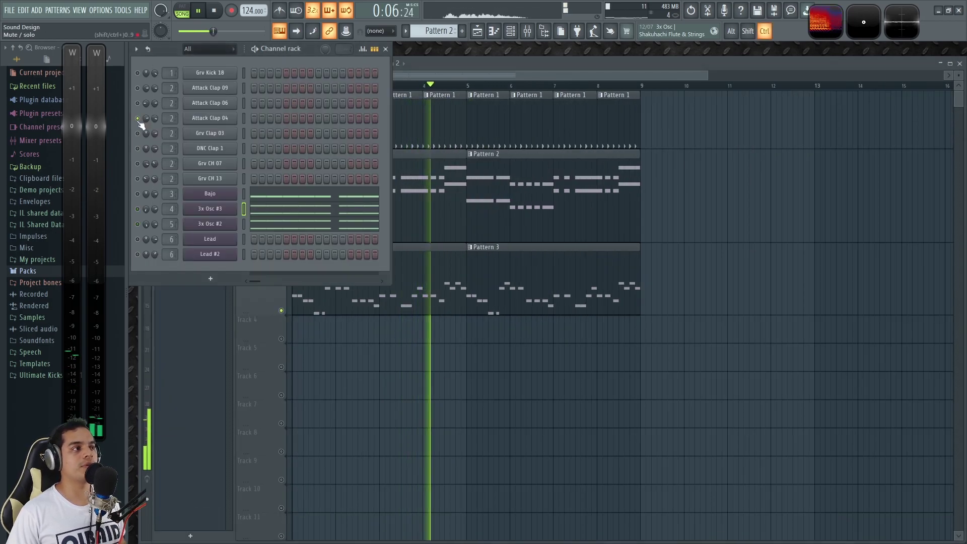
right_click(138, 119)
right_click(406, 335)
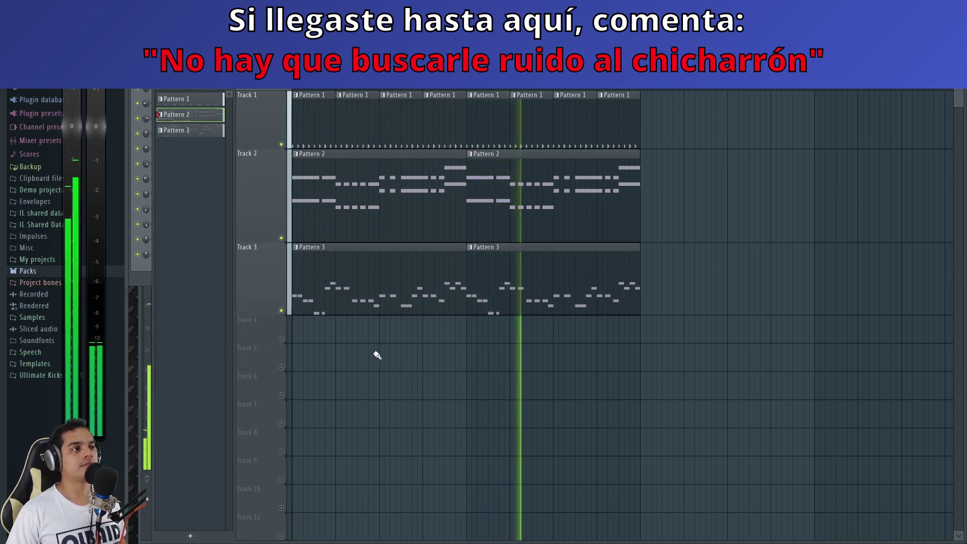
key(space)
scroll(363, 93, up, 3)
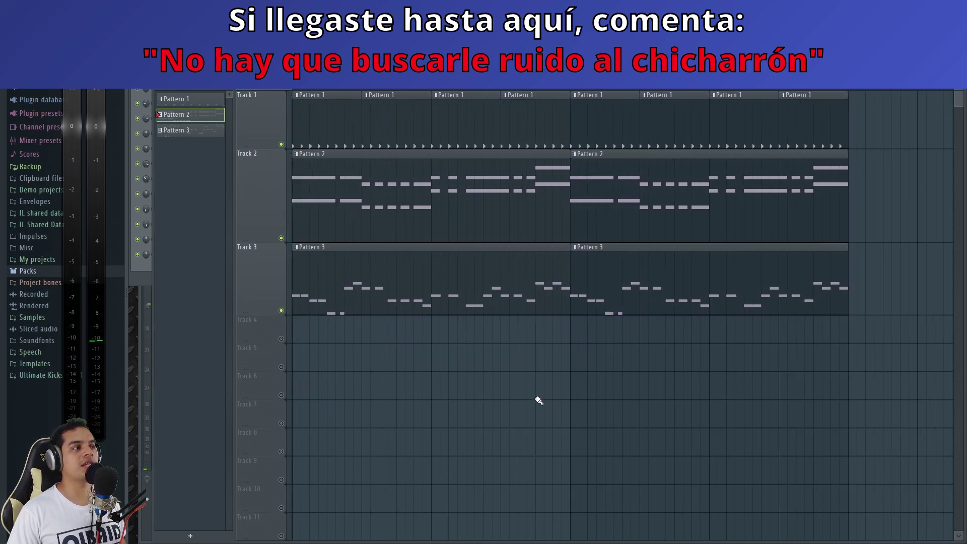
key(F6)
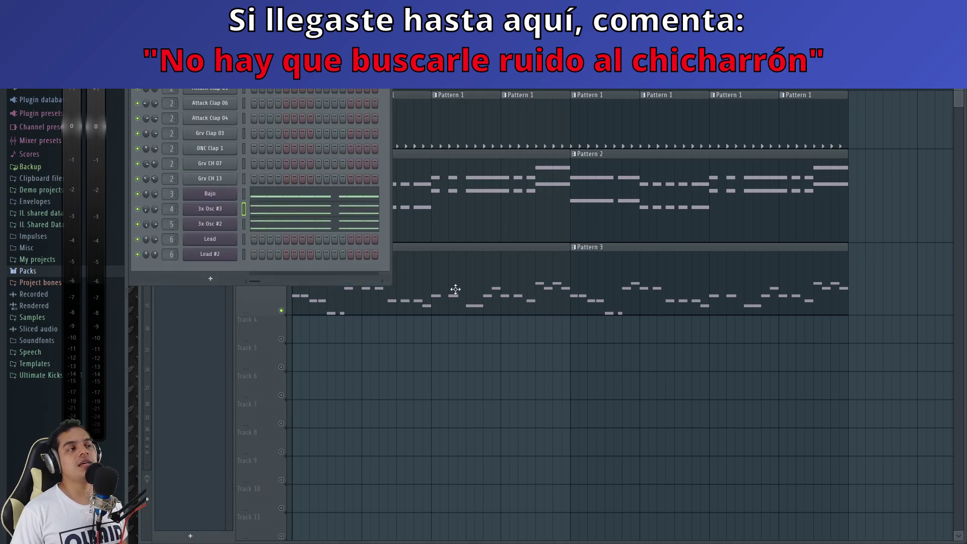